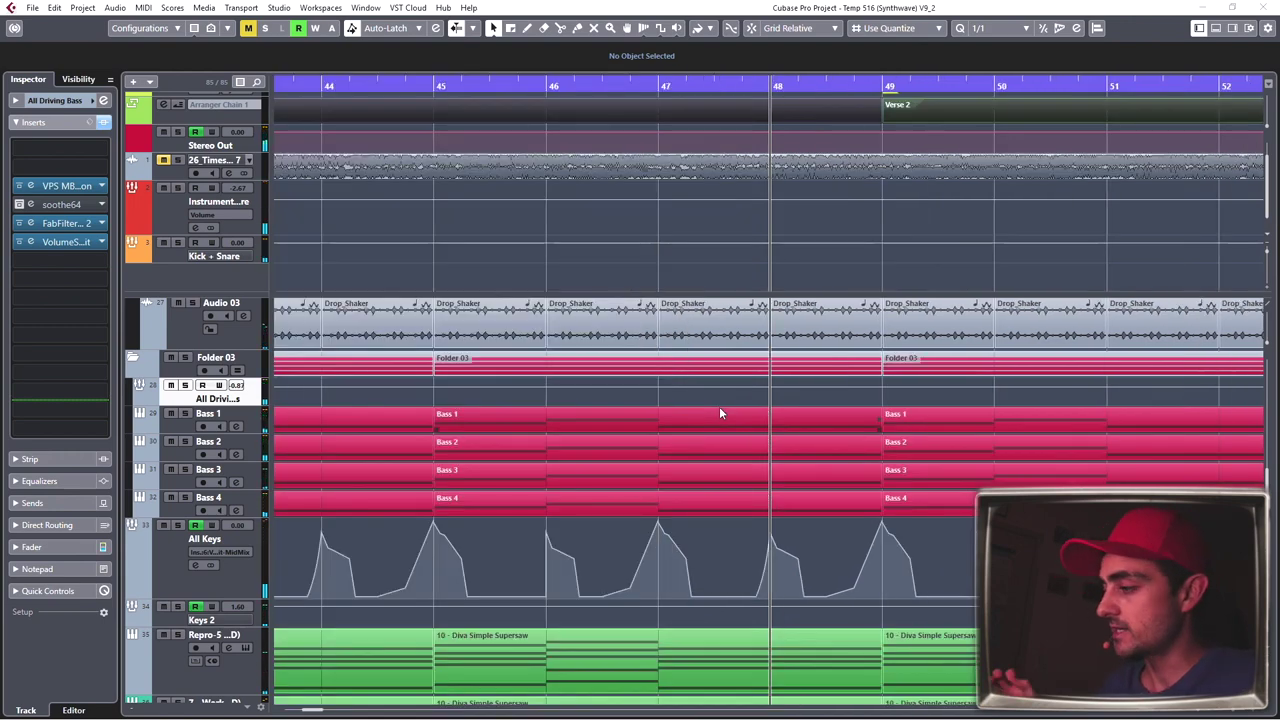
Step: Zoom the arrangement out with G until bars 37–58 (Intro, Chorus 1, Verse 2) are visible
{"action": "key", "text": "g"}
{"action": "key", "text": "g"}
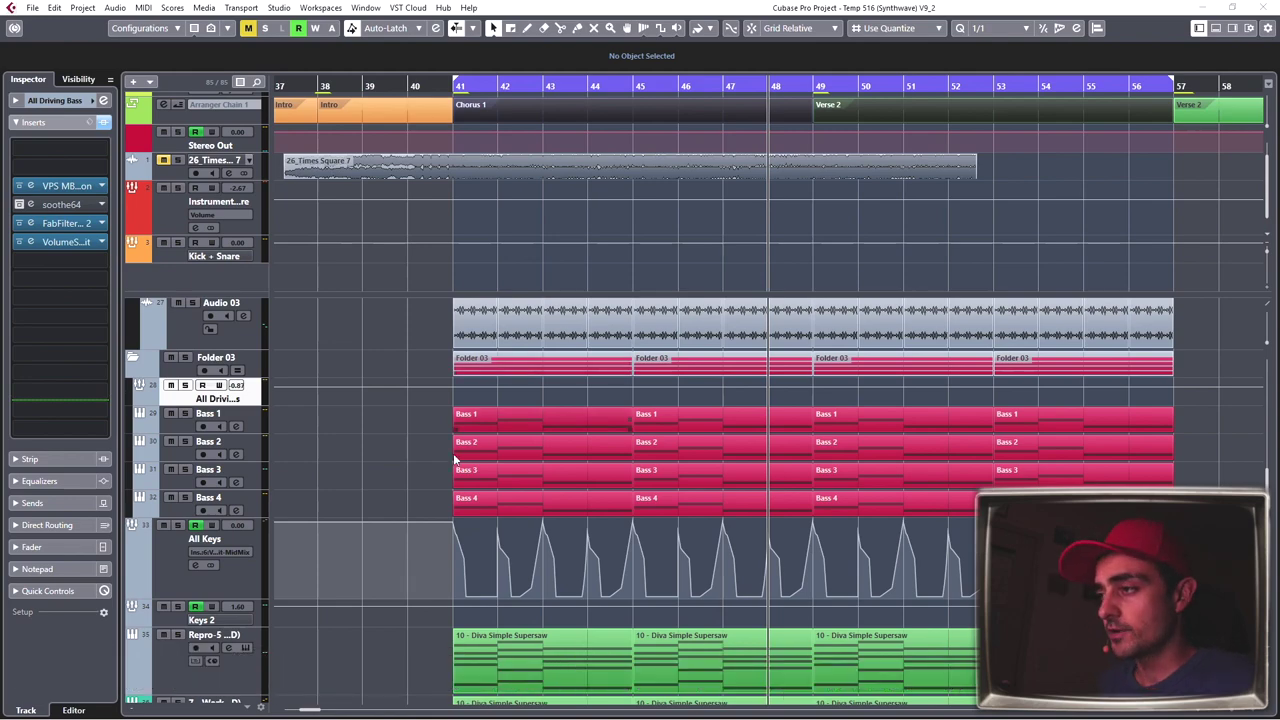
Step: Audition the Fills Intro fill near bar 40, then select the first Snare (D) fill track to show its Phalanx sampler
{"action": "scroll", "coordinate": [423, 474], "scroll_direction": "up", "scroll_amount": 10}
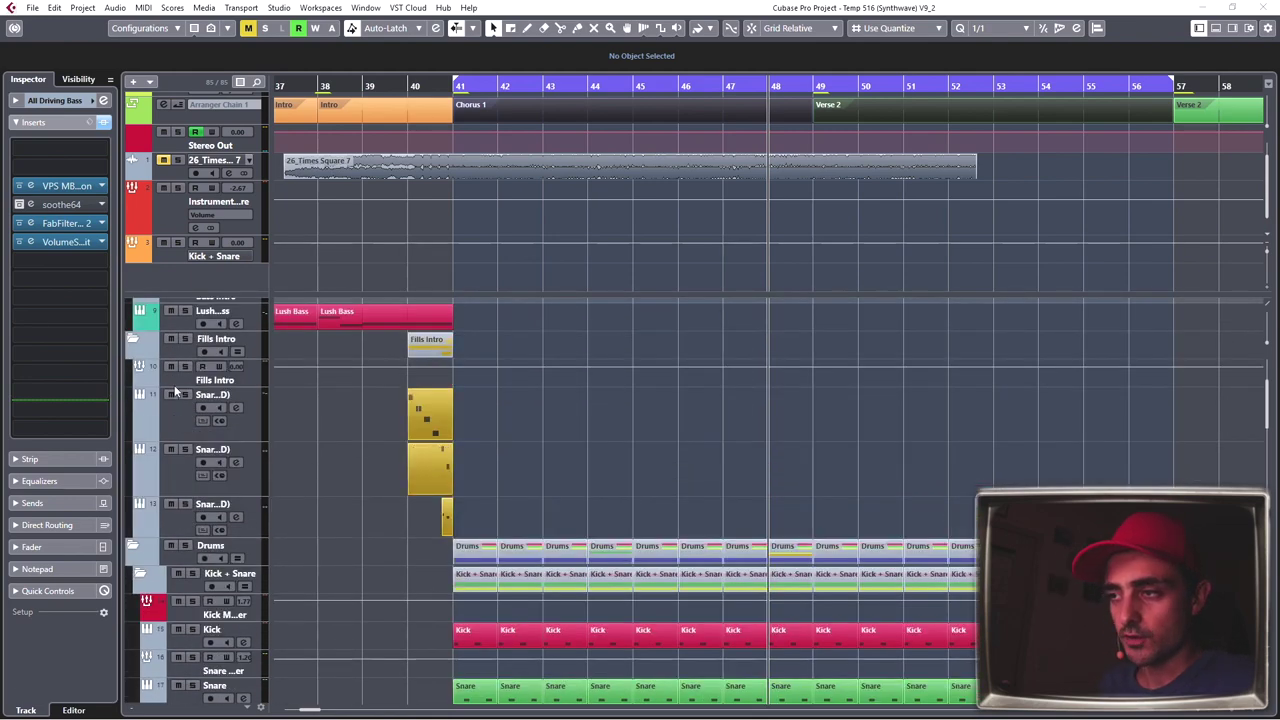
{"action": "left_click", "coordinate": [176, 382]}
{"action": "left_click_drag", "start_coordinate": [410, 86], "coordinate": [380, 117]}
{"action": "key", "text": "space"}
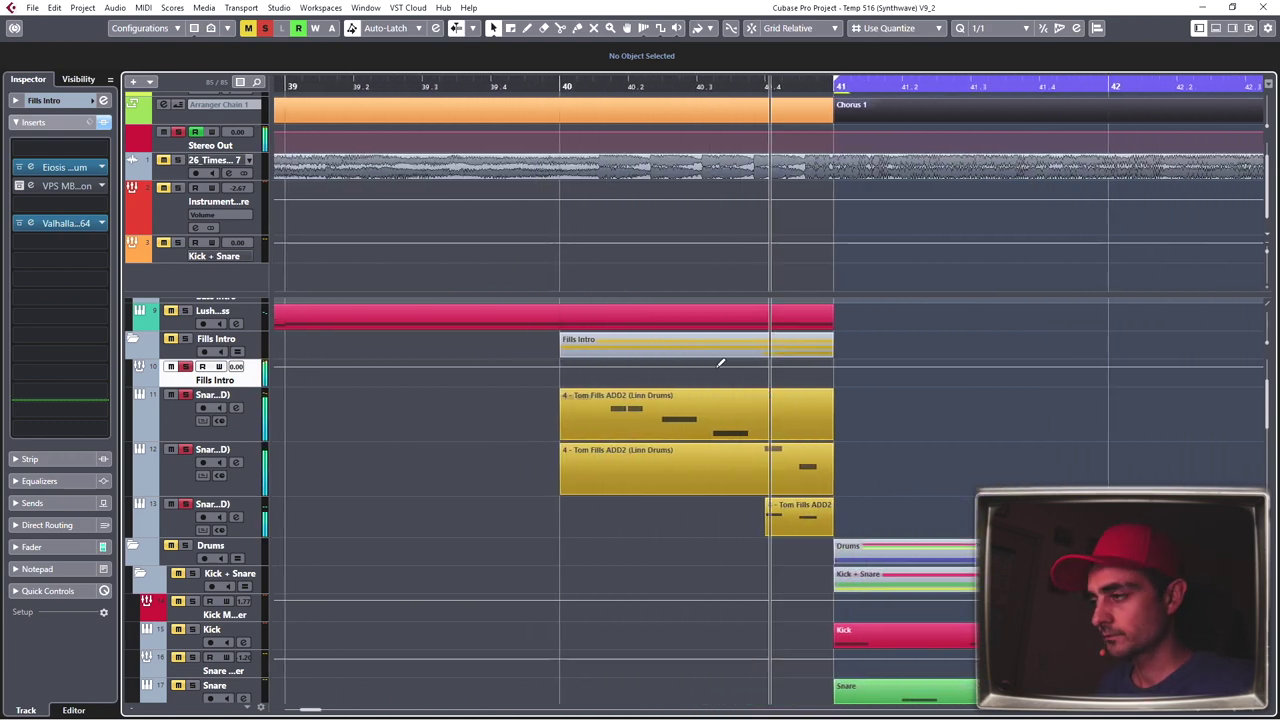
{"action": "key", "text": "space"}
{"action": "left_click", "coordinate": [206, 431]}
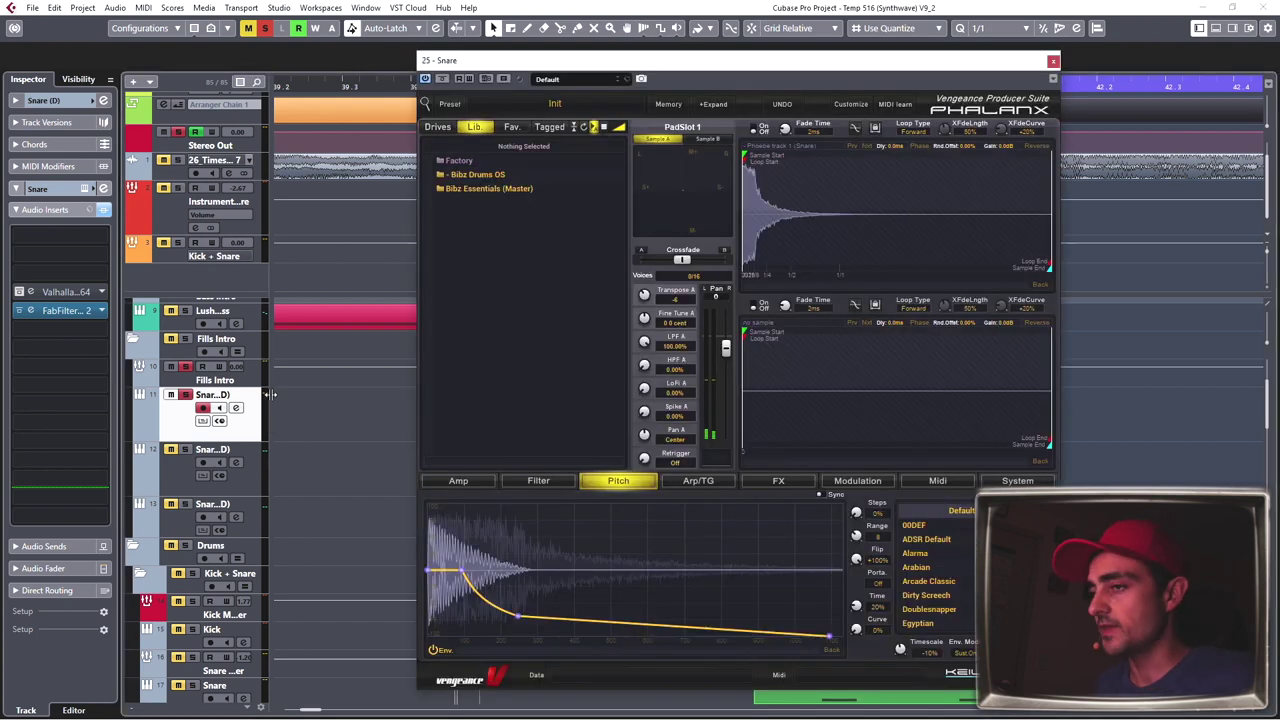
Step: A/B the Snare (D) Pro-Q 2 boost by bypassing and re-enabling its EQ bands during playback
{"action": "left_click", "coordinate": [65, 313]}
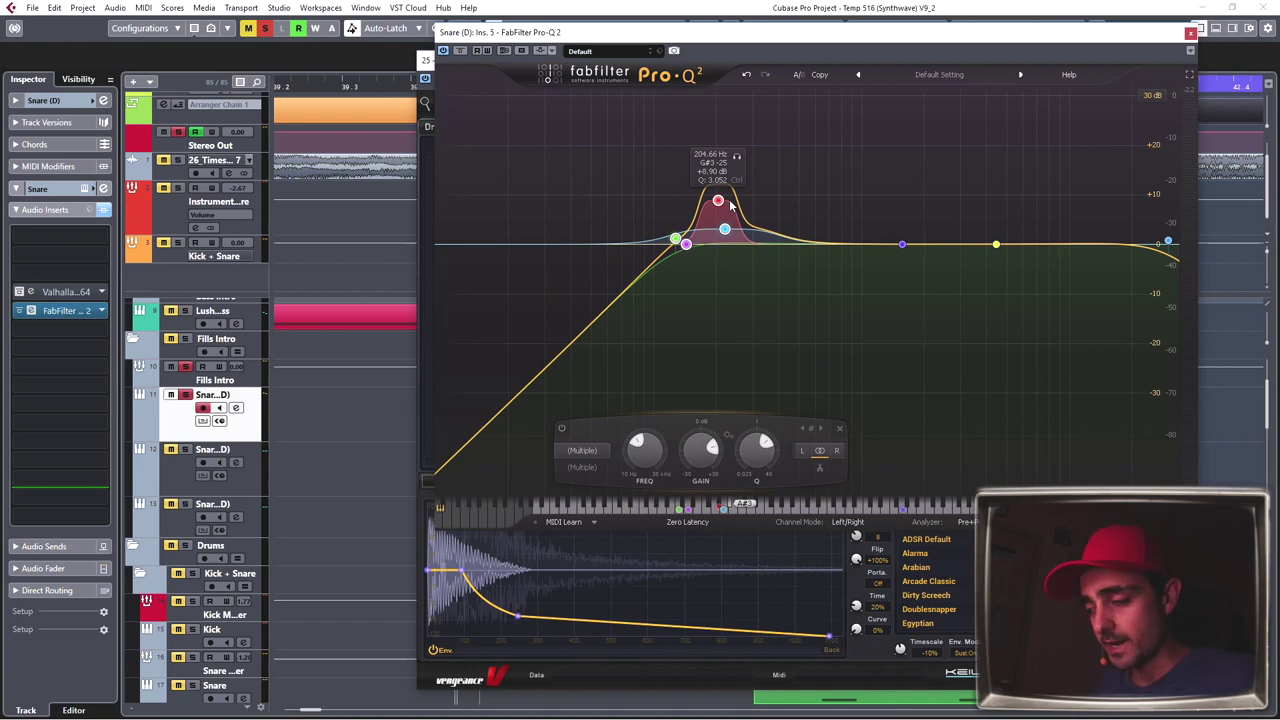
{"action": "left_click", "coordinate": [561, 429]}
{"action": "left_click_drag", "start_coordinate": [690, 37], "coordinate": [348, 442]}
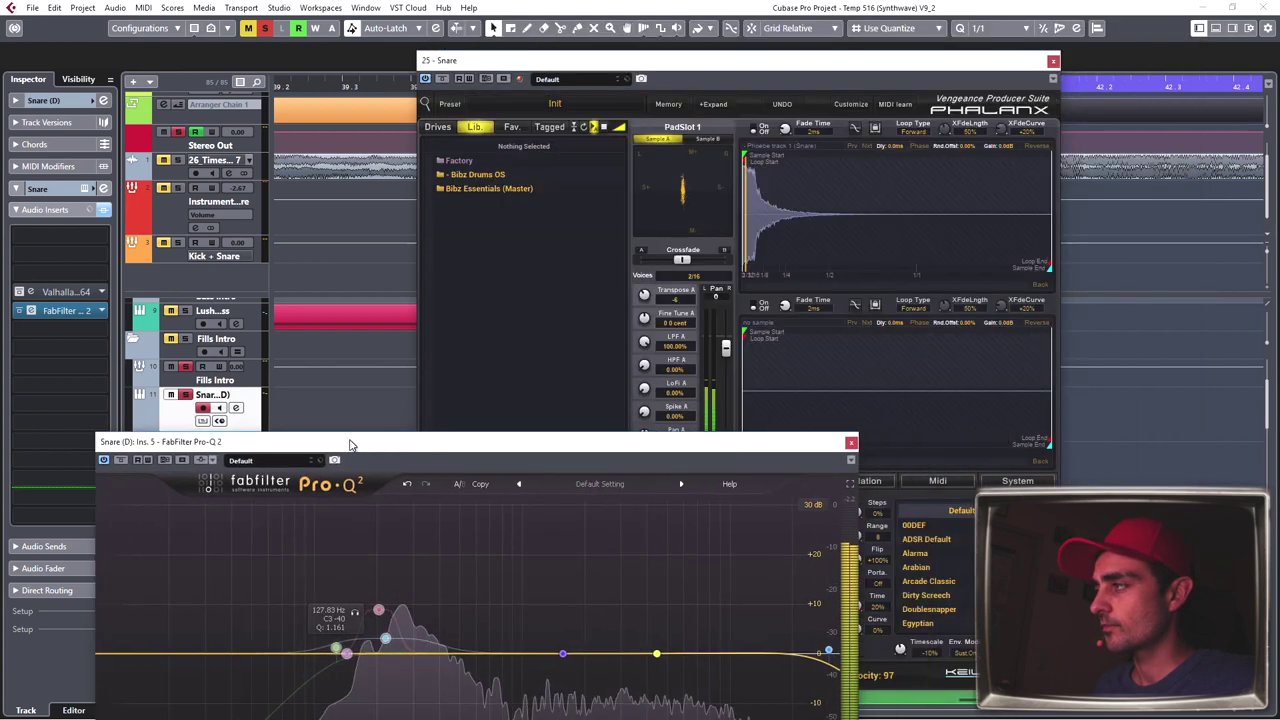
{"action": "left_click", "coordinate": [1030, 64]}
{"action": "left_click", "coordinate": [1052, 62]}
{"action": "left_click_drag", "start_coordinate": [645, 443], "coordinate": [695, 139]}
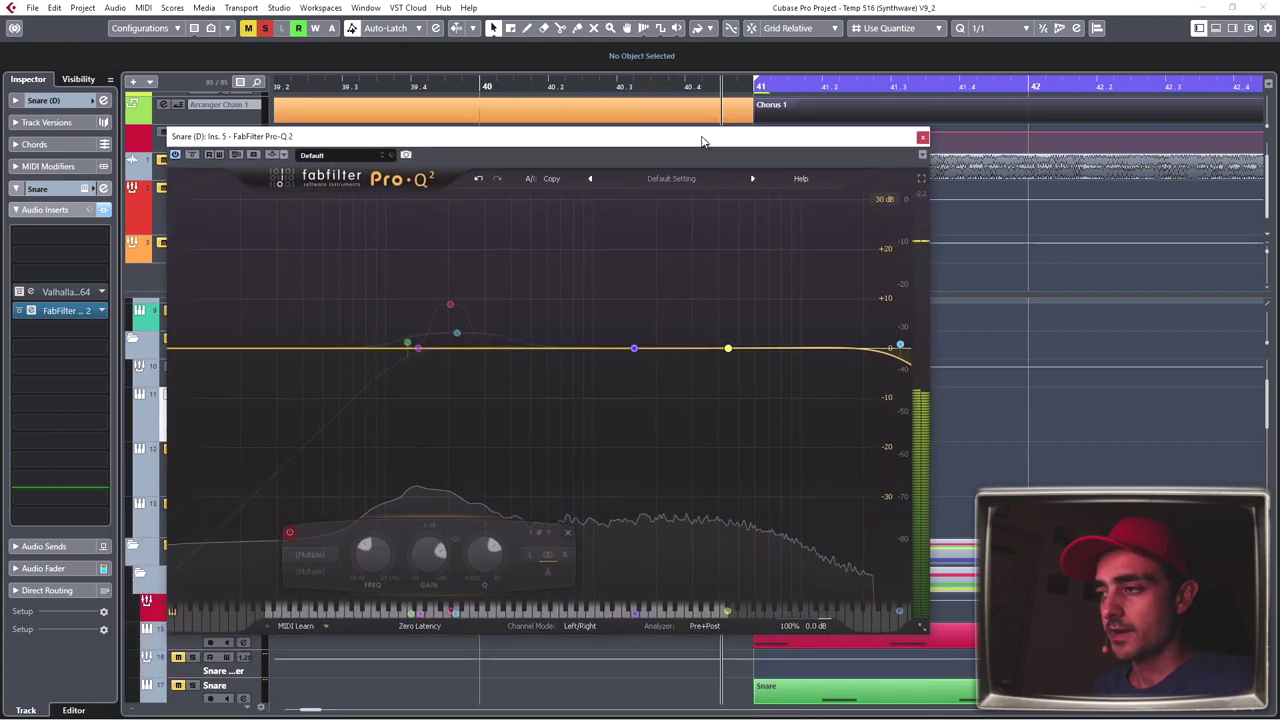
{"action": "left_click", "coordinate": [285, 528]}
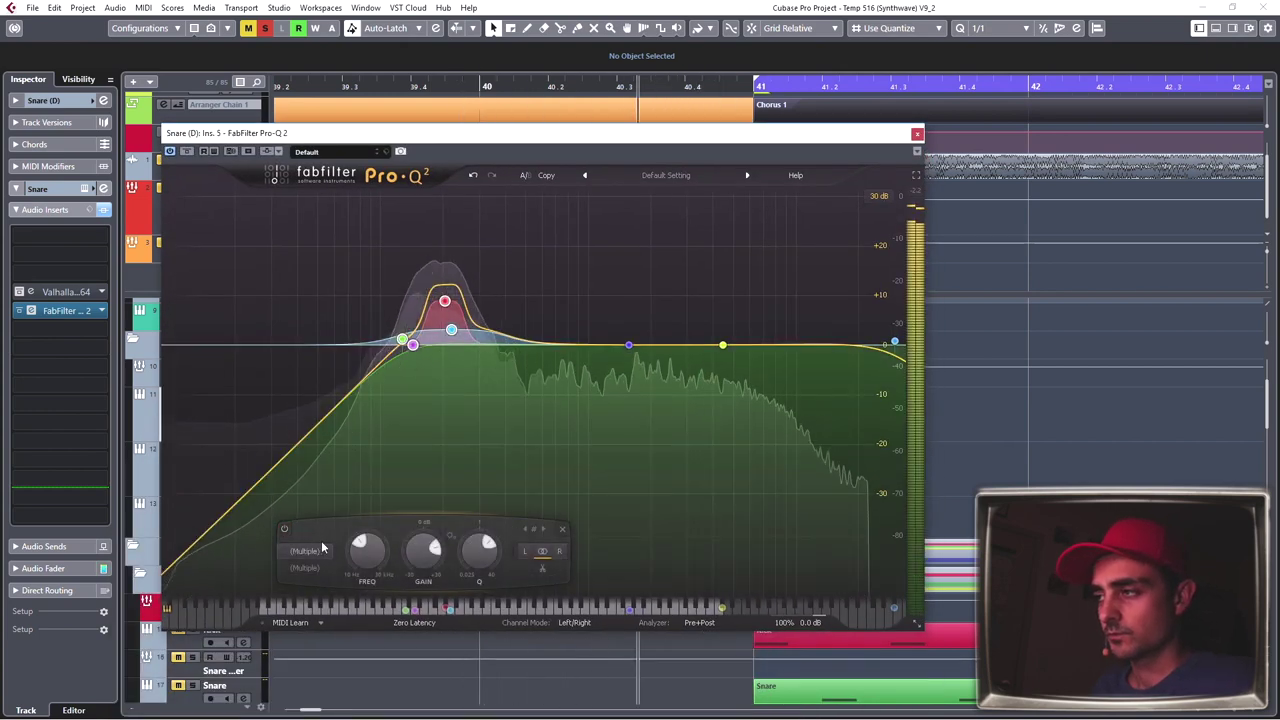
Step: Stop playback and close the Pro-Q 2 and Phalanx windows
{"action": "key", "text": "space"}
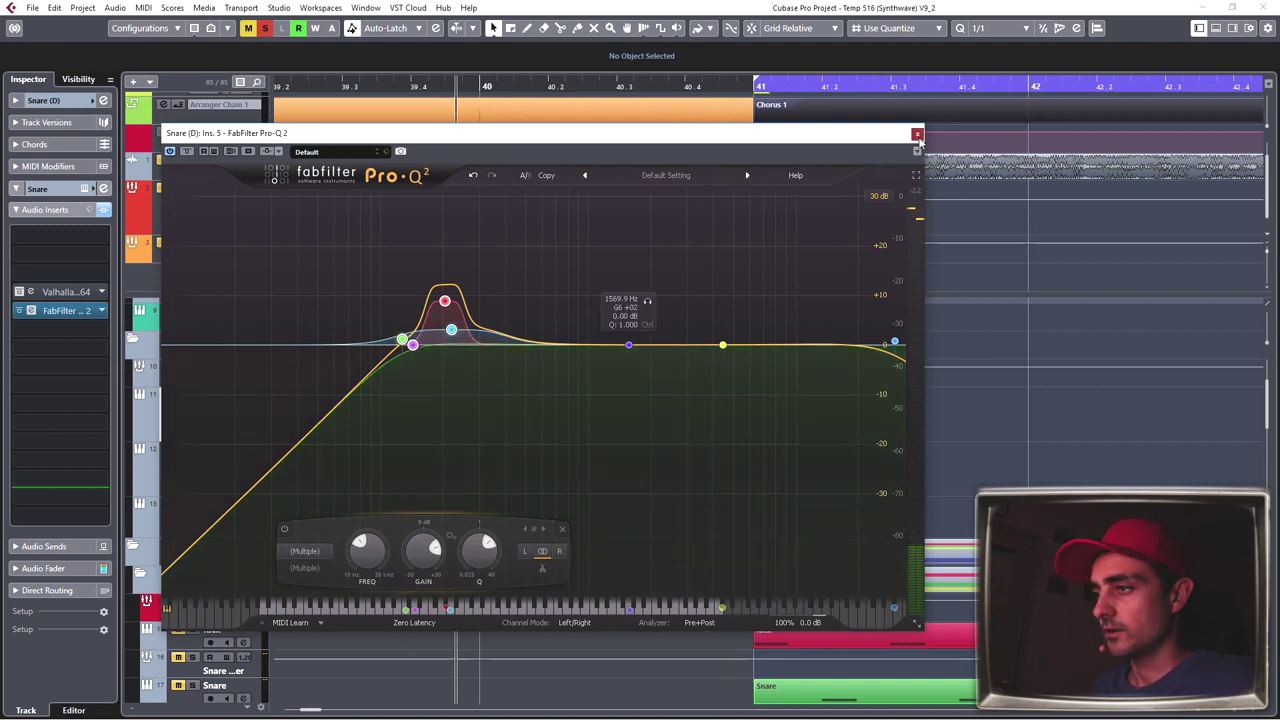
{"action": "left_click", "coordinate": [917, 134]}
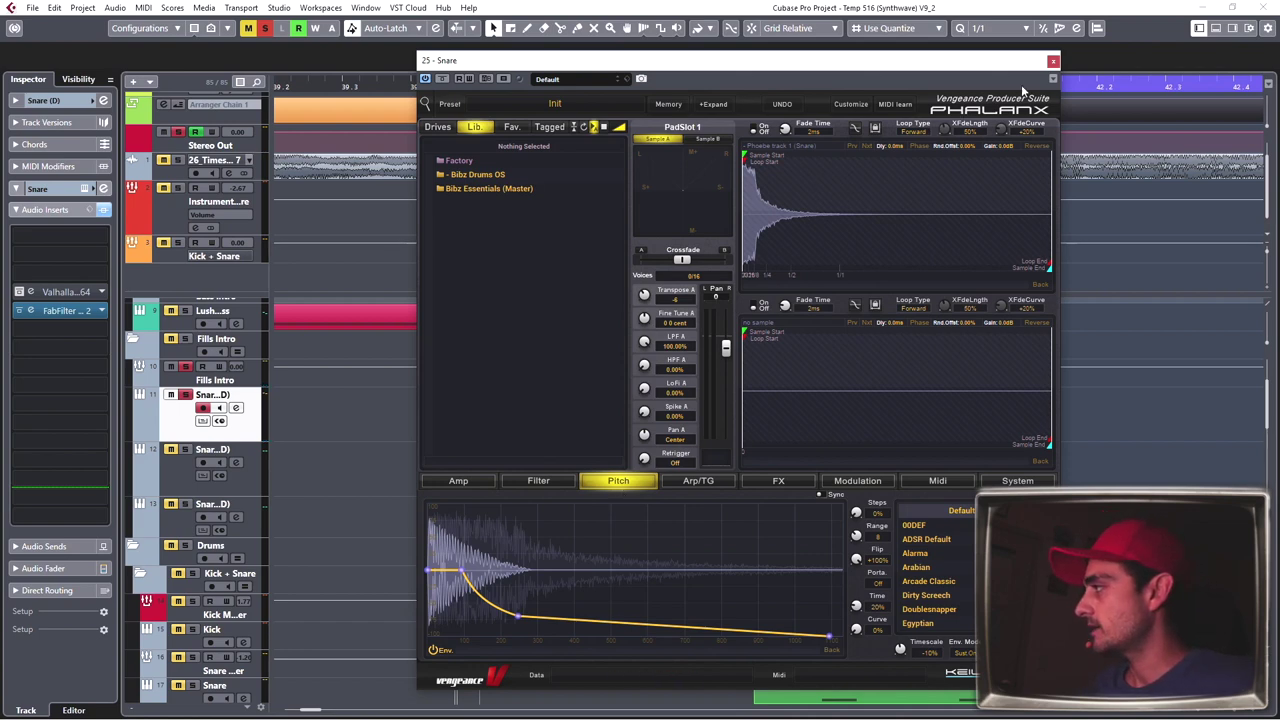
{"action": "left_click", "coordinate": [1053, 63]}
Step: Inspect the first Tom Fills ADD2 part's notes in the Key Editor, then close it
{"action": "scroll", "coordinate": [445, 450], "scroll_direction": "down", "scroll_amount": 2}
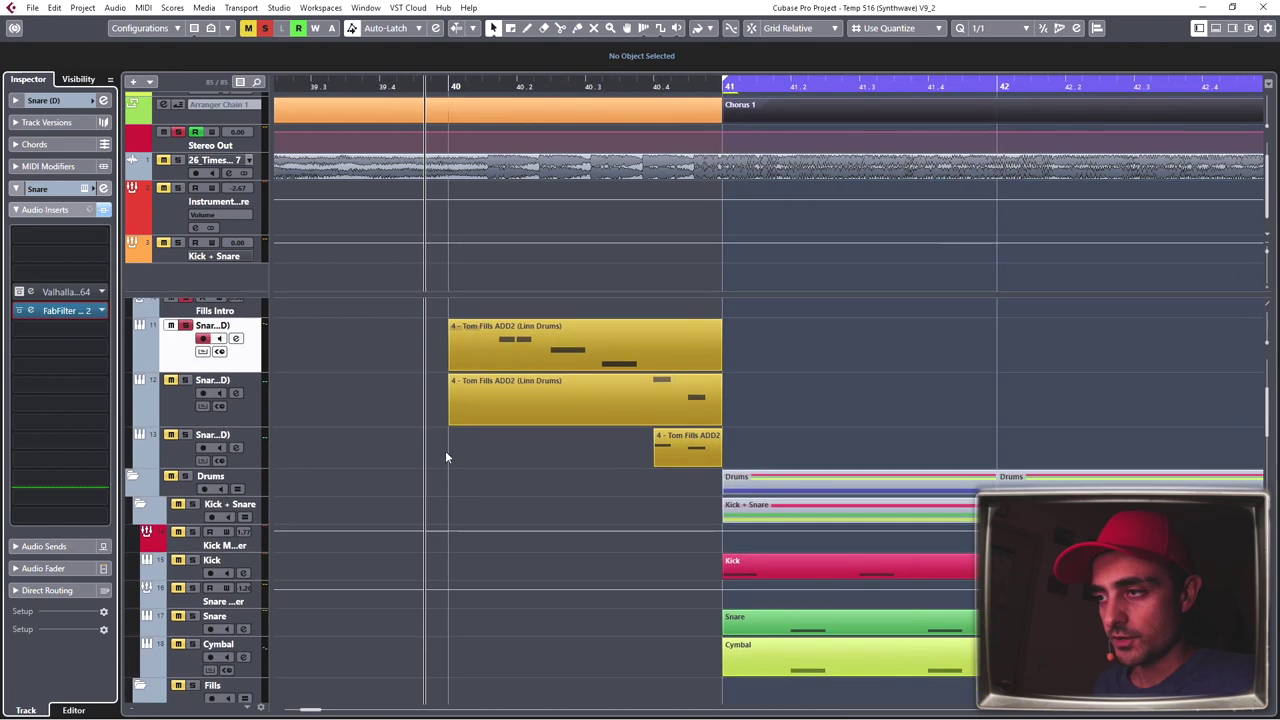
{"action": "left_click", "coordinate": [185, 381]}
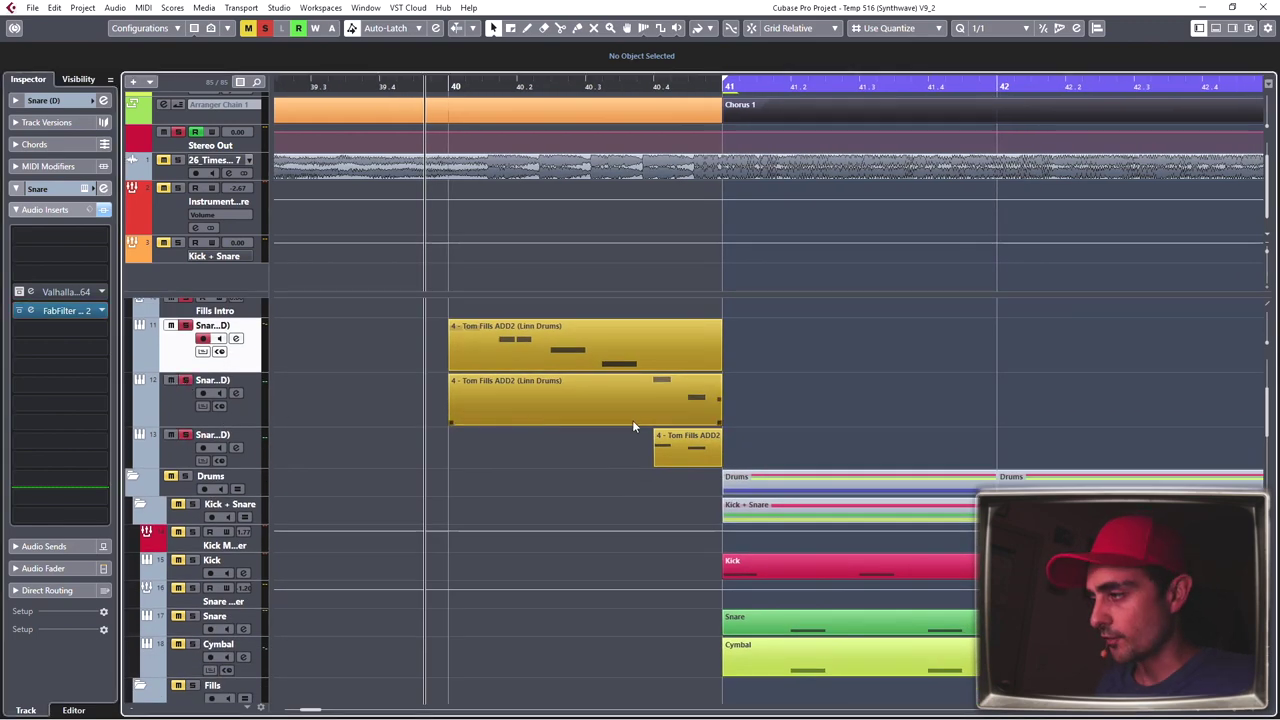
{"action": "scroll", "coordinate": [668, 403], "scroll_direction": "right", "scroll_amount": 2}
{"action": "scroll", "coordinate": [668, 403], "scroll_direction": "down", "scroll_amount": 1}
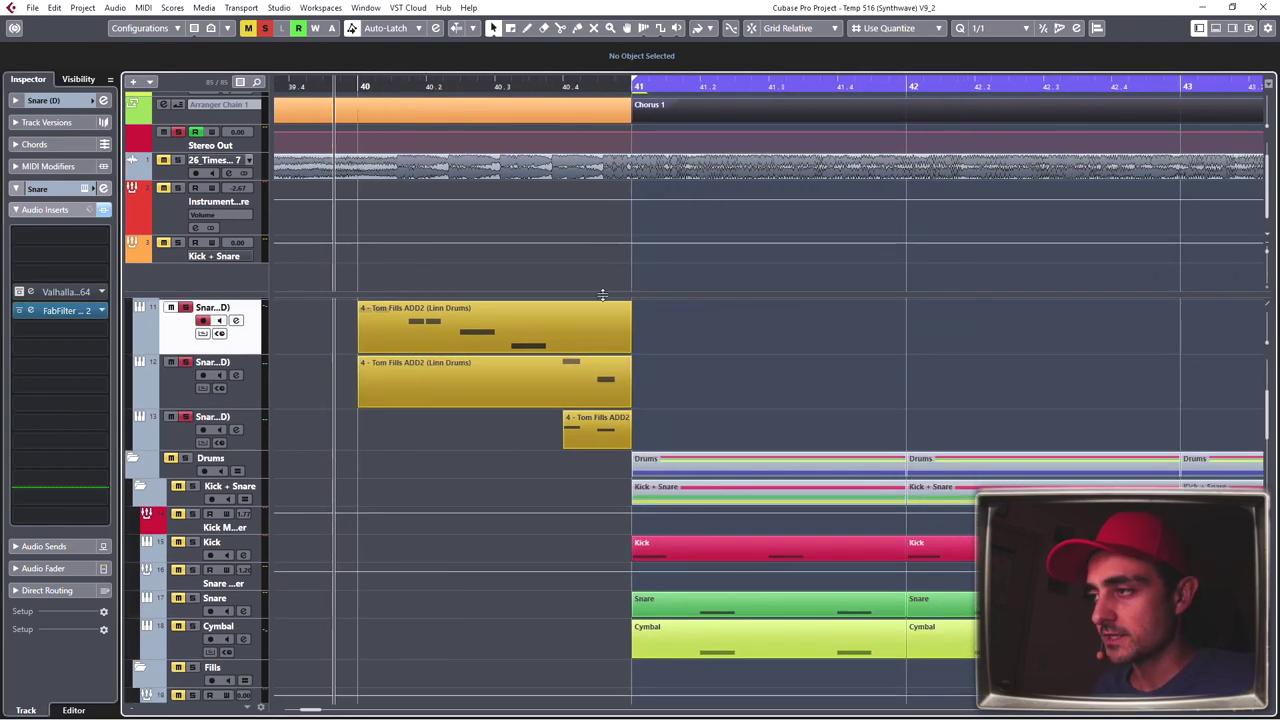
{"action": "left_click", "coordinate": [459, 328]}
{"action": "double_click", "coordinate": [459, 328]}
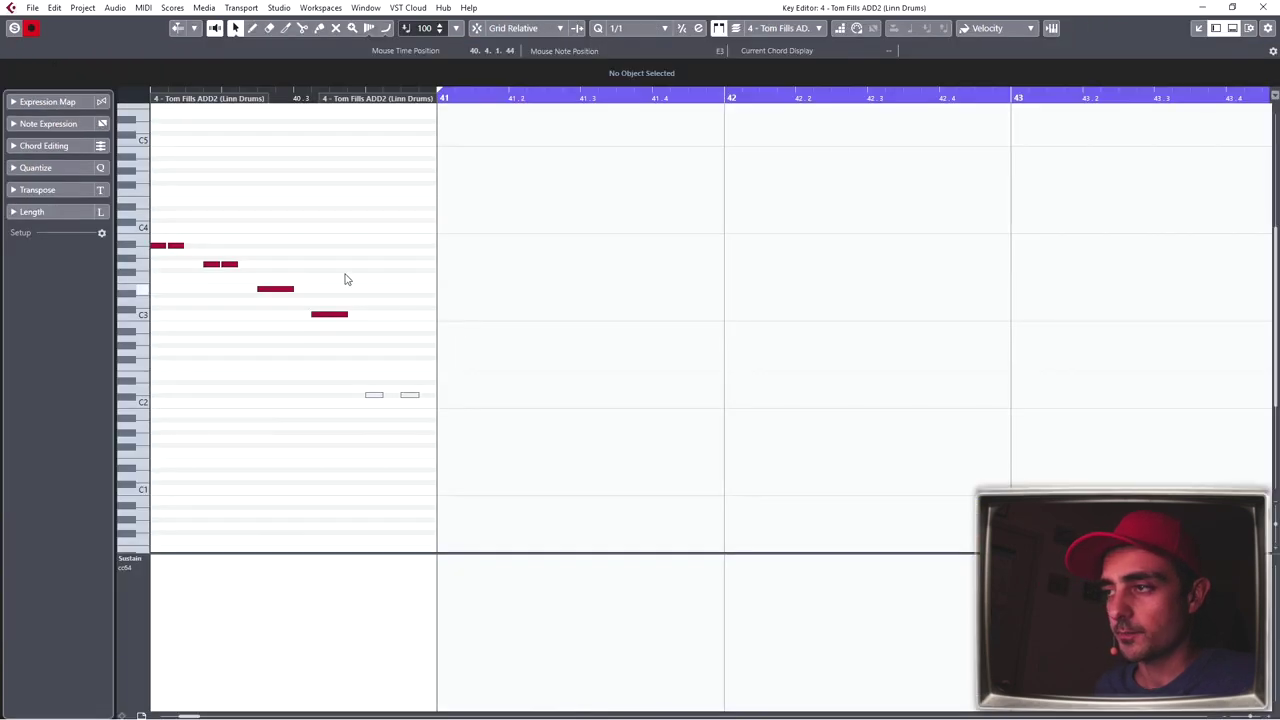
{"action": "scroll", "coordinate": [345, 279], "scroll_direction": "left", "scroll_amount": 2}
{"action": "scroll", "coordinate": [345, 279], "scroll_direction": "down", "scroll_amount": 1}
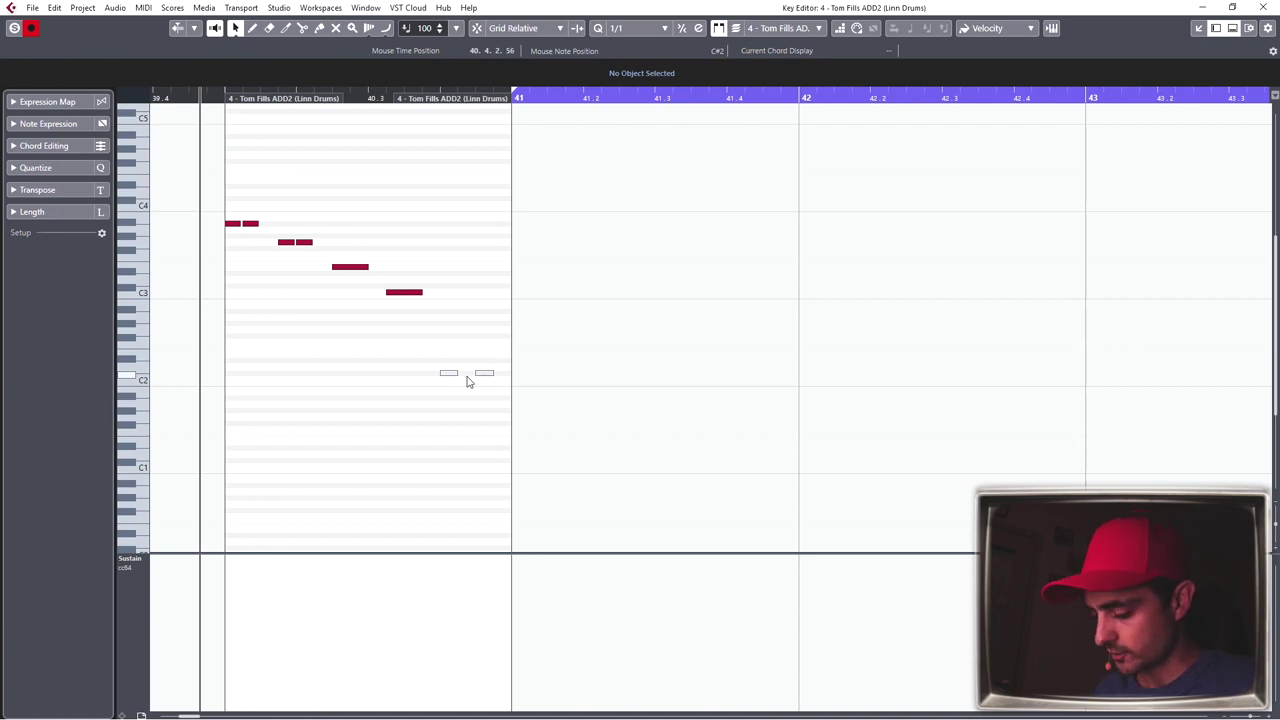
{"action": "key", "text": "Escape"}
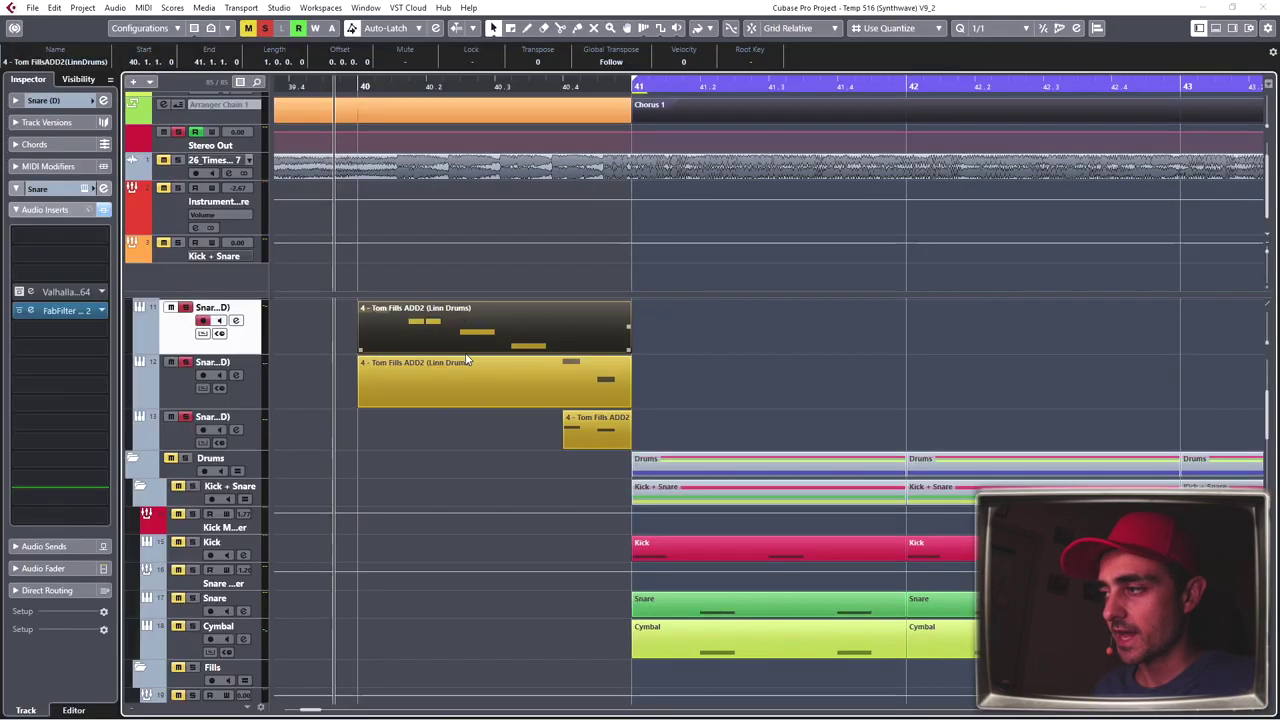
Step: Play the fills while selecting the second and third Snare (D) fill tracks to audition each
{"action": "left_click", "coordinate": [466, 362]}
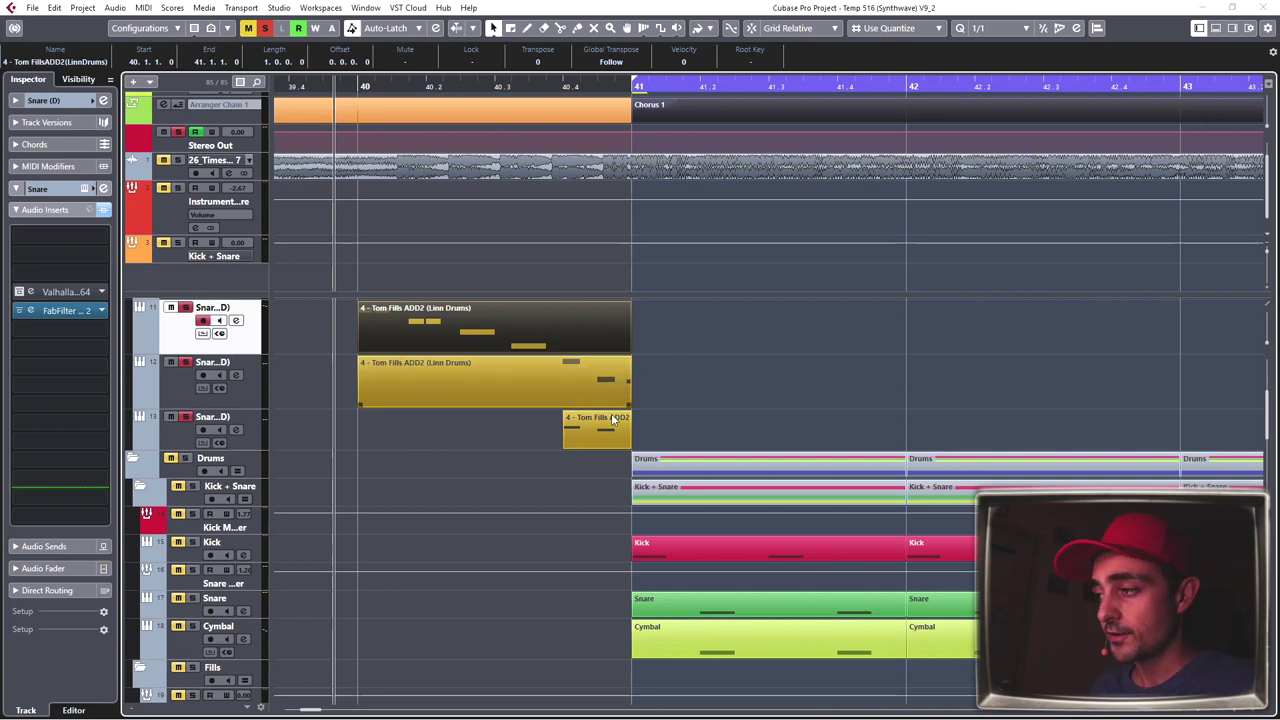
{"action": "left_click", "coordinate": [176, 437]}
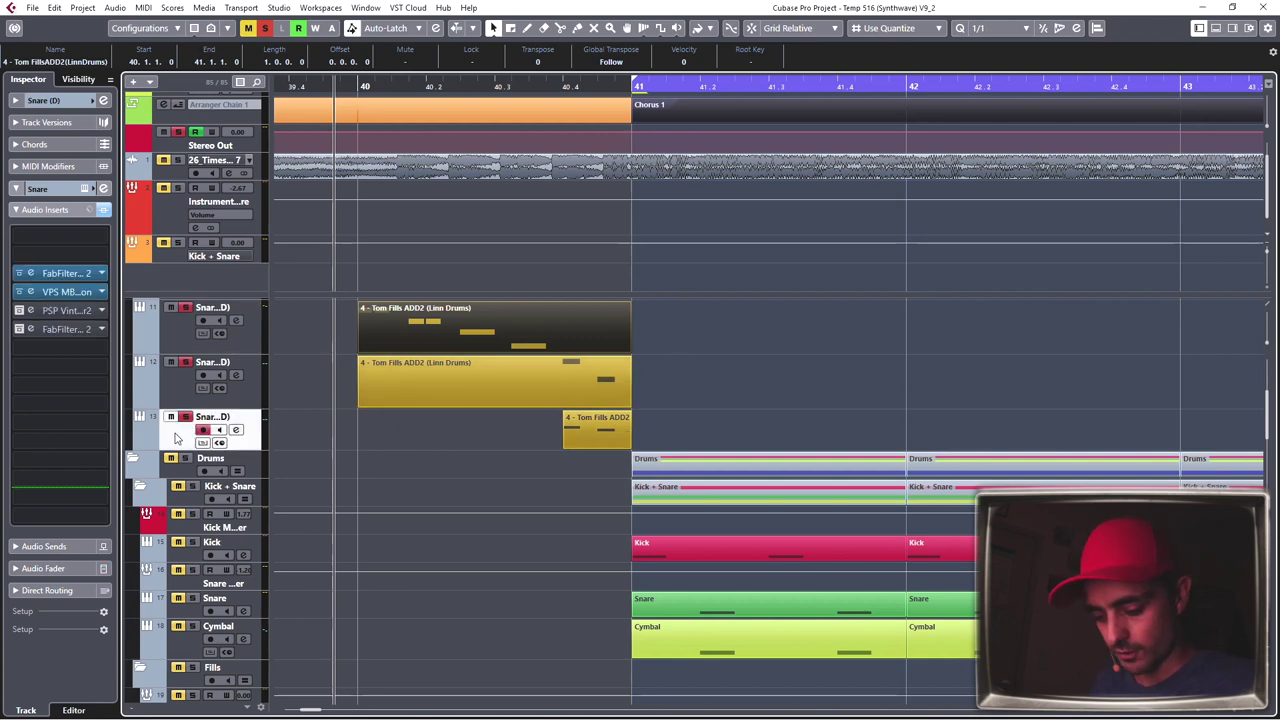
{"action": "key", "text": "space"}
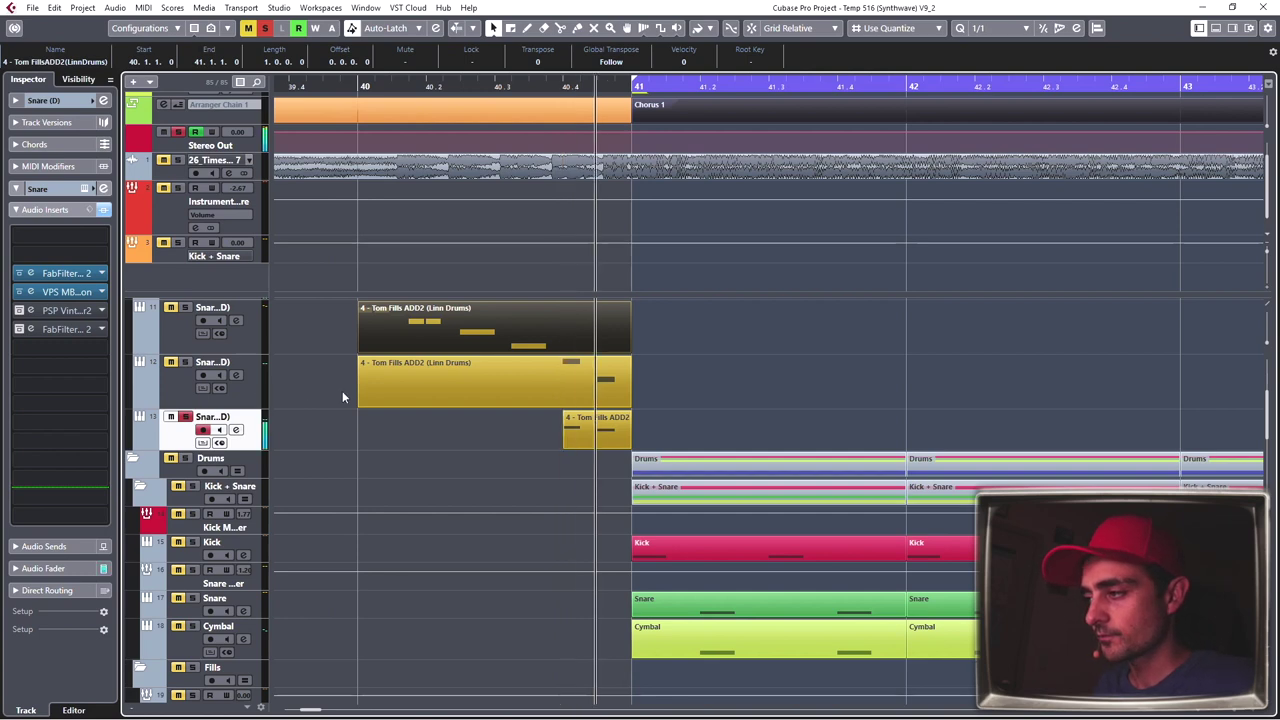
{"action": "left_click", "coordinate": [182, 385]}
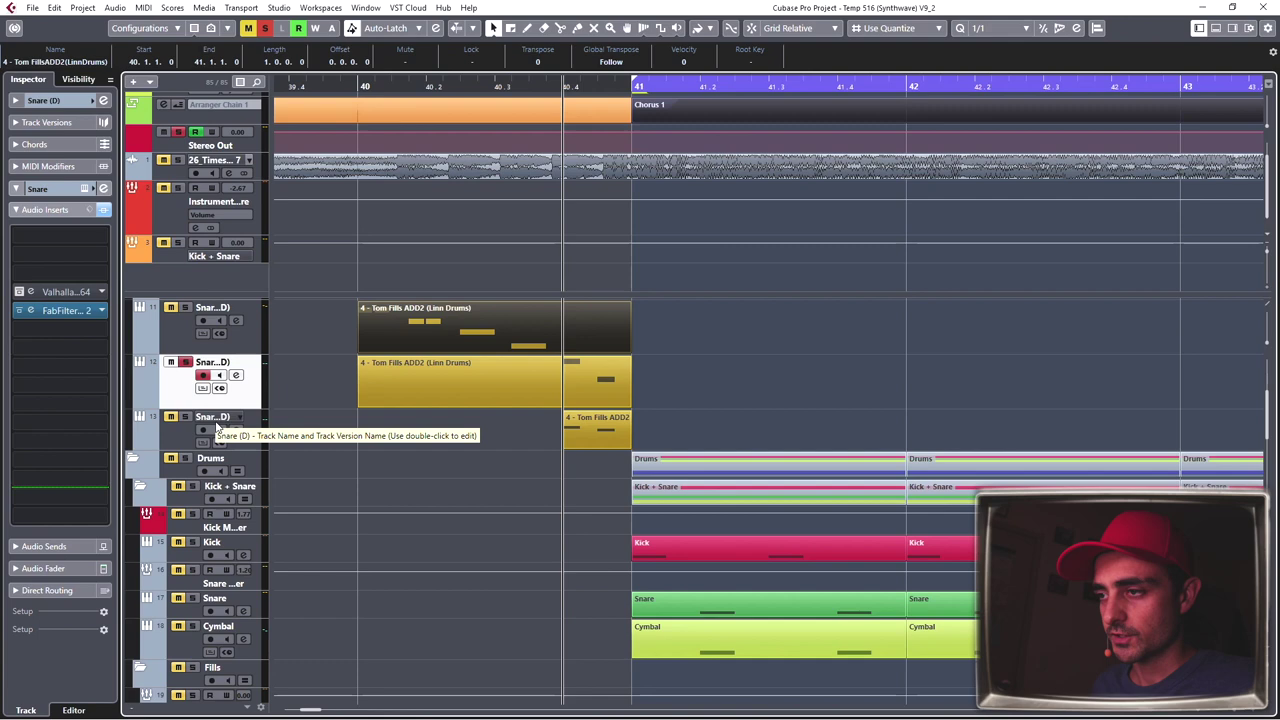
Step: Clear all soloing with S and scroll through the drum tracks
{"action": "key", "text": "s"}
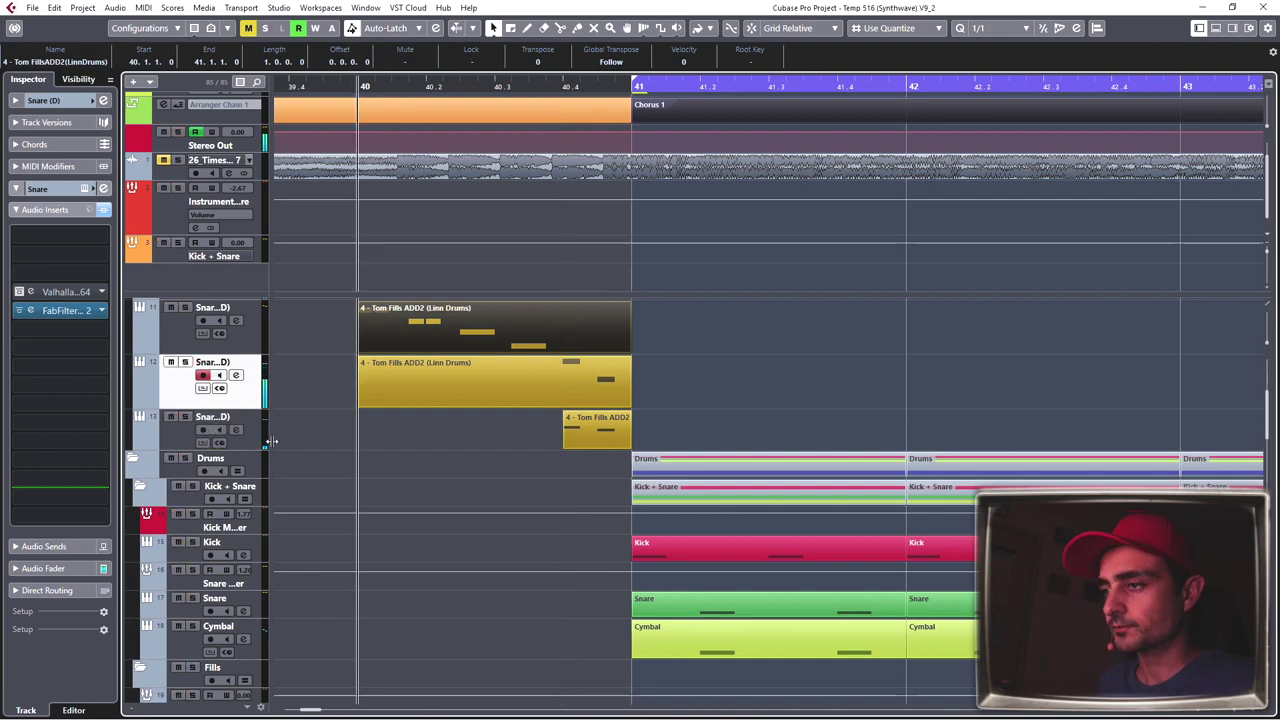
{"action": "scroll", "coordinate": [280, 442], "scroll_direction": "up", "scroll_amount": 4}
{"action": "scroll", "coordinate": [411, 427], "scroll_direction": "down", "scroll_amount": 2}
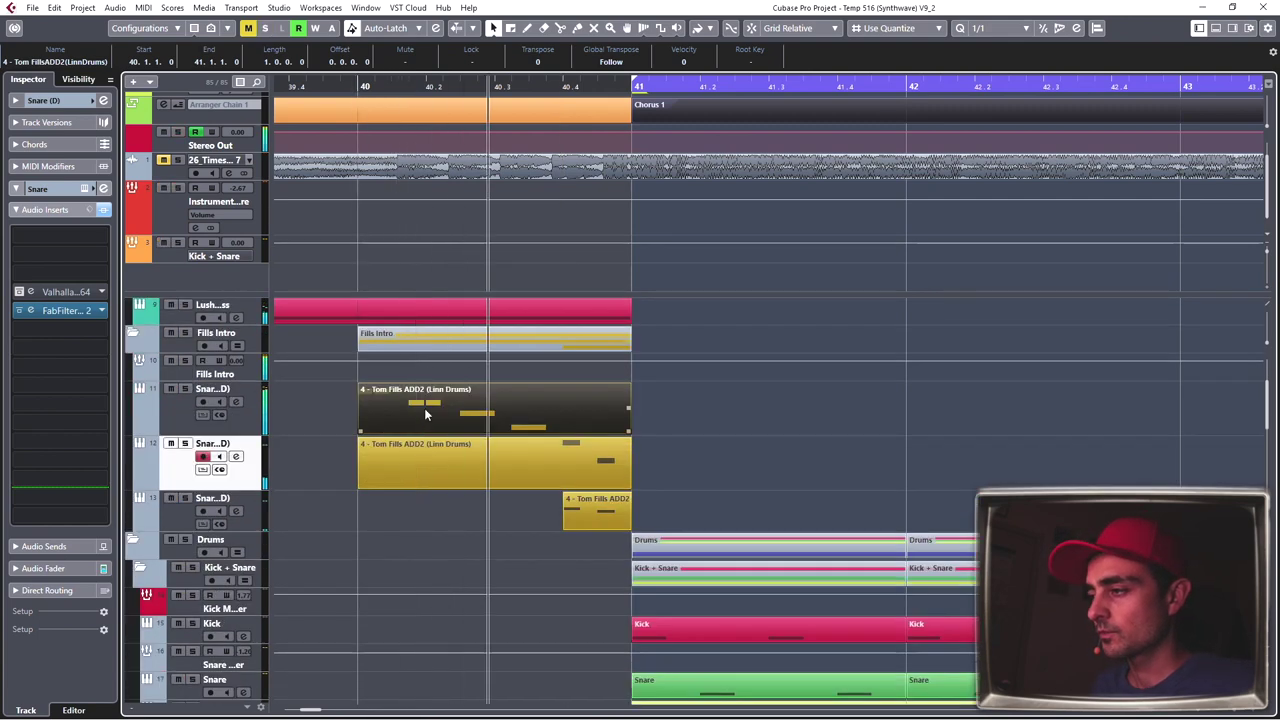
{"action": "scroll", "coordinate": [424, 408], "scroll_direction": "down", "scroll_amount": 2}
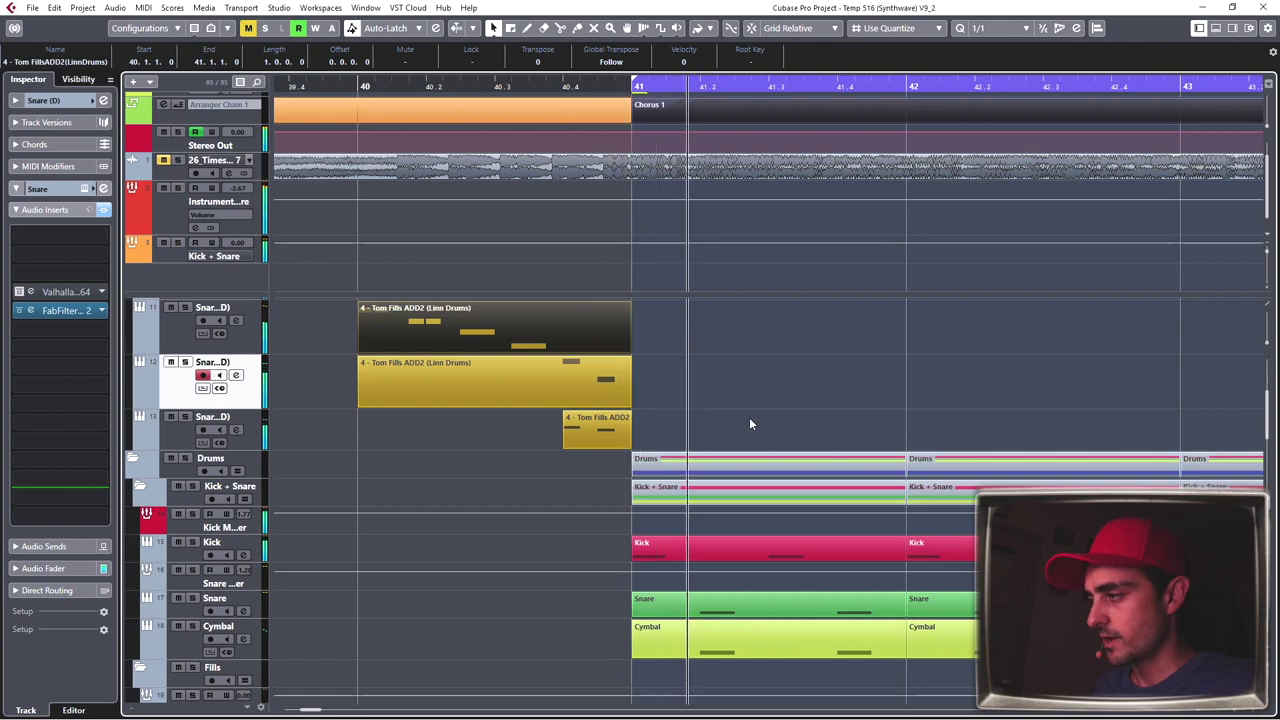
{"action": "scroll", "coordinate": [630, 347], "scroll_direction": "down", "scroll_amount": 2}
{"action": "scroll", "coordinate": [856, 323], "scroll_direction": "down", "scroll_amount": 3, "text": "ctrl"}
{"action": "scroll", "coordinate": [856, 323], "scroll_direction": "down", "scroll_amount": 4}
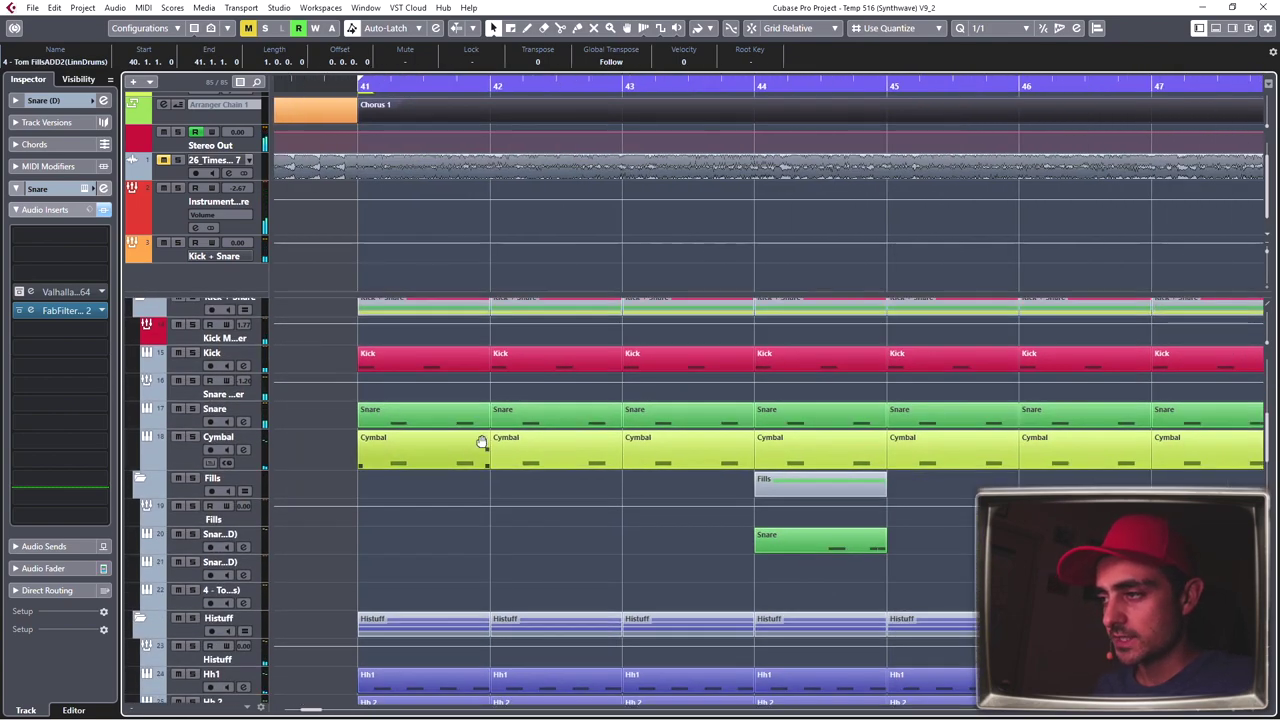
{"action": "scroll", "coordinate": [480, 440], "scroll_direction": "down", "scroll_amount": 2}
{"action": "scroll", "coordinate": [487, 421], "scroll_direction": "up", "scroll_amount": 2}
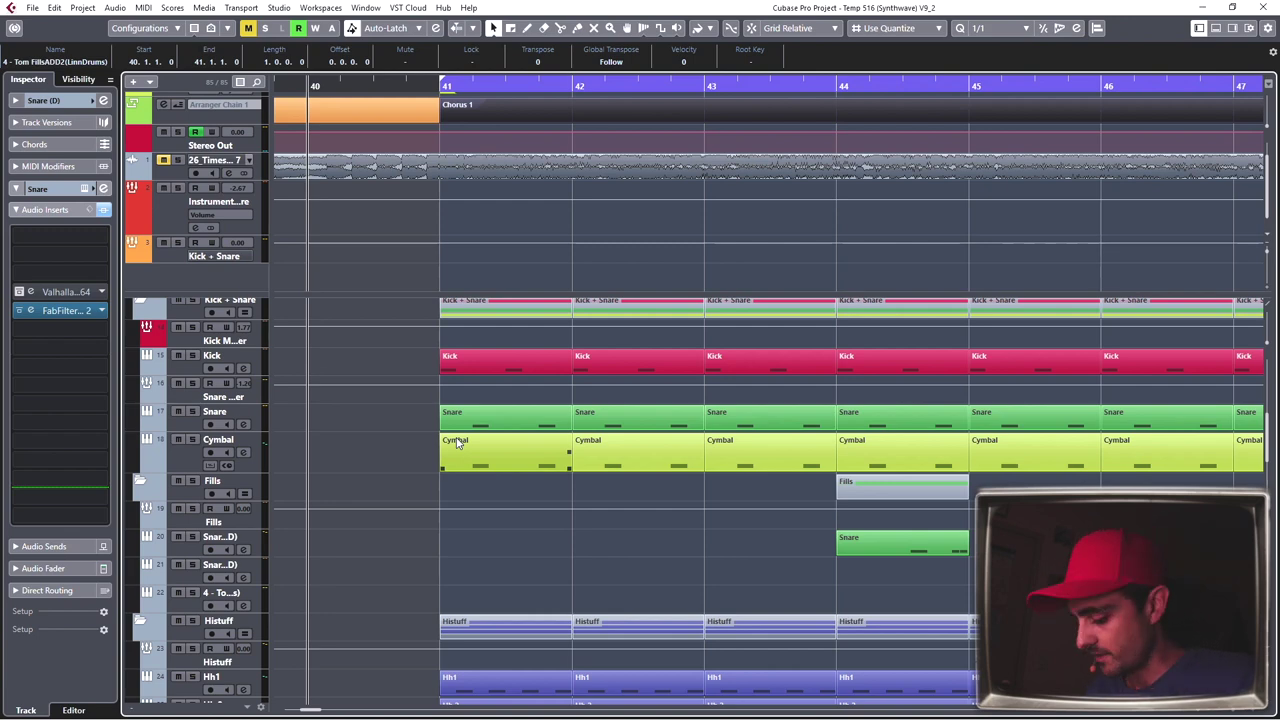
Step: Locate to bar 41 and audition the Snare track
{"action": "key", "text": "KP_1"}
{"action": "left_click", "coordinate": [228, 420]}
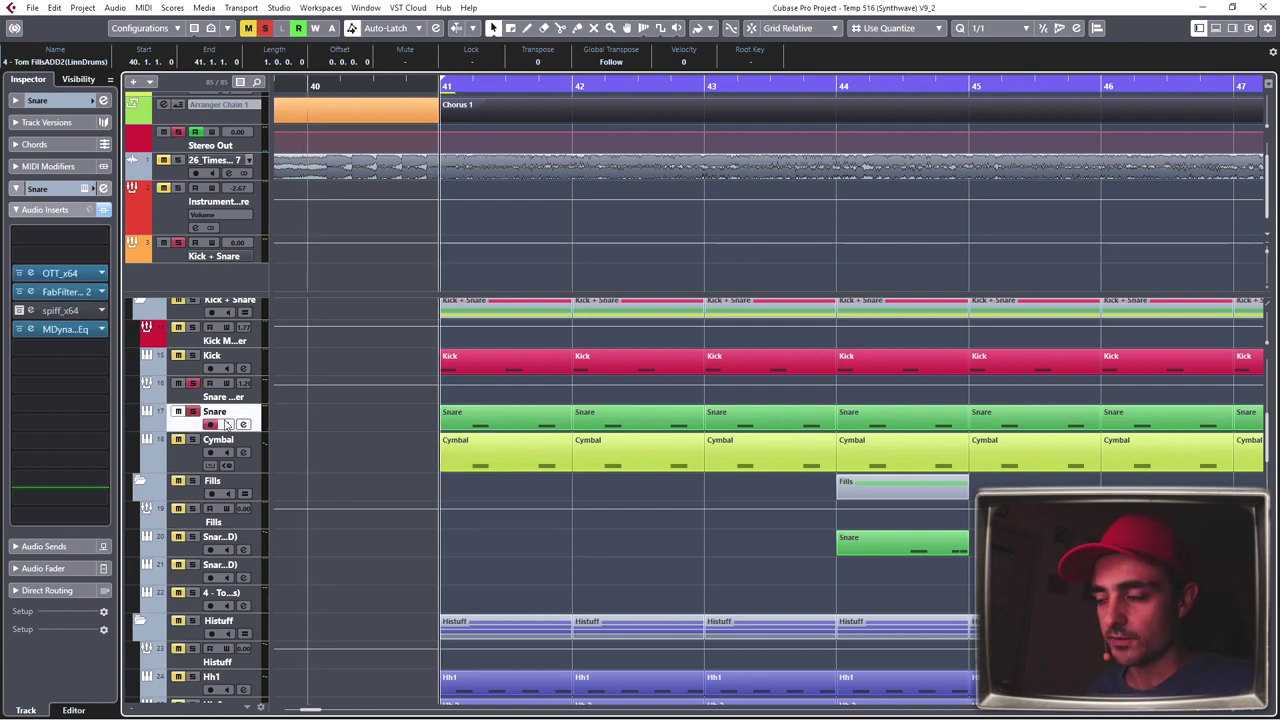
{"action": "key", "text": "space"}
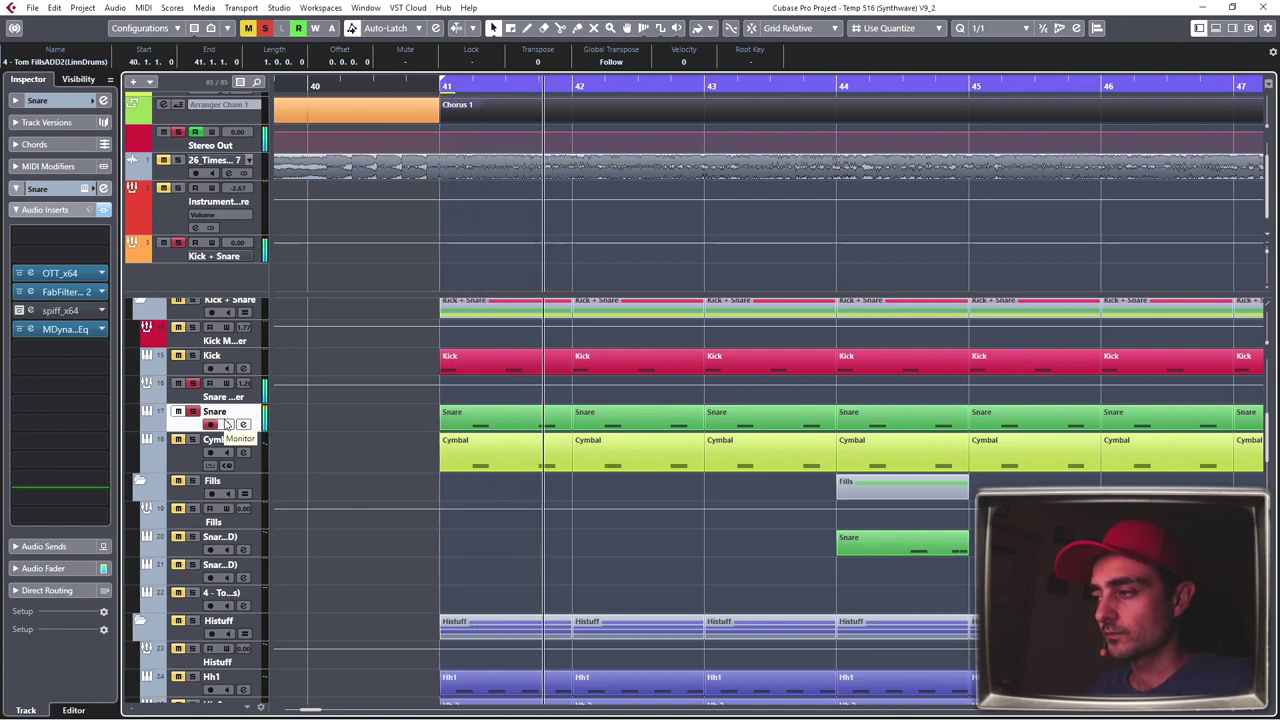
{"action": "key", "text": "space"}
Step: Audition the Cymbal track through the chorus, toggling its solo off, on and off again
{"action": "left_click", "coordinate": [191, 467]}
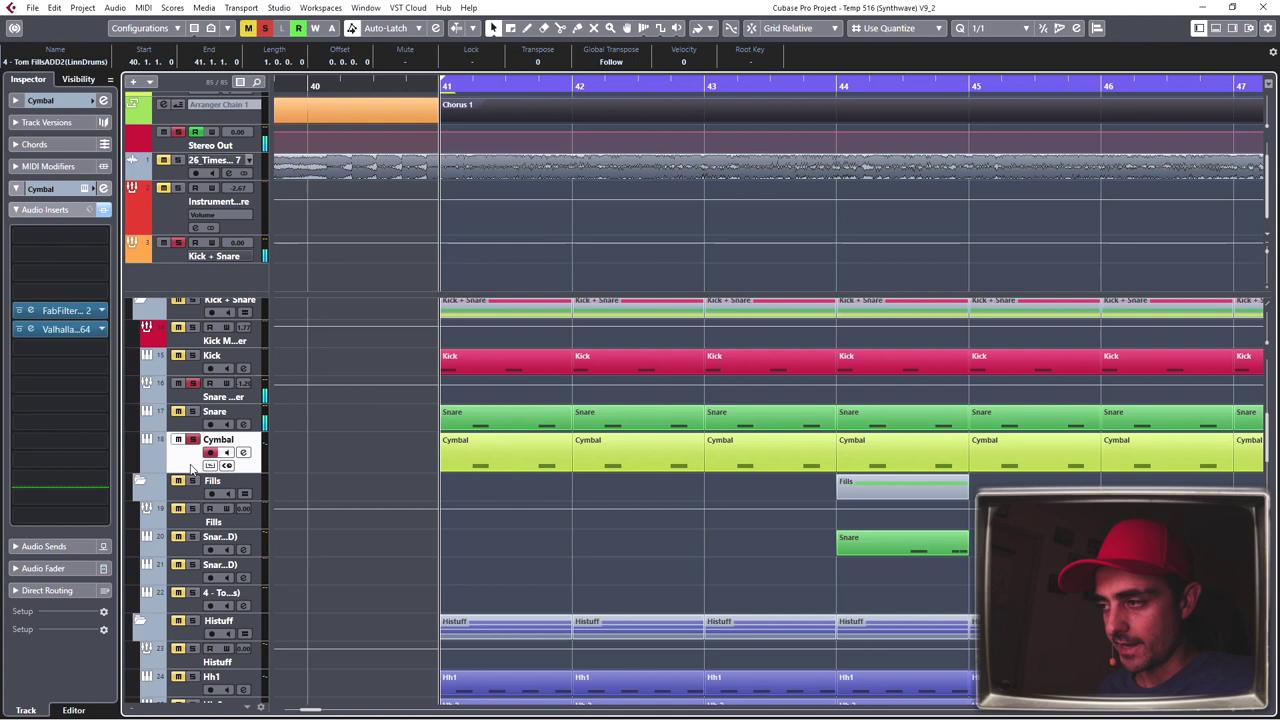
{"action": "key", "text": "space"}
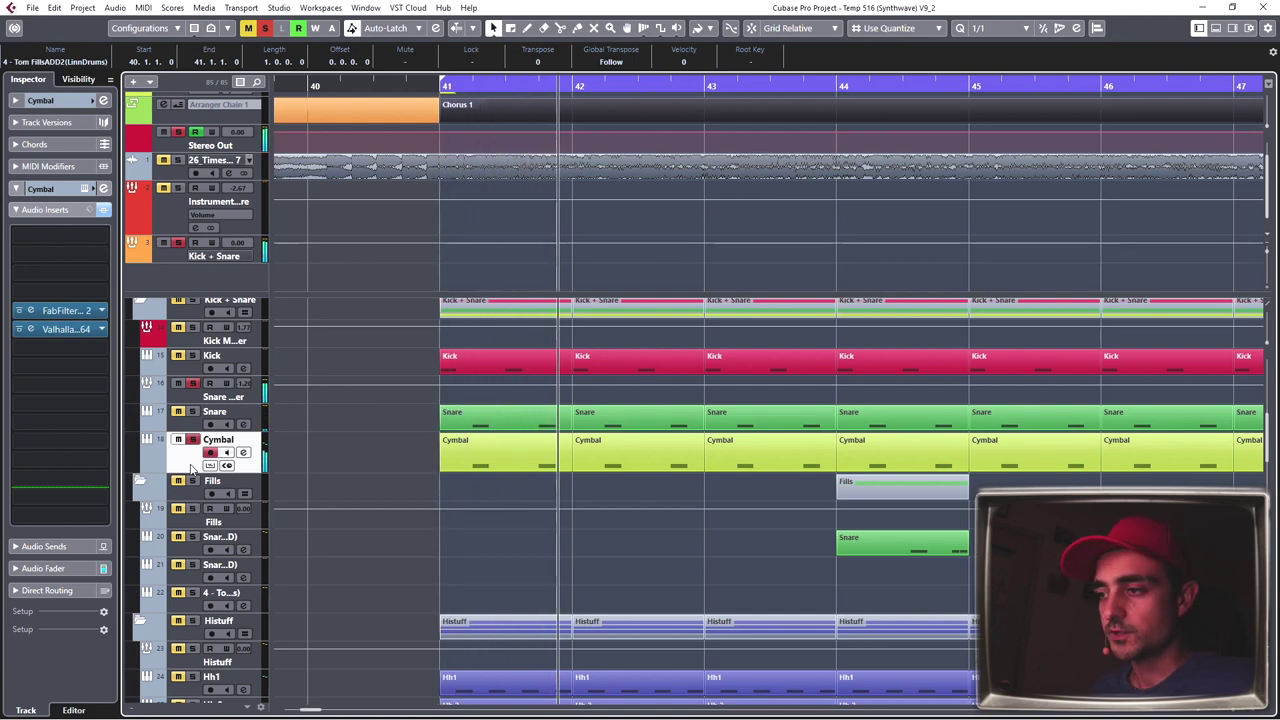
{"action": "key", "text": "space"}
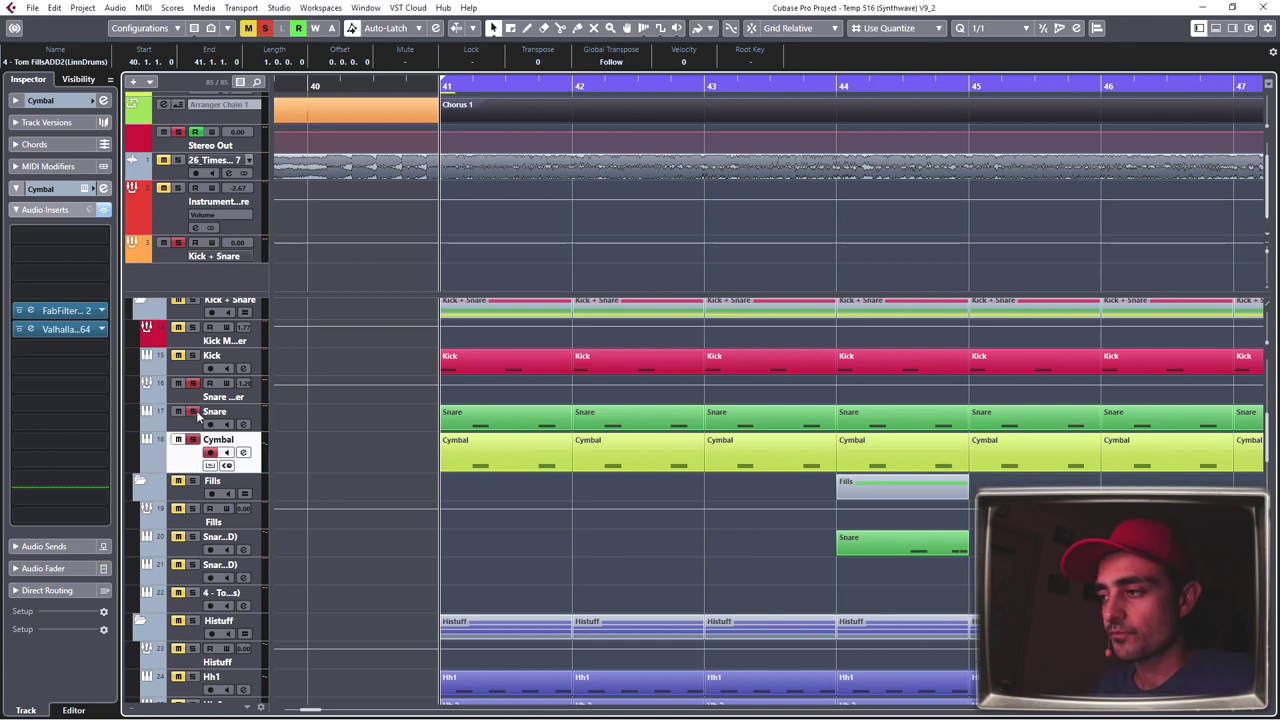
{"action": "key", "text": "space"}
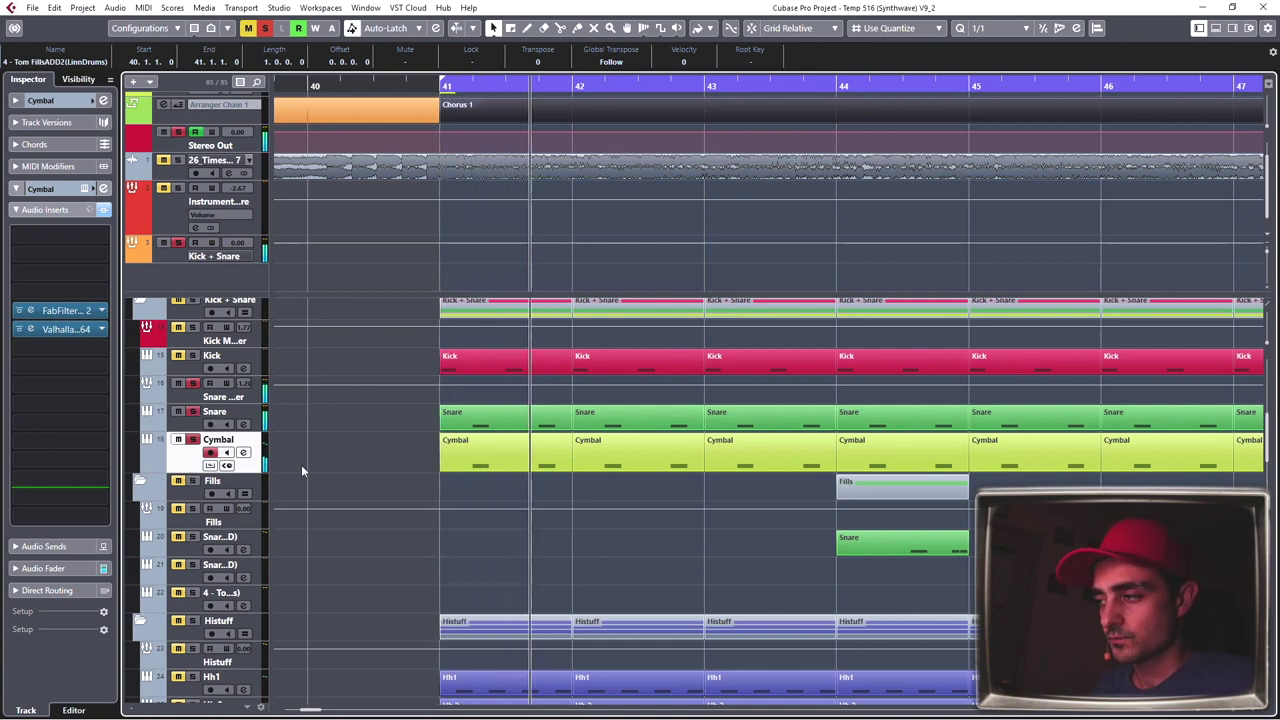
{"action": "key", "text": "space"}
{"action": "left_click", "coordinate": [193, 440]}
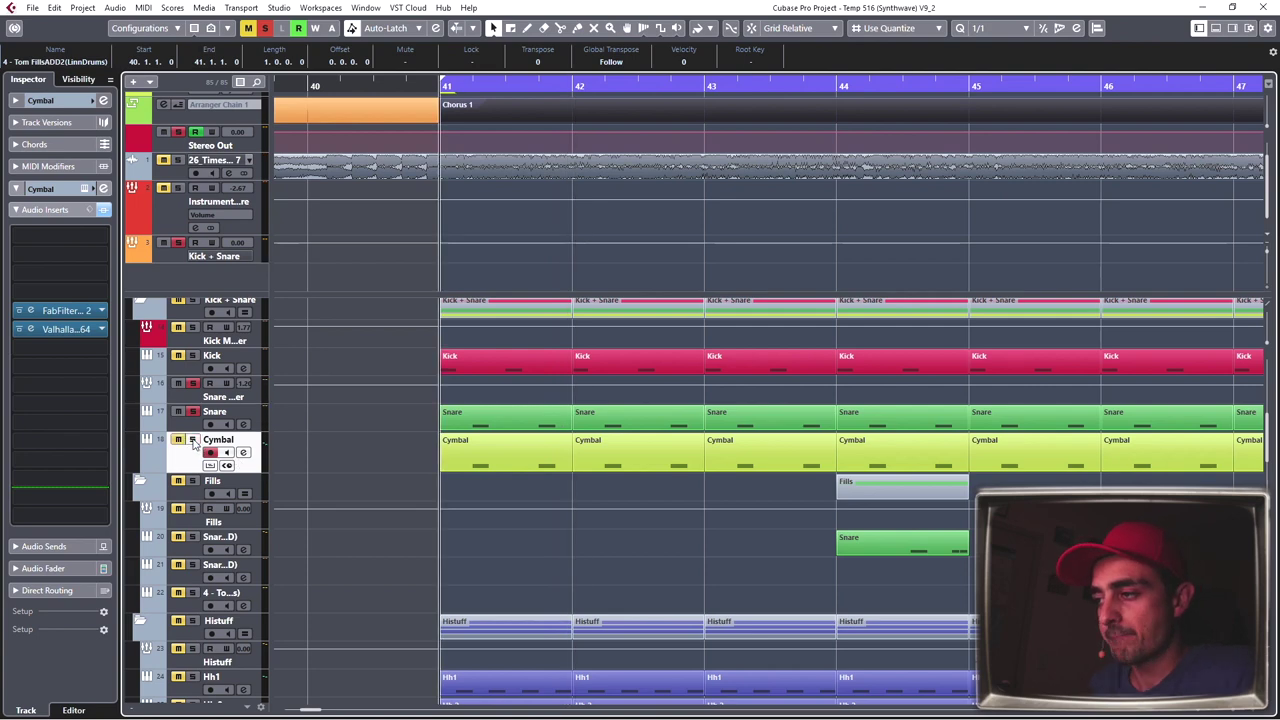
{"action": "key", "text": "space"}
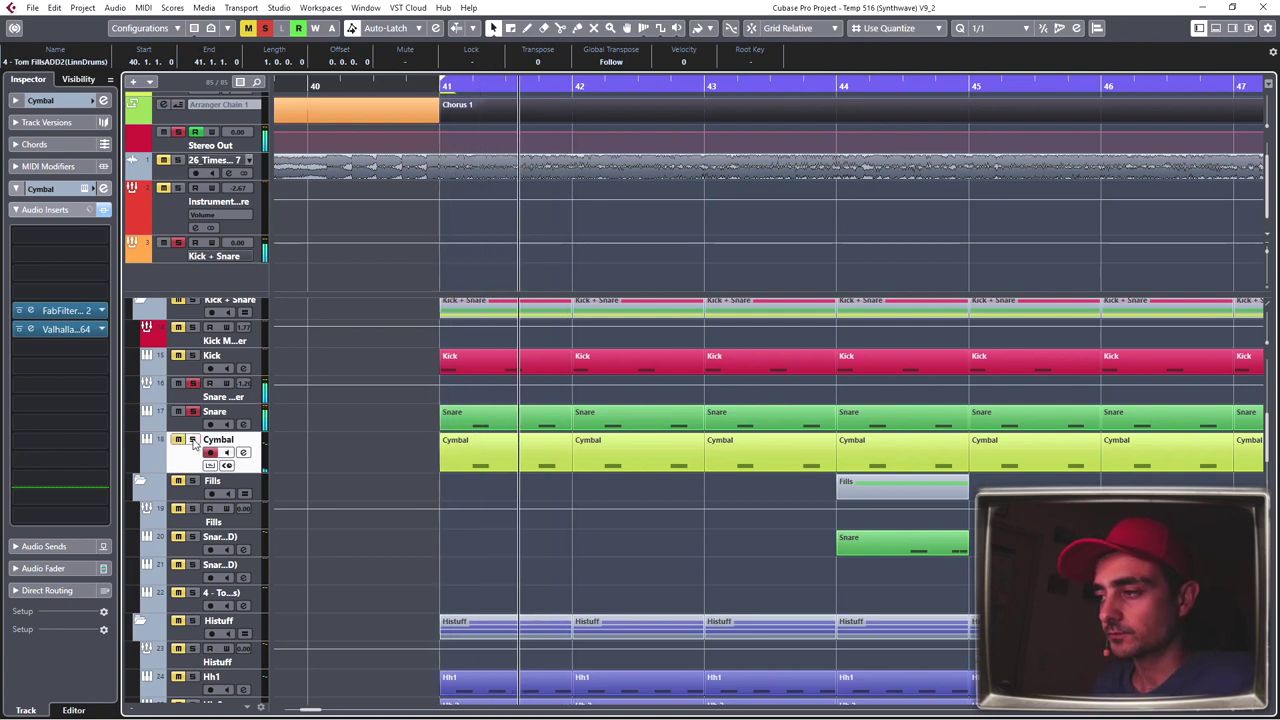
{"action": "key", "text": "space"}
{"action": "left_click", "coordinate": [193, 440]}
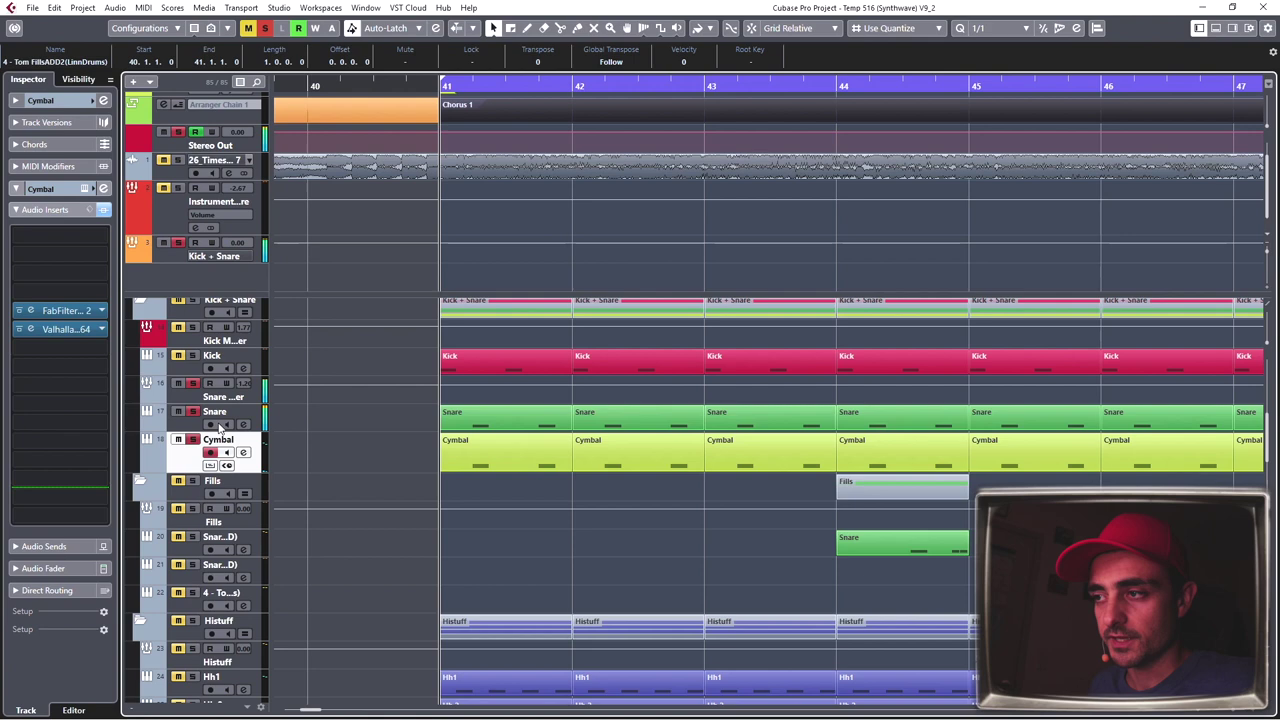
{"action": "left_click", "coordinate": [193, 440]}
Step: Solo the Kick + Snare folder and play it from bar 41
{"action": "scroll", "coordinate": [193, 400], "scroll_direction": "up", "scroll_amount": 3}
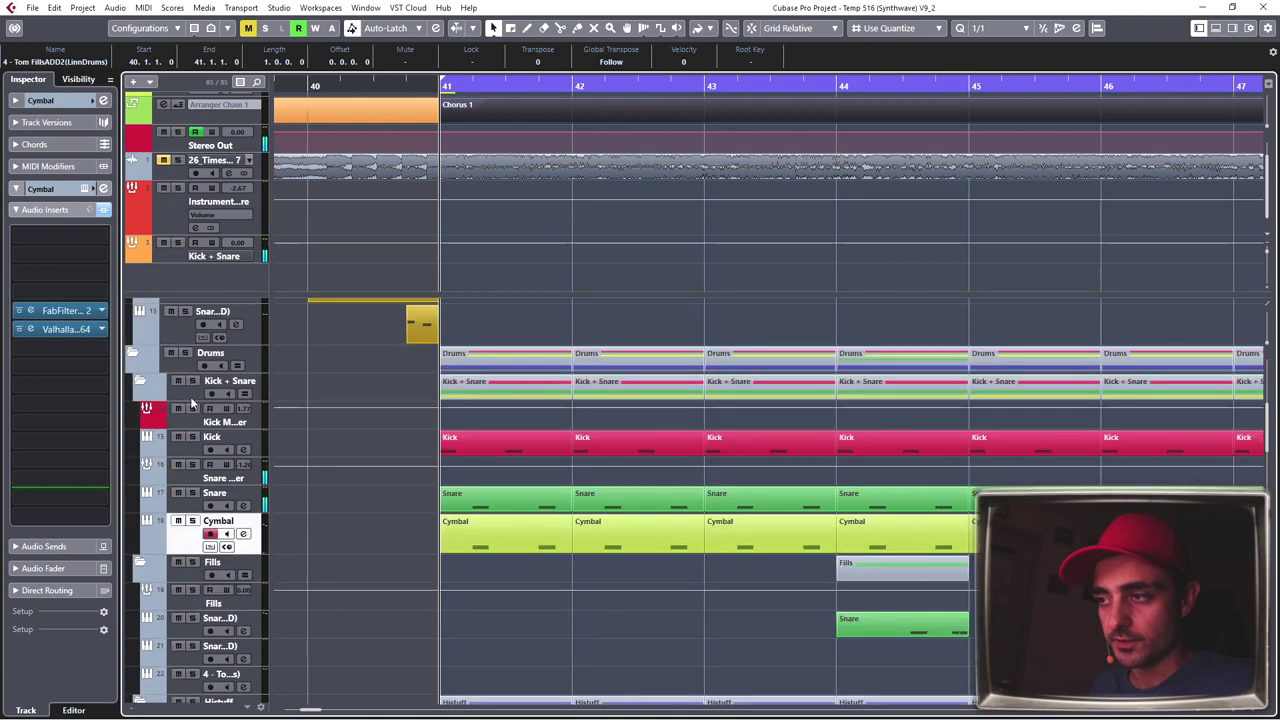
{"action": "left_click", "coordinate": [193, 403]}
{"action": "left_click", "coordinate": [192, 381]}
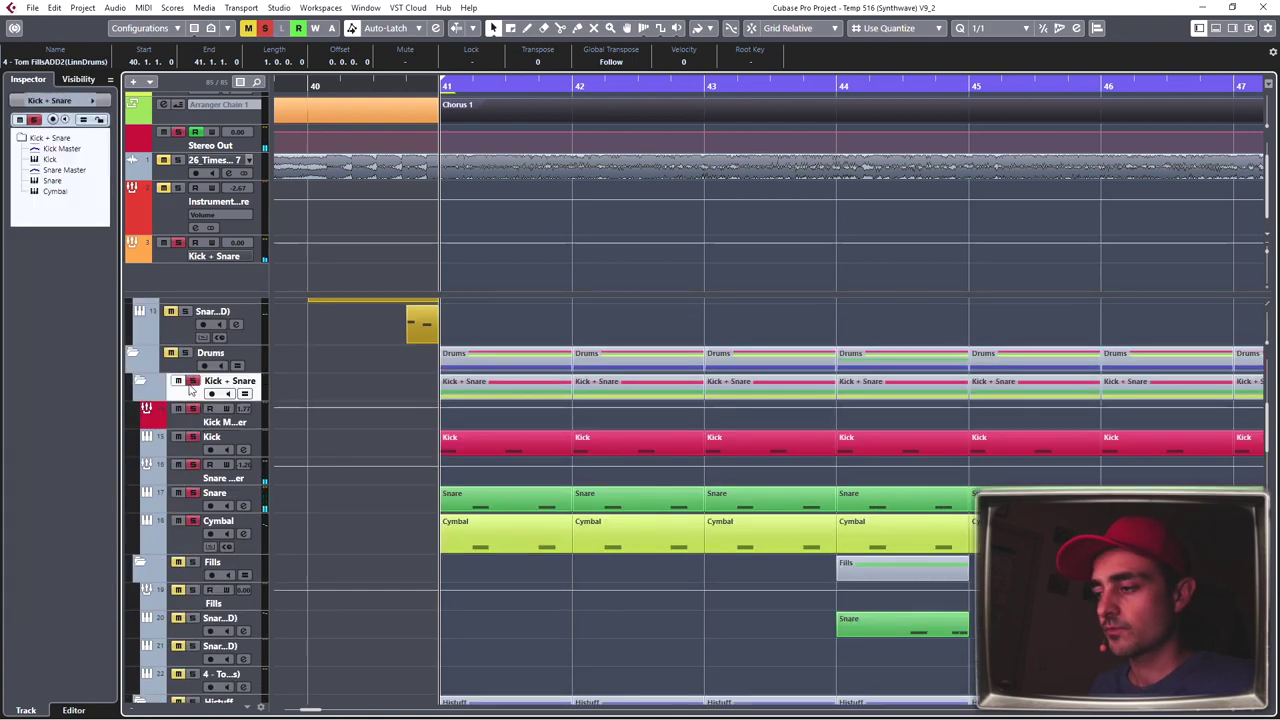
{"action": "key", "text": "space"}
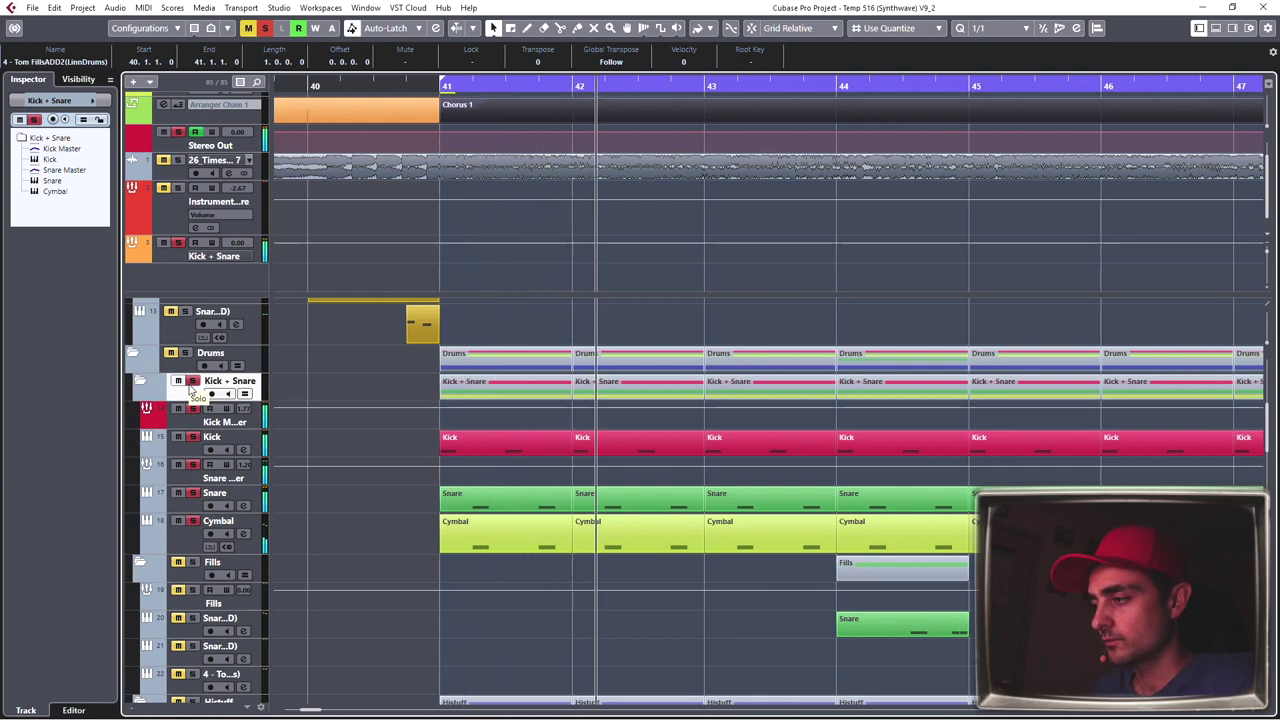
Step: Scroll to the Audio 03 shaker track, select it, and listen to it in the chorus
{"action": "key", "text": "space"}
{"action": "scroll", "coordinate": [300, 428], "scroll_direction": "down", "scroll_amount": 5}
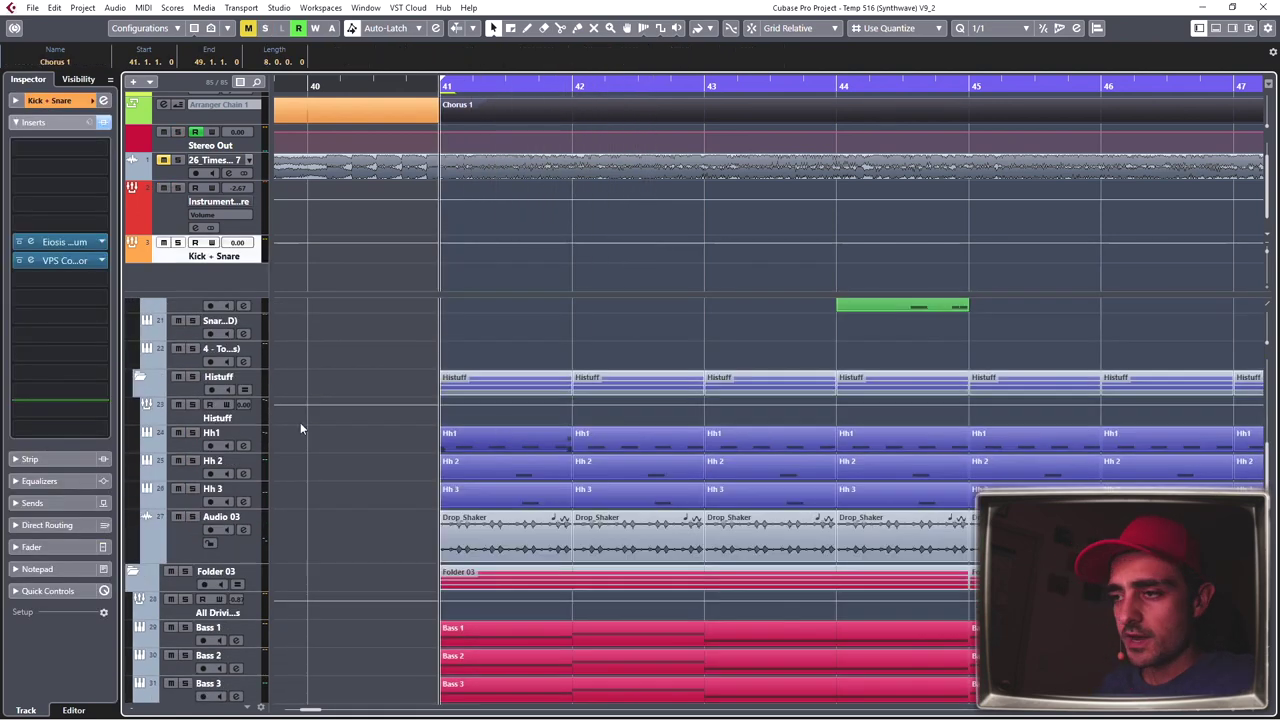
{"action": "scroll", "coordinate": [422, 480], "scroll_direction": "down", "scroll_amount": 4}
{"action": "scroll", "coordinate": [422, 480], "scroll_direction": "right", "scroll_amount": 3}
{"action": "scroll", "coordinate": [357, 516], "scroll_direction": "up", "scroll_amount": 2}
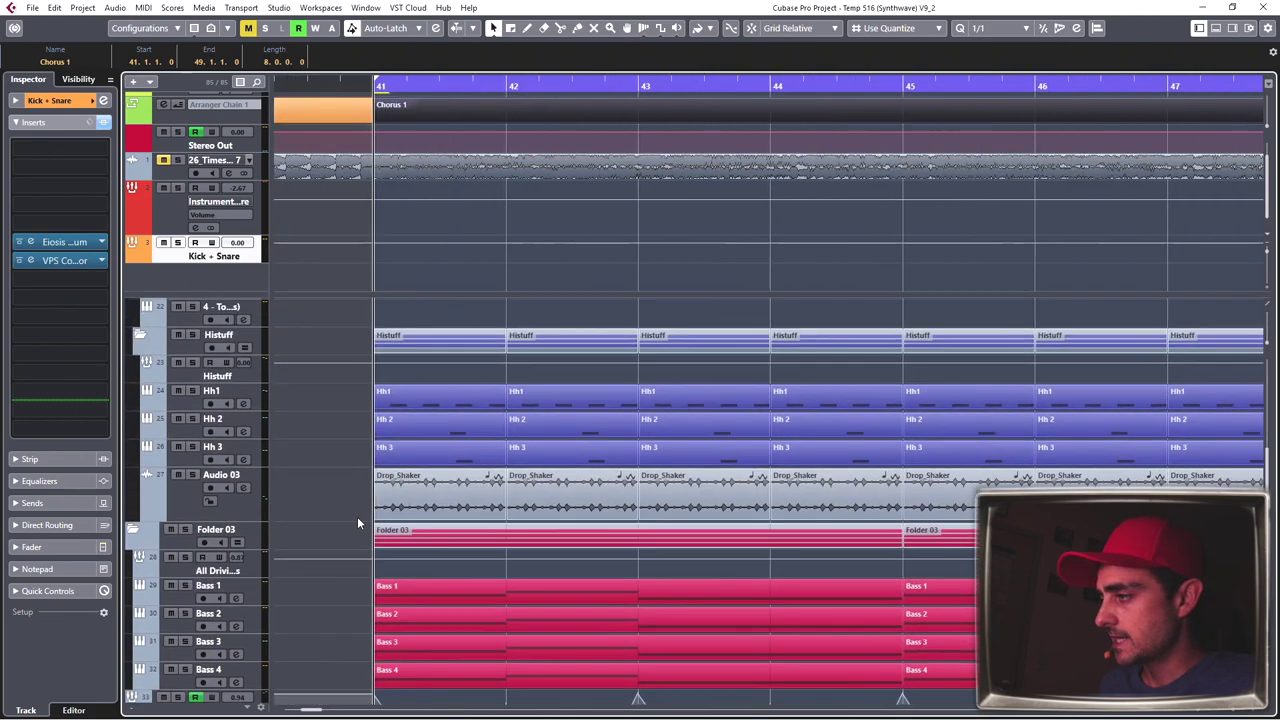
{"action": "scroll", "coordinate": [357, 516], "scroll_direction": "down", "scroll_amount": 1}
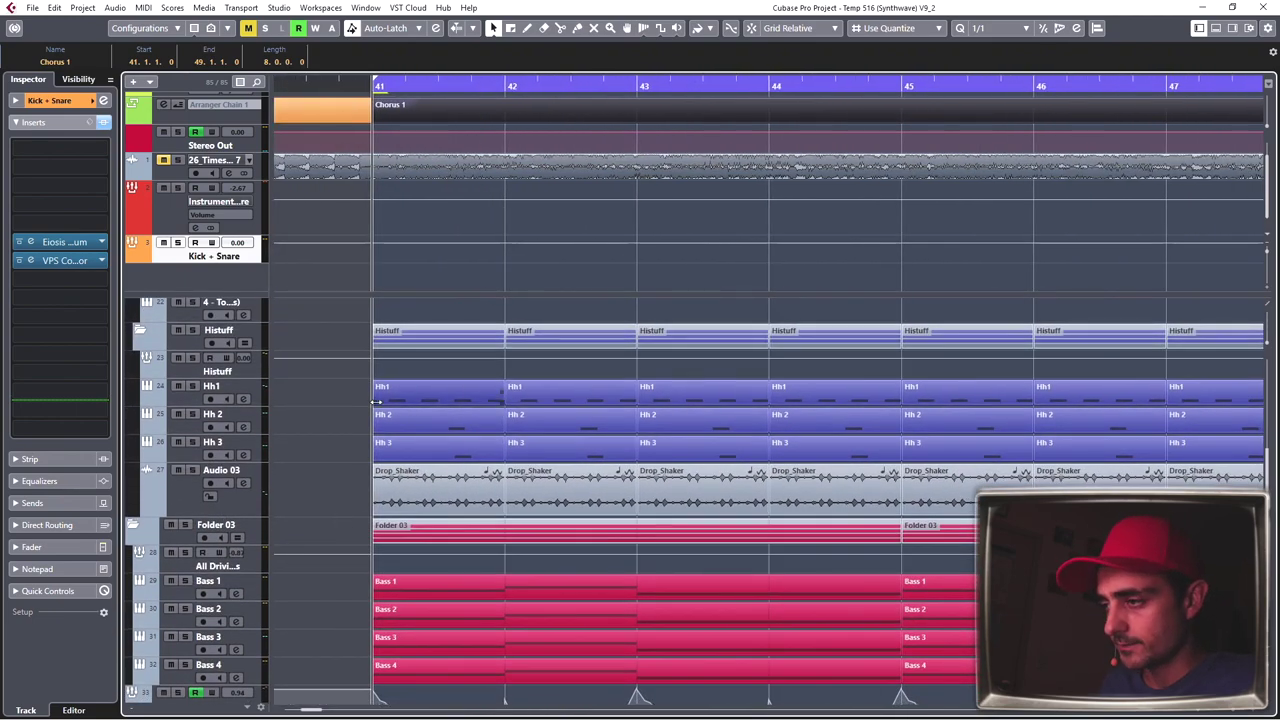
{"action": "left_click", "coordinate": [245, 496]}
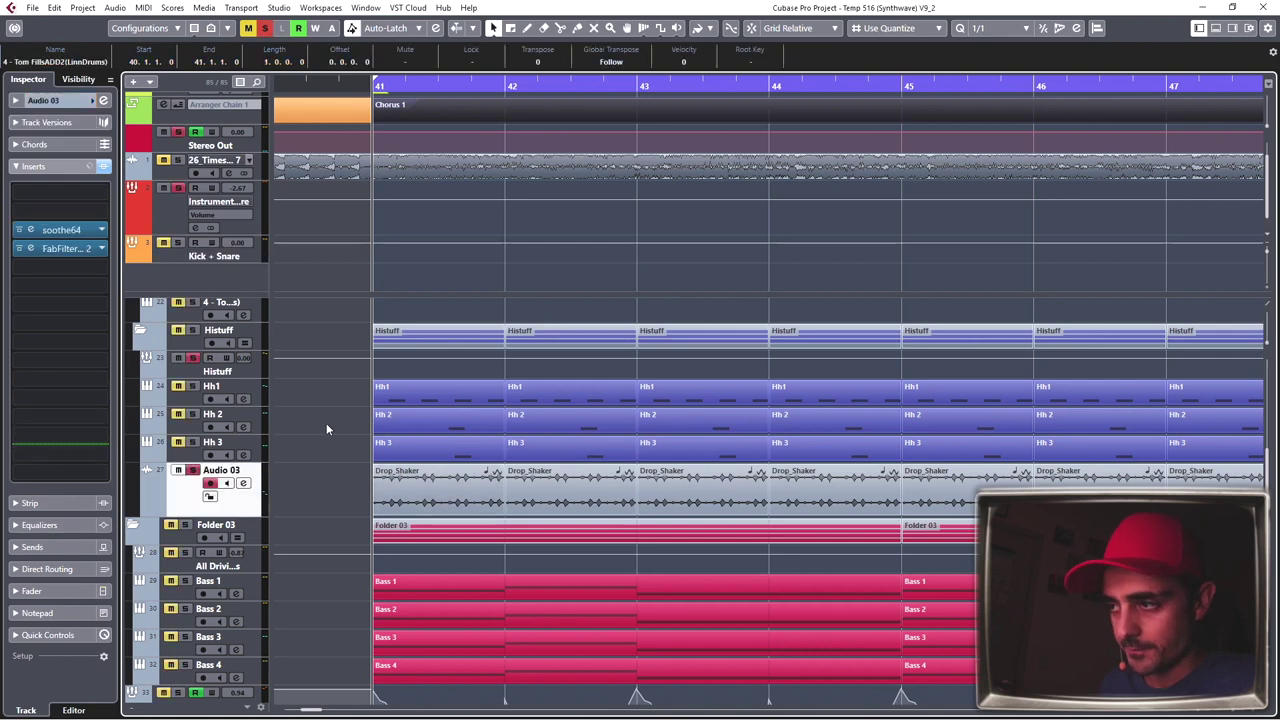
{"action": "scroll", "coordinate": [335, 430], "scroll_direction": "down", "scroll_amount": 3}
{"action": "key", "text": "space"}
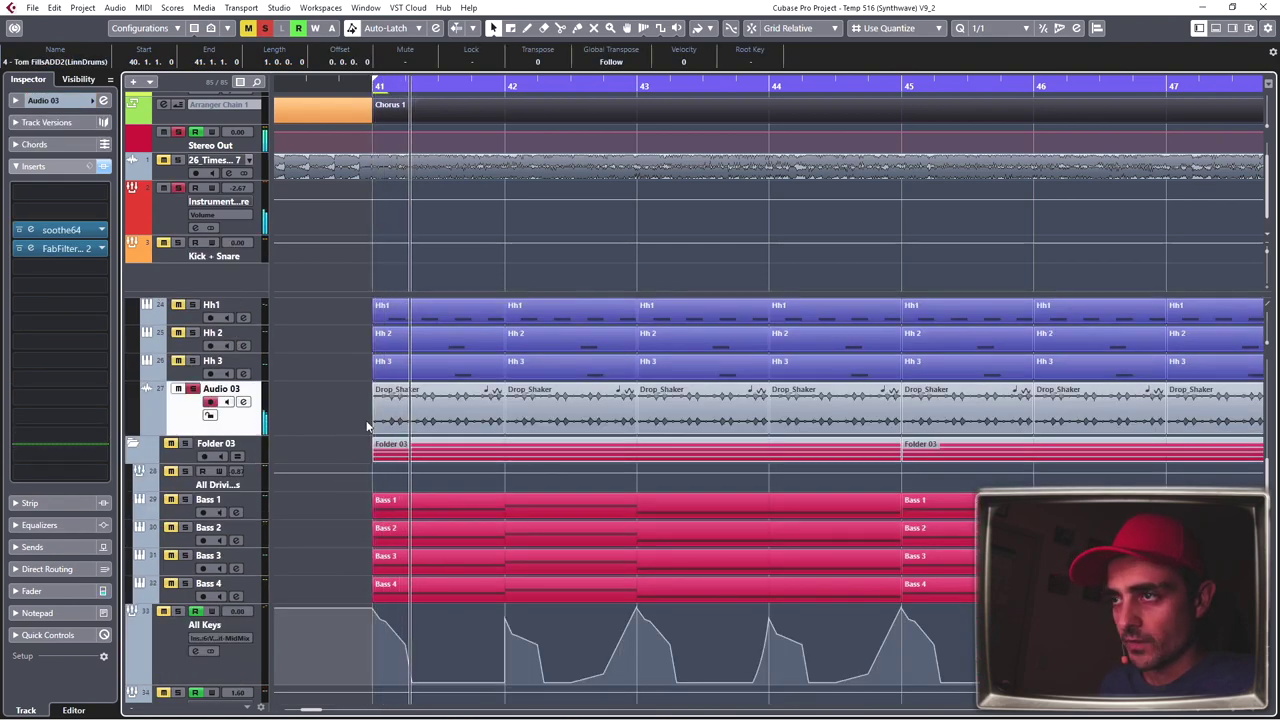
{"action": "key", "text": "space"}
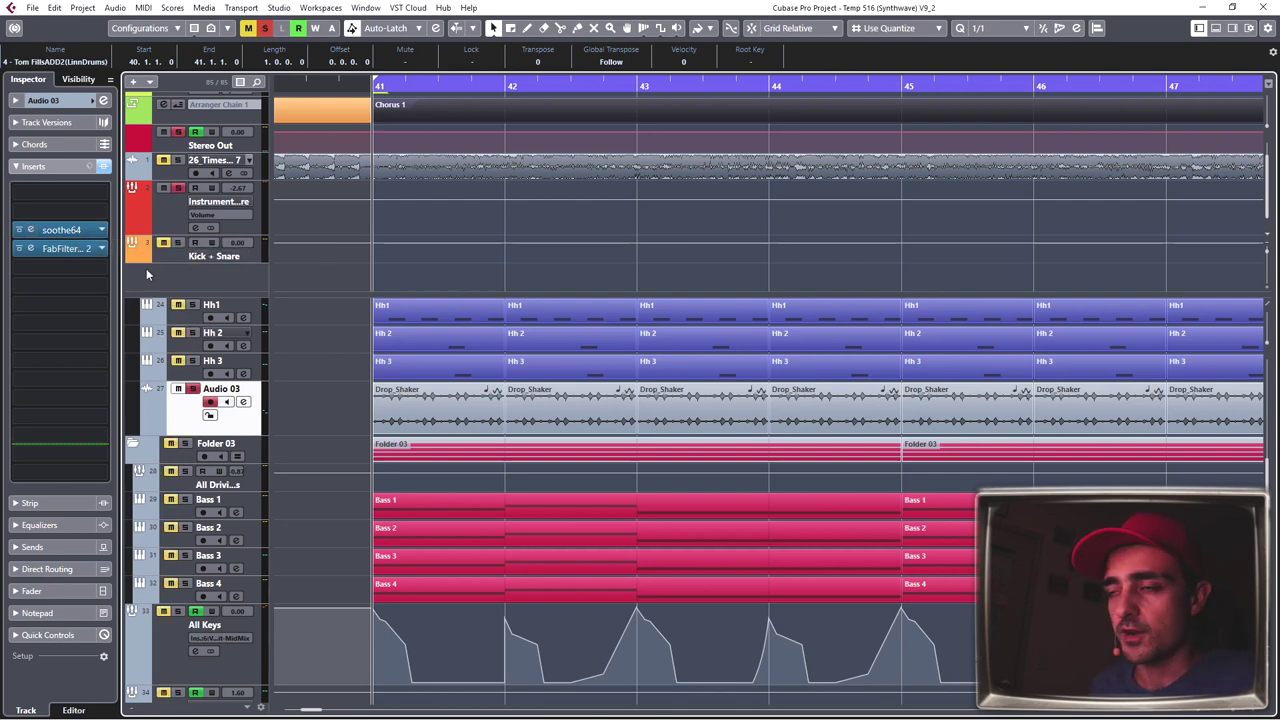
Step: Compare the shaker with soothe64 bypassed and re-enabled, then select the first four Drop_Shaker events
{"action": "key", "text": "space"}
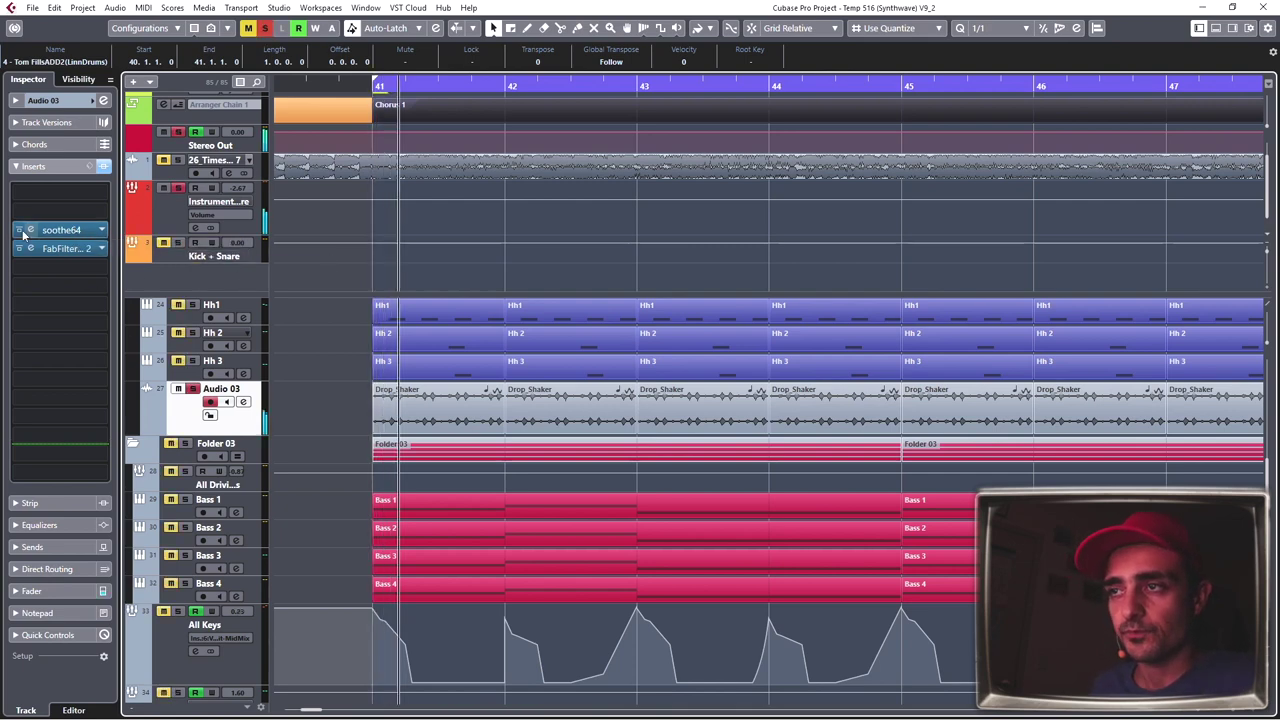
{"action": "left_click", "coordinate": [19, 231]}
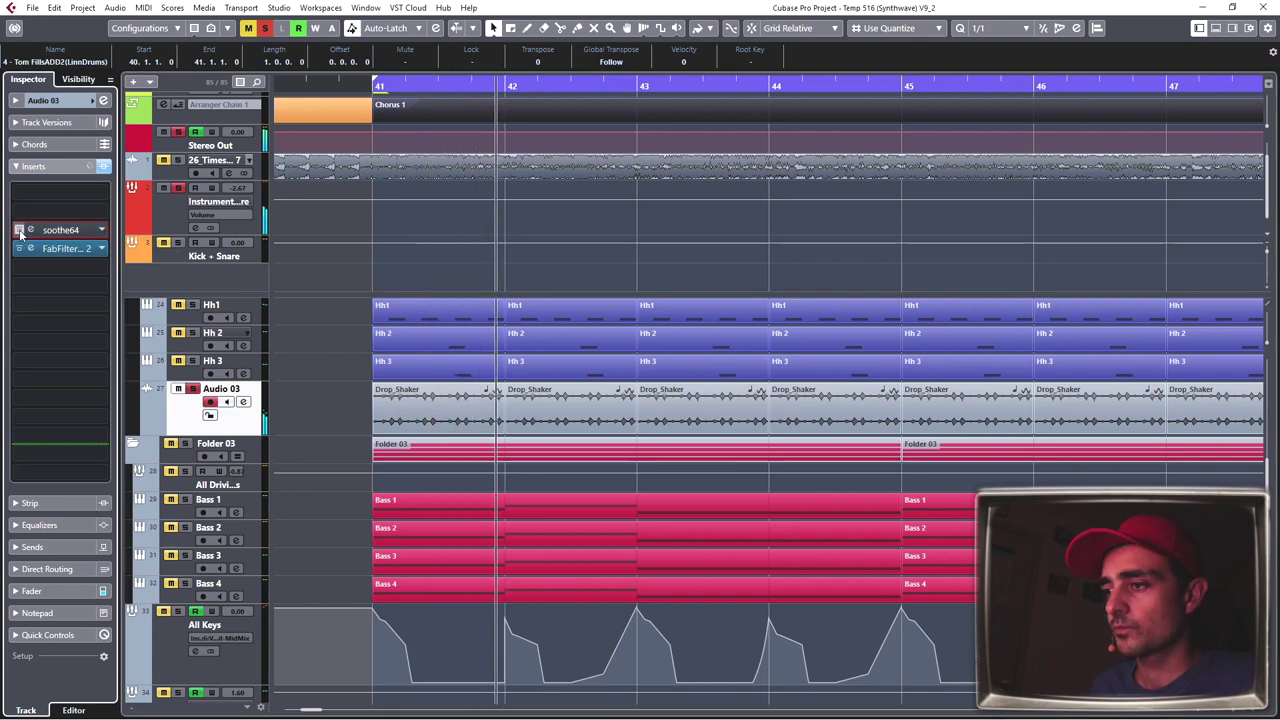
{"action": "left_click", "coordinate": [19, 231]}
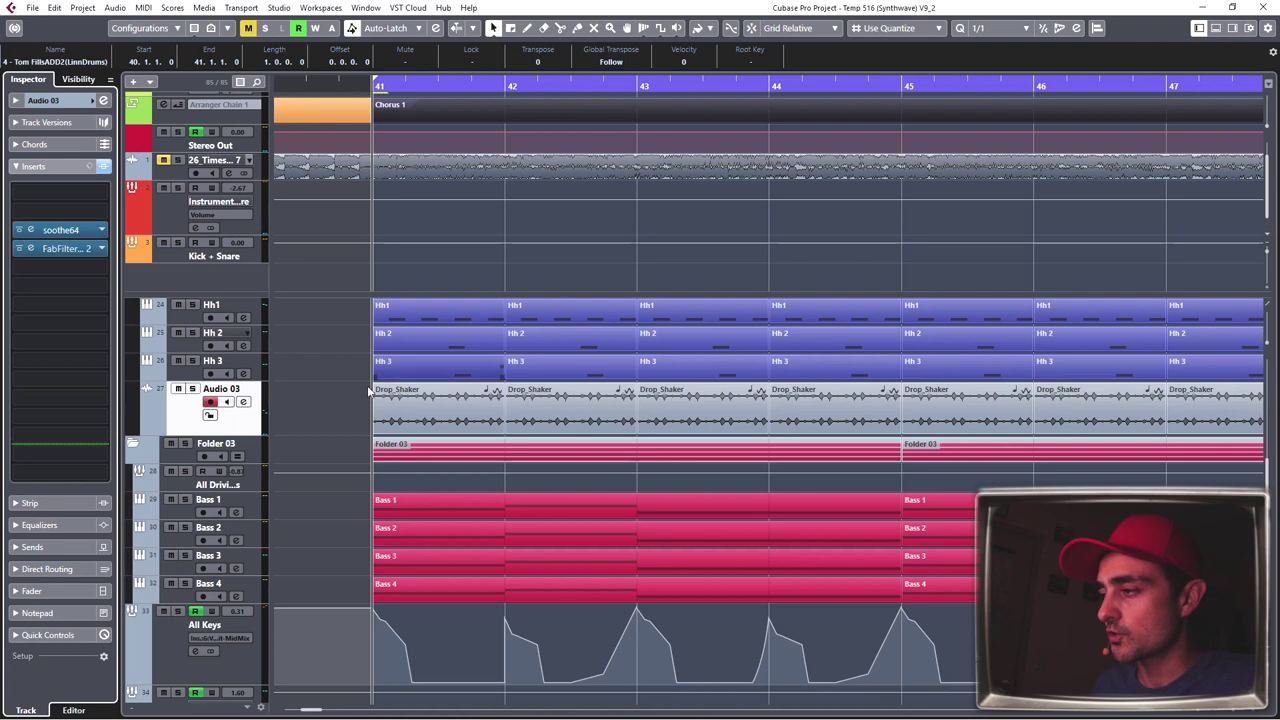
{"action": "left_click_drag", "start_coordinate": [320, 397], "coordinate": [858, 410]}
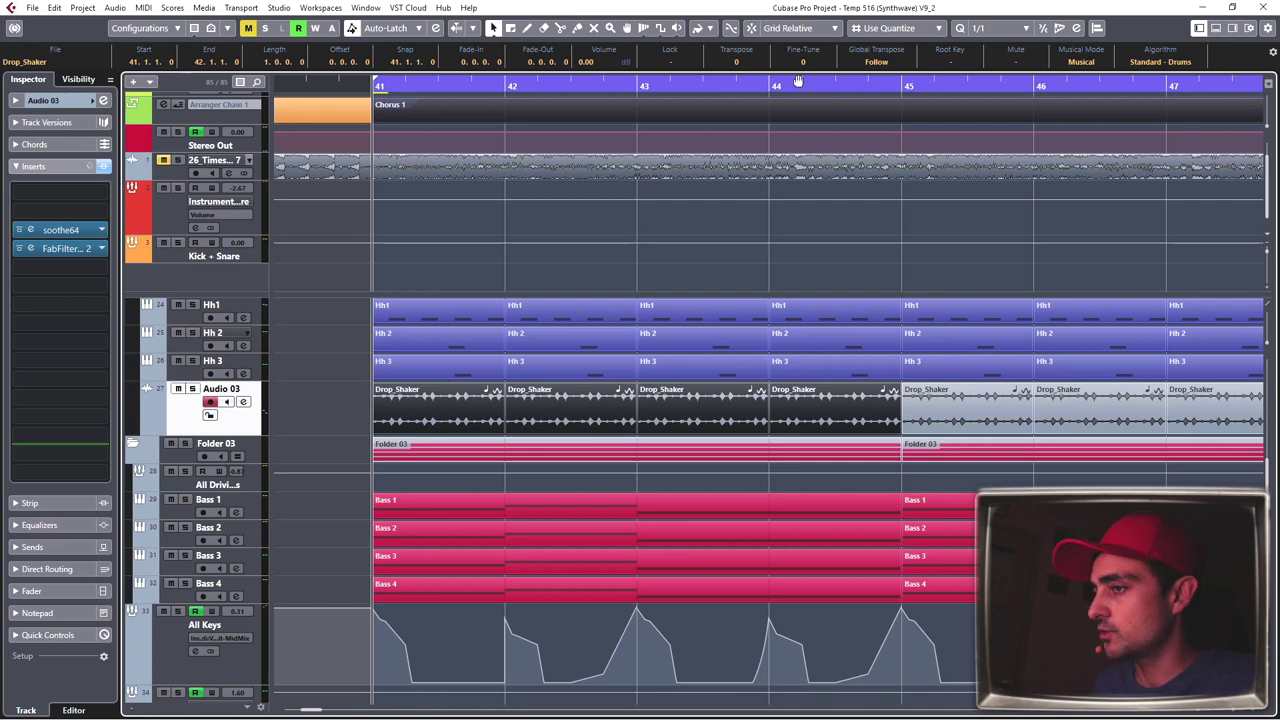
Step: Select the Drums folder, start playback, and reselect the Drop_Shaker events in bars 41–44
{"action": "scroll", "coordinate": [360, 438], "scroll_direction": "up", "scroll_amount": 5}
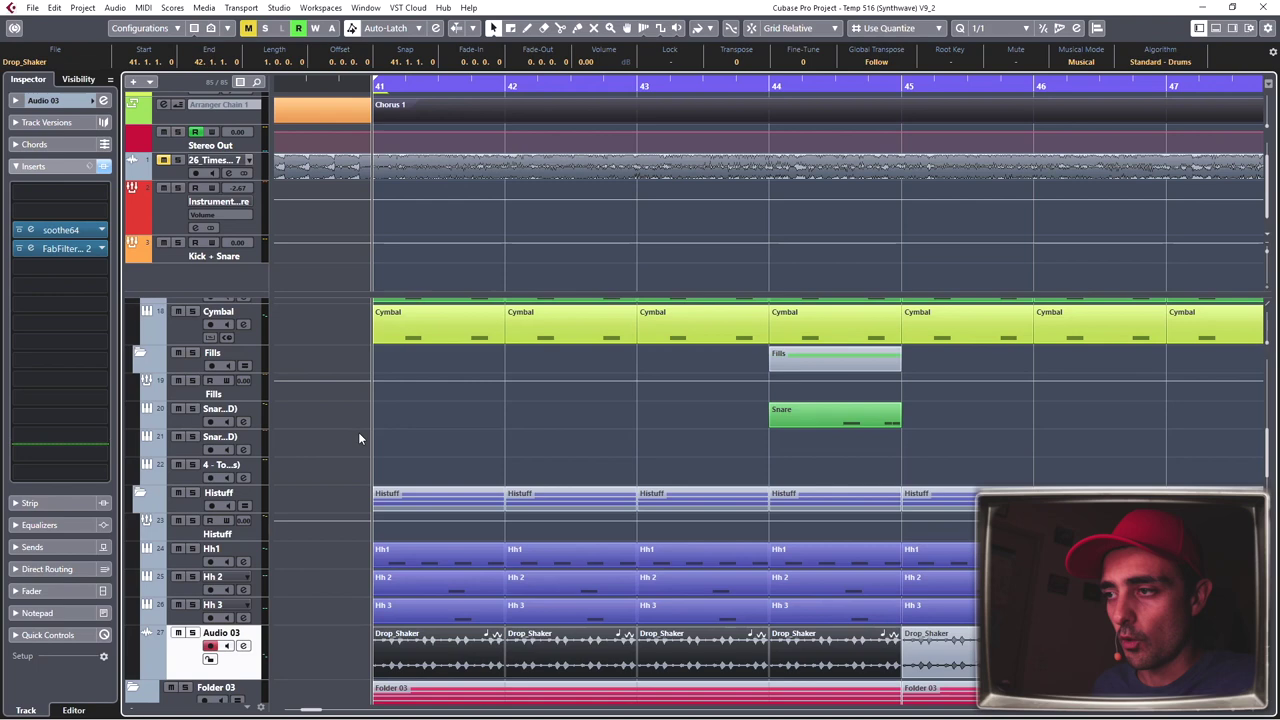
{"action": "scroll", "coordinate": [355, 430], "scroll_direction": "up", "scroll_amount": 3}
{"action": "left_click", "coordinate": [192, 322]}
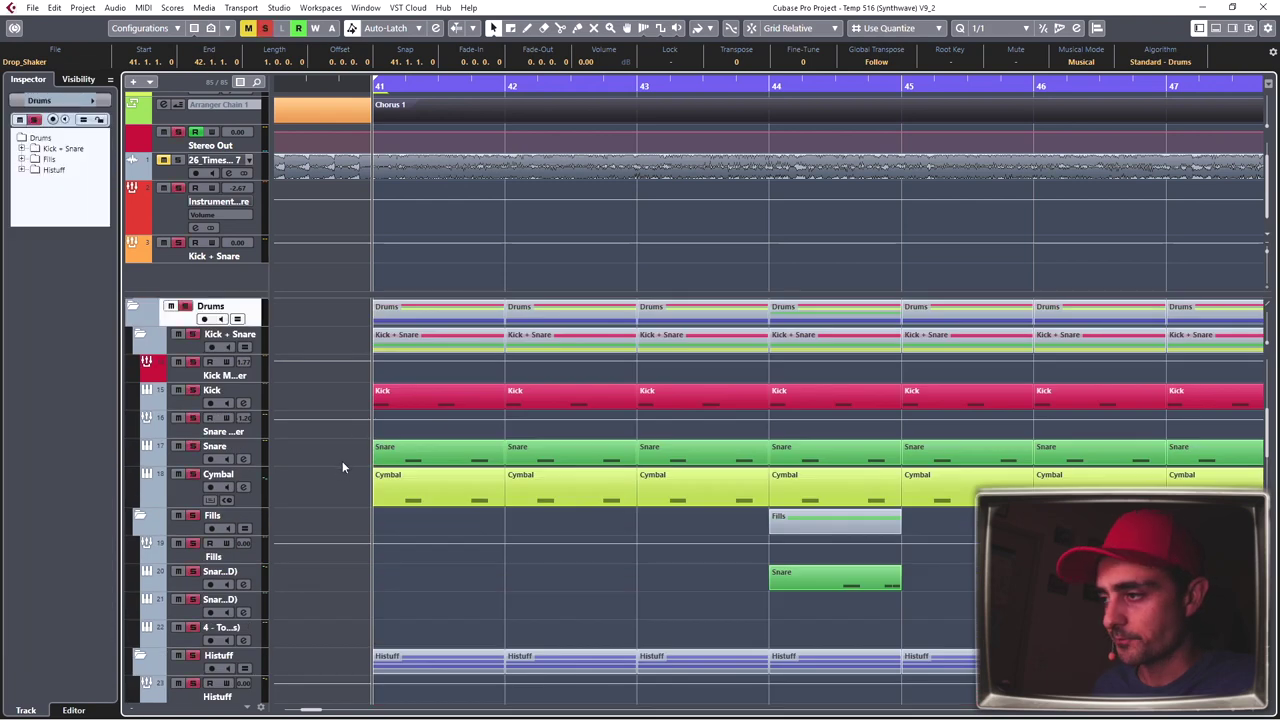
{"action": "scroll", "coordinate": [384, 430], "scroll_direction": "down", "scroll_amount": 8}
{"action": "key", "text": "space"}
{"action": "left_click_drag", "start_coordinate": [340, 406], "coordinate": [829, 425]}
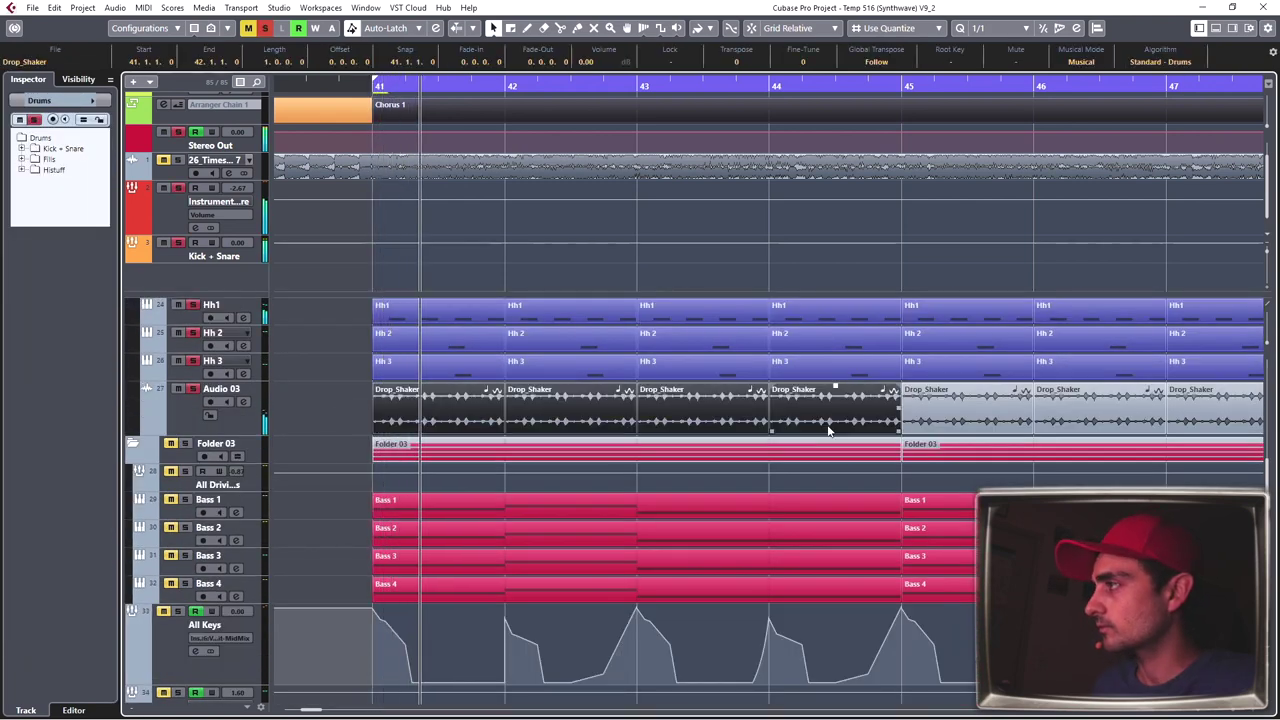
Step: Transpose the Drop_Shaker events to -3 and back to 0, then clear all soloing
{"action": "scroll", "coordinate": [743, 64], "scroll_direction": "down", "scroll_amount": 3}
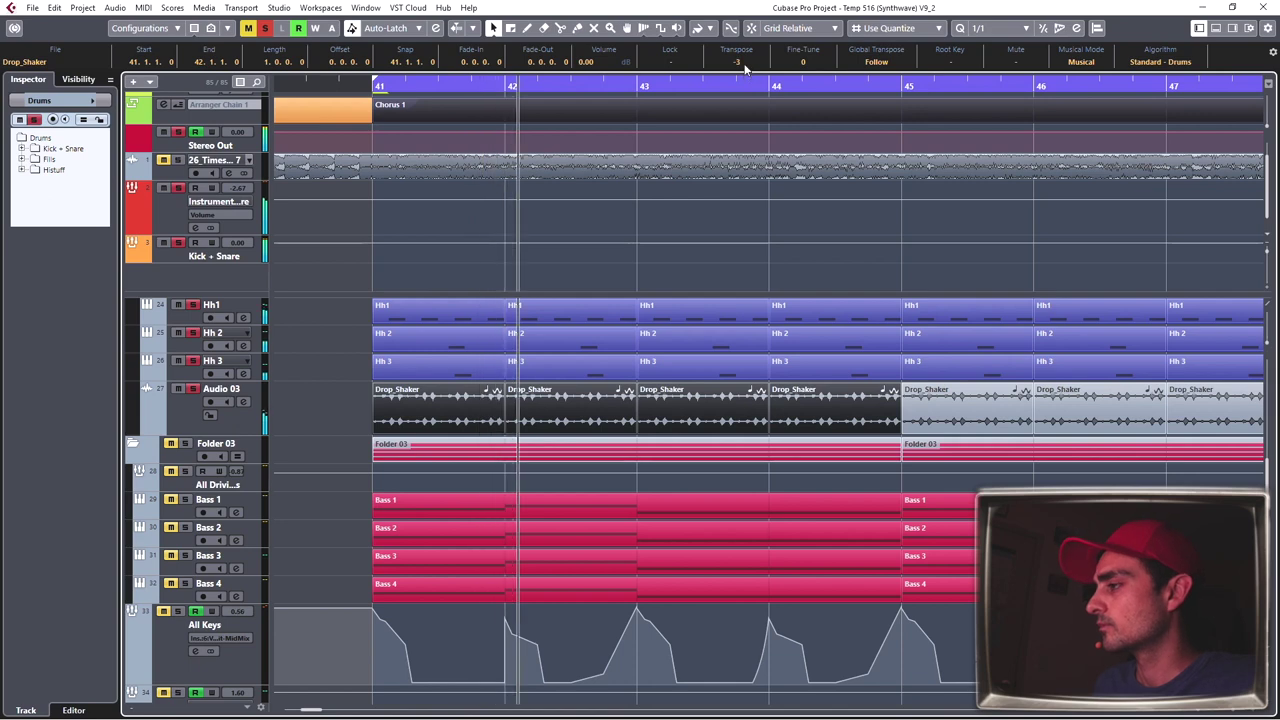
{"action": "scroll", "coordinate": [743, 64], "scroll_direction": "up", "scroll_amount": 3}
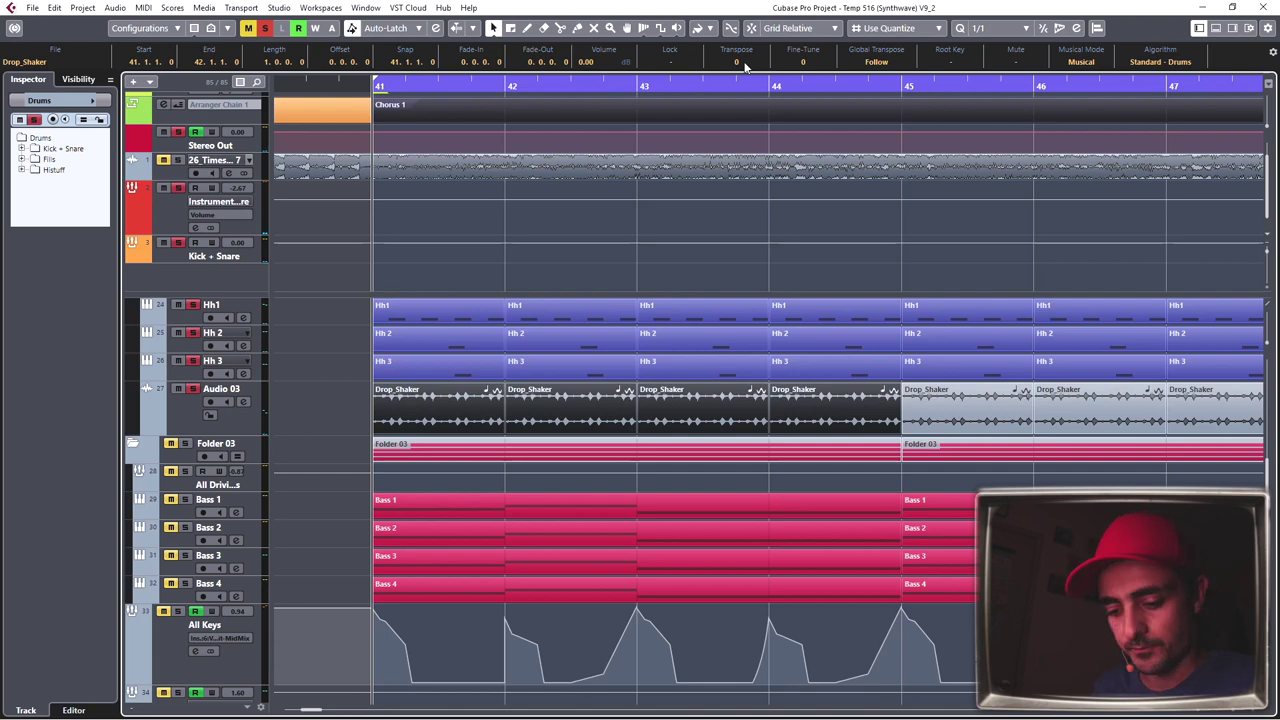
{"action": "key", "text": "s"}
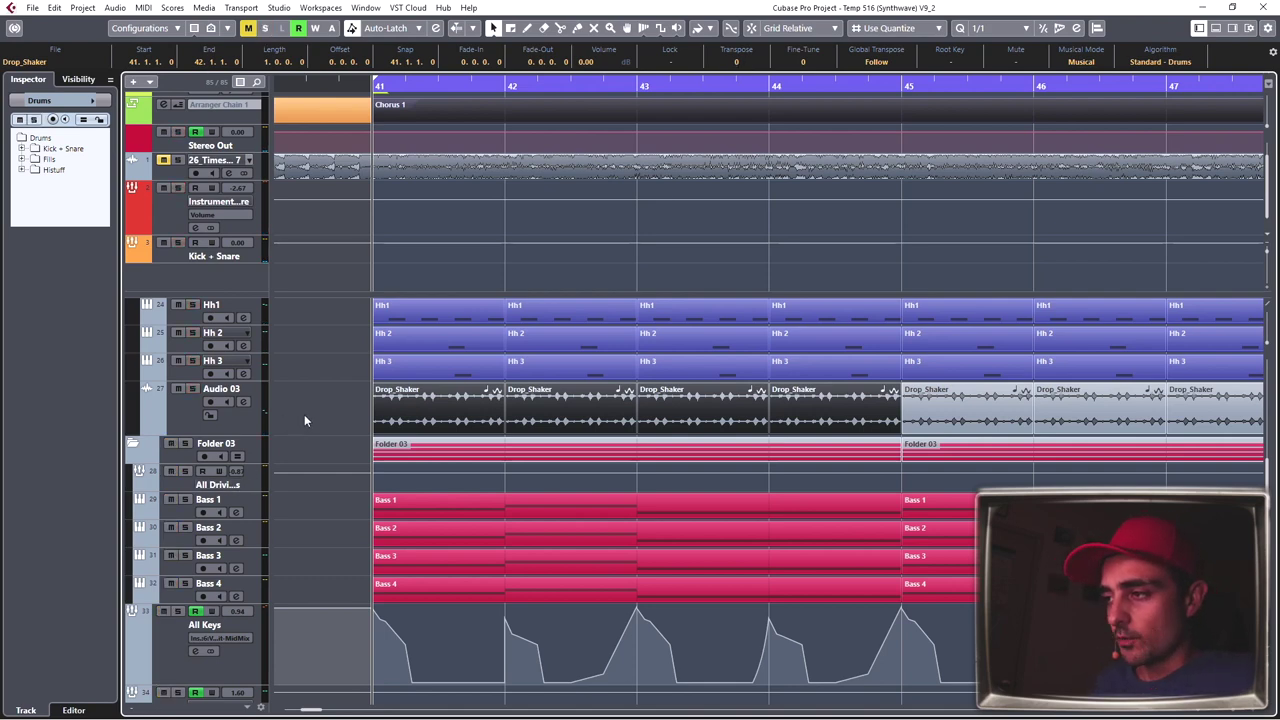
{"action": "scroll", "coordinate": [123, 353], "scroll_direction": "down", "scroll_amount": 3}
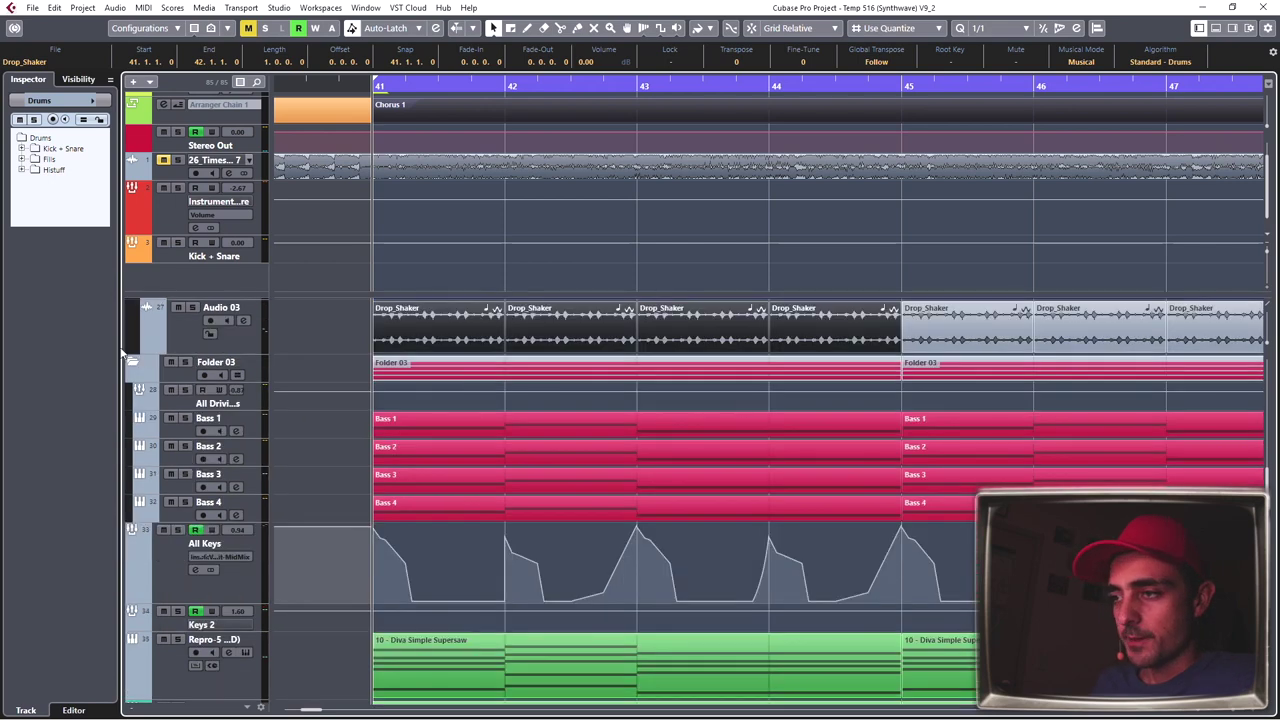
Step: Solo the All Driving Bass track and bypass its VolumeShaper insert
{"action": "left_click", "coordinate": [176, 410]}
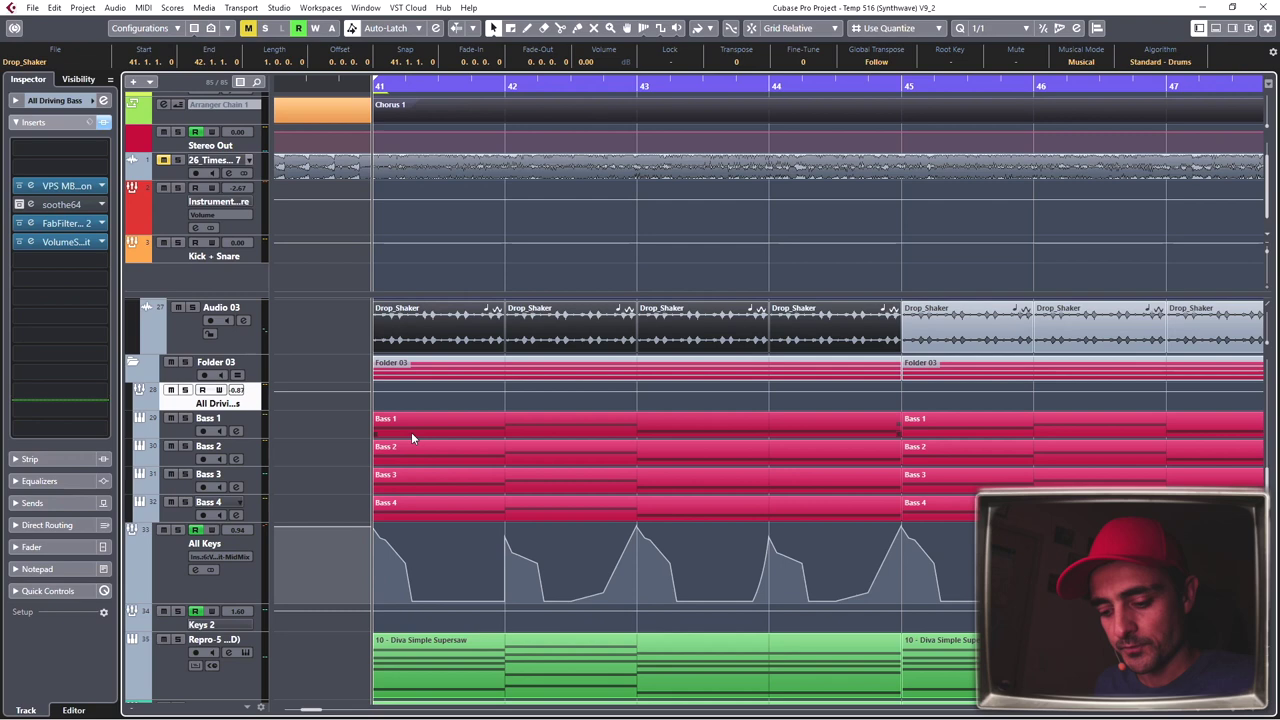
{"action": "key", "text": "s"}
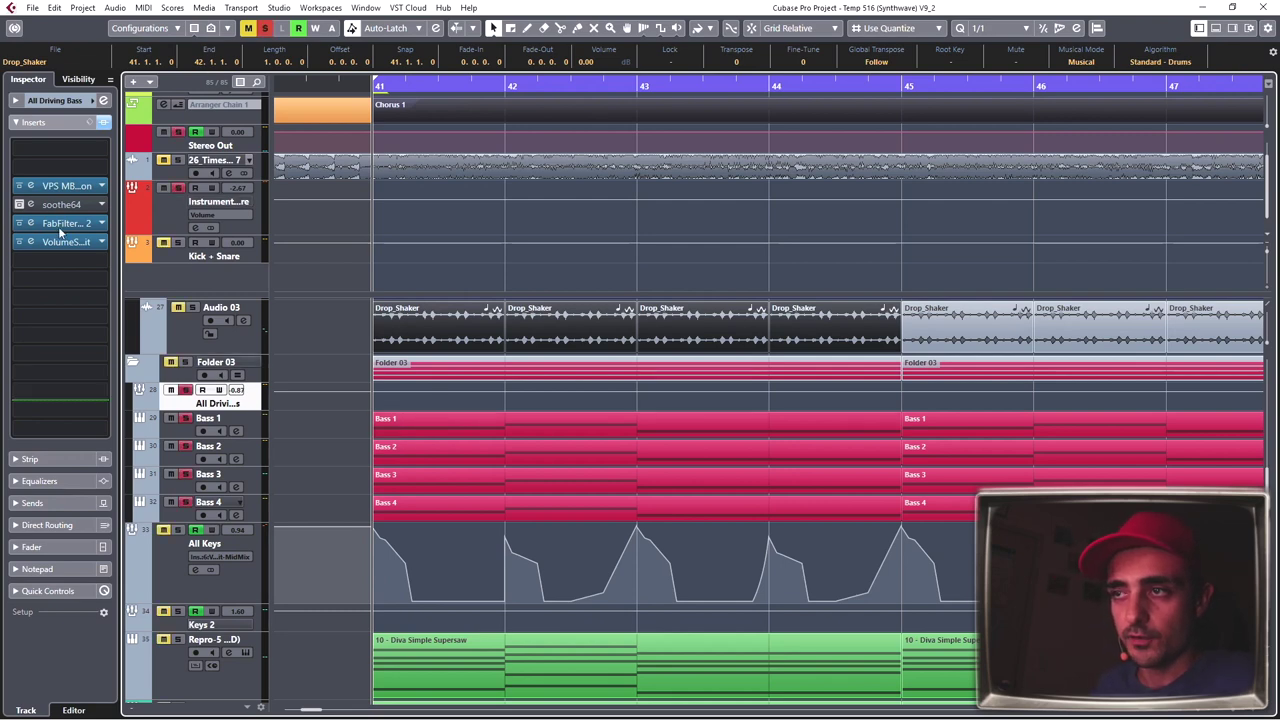
{"action": "left_click", "coordinate": [18, 241]}
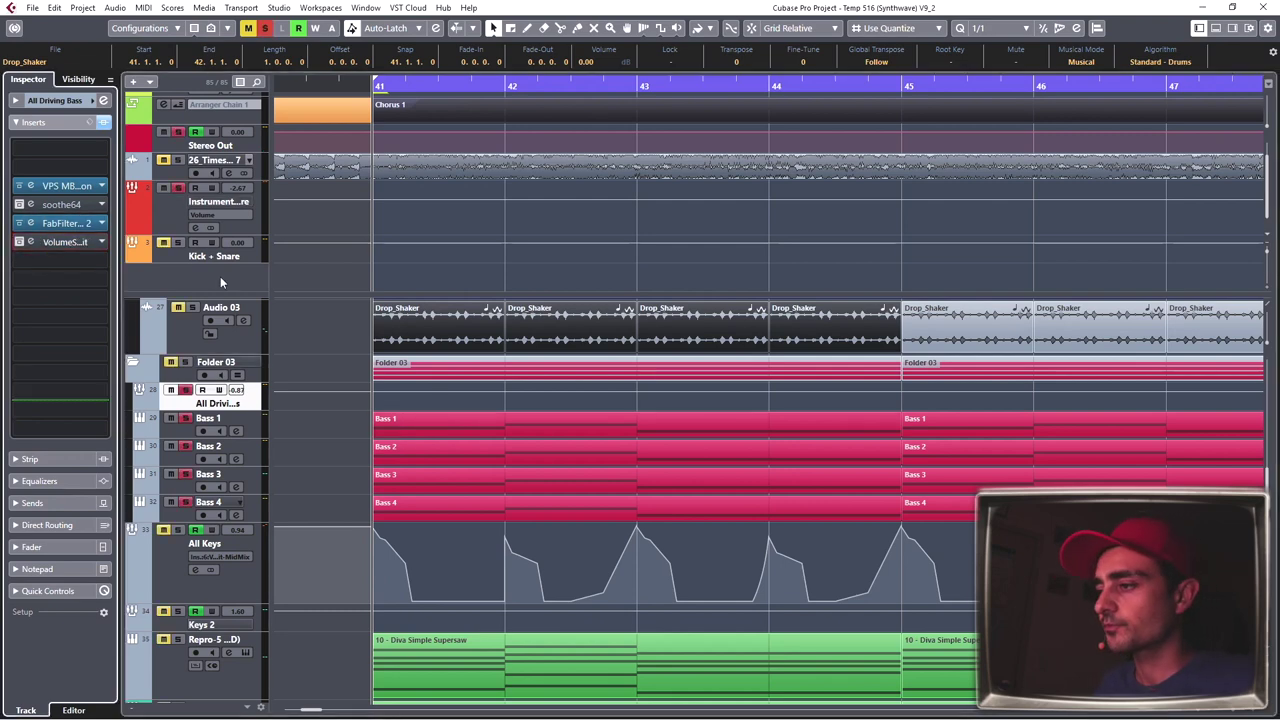
{"action": "scroll", "coordinate": [483, 415], "scroll_direction": "down", "scroll_amount": 3}
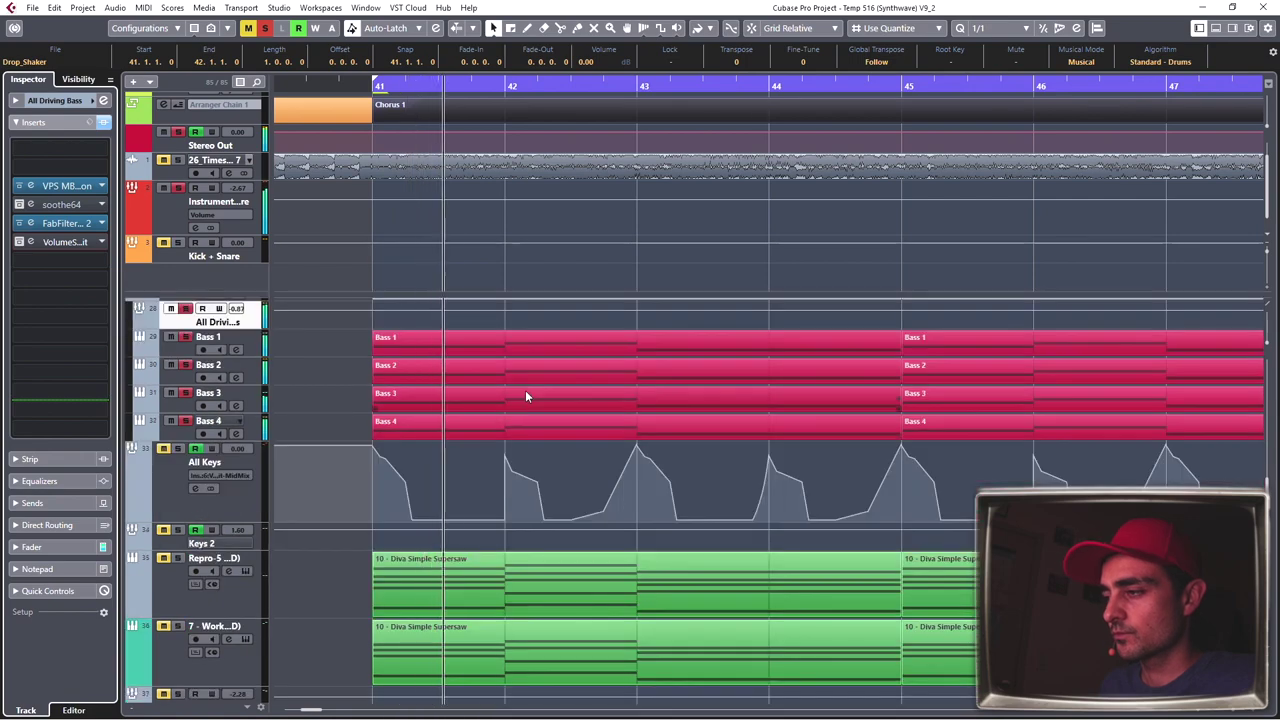
{"action": "scroll", "coordinate": [426, 442], "scroll_direction": "up", "scroll_amount": 2}
{"action": "left_click_drag", "start_coordinate": [426, 442], "coordinate": [470, 440]}
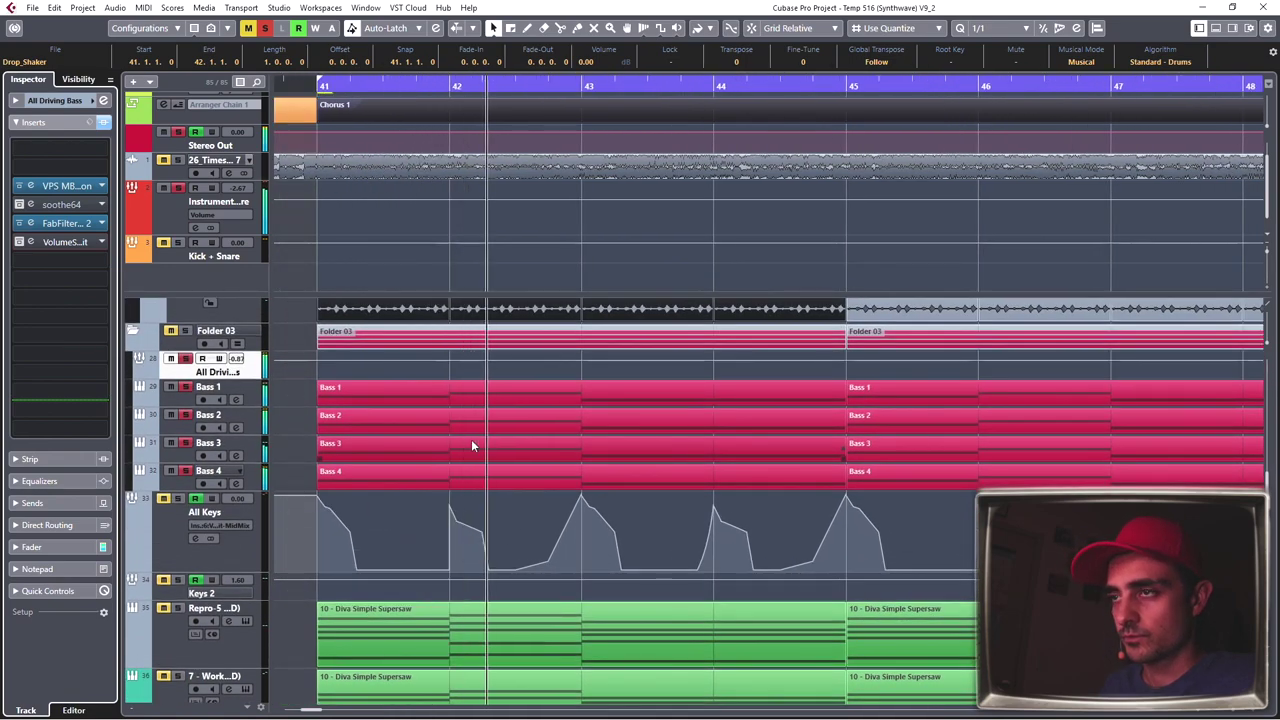
Step: Play the bass from bar 41, then switch the VolumeShaper insert back on and replay
{"action": "key", "text": "space"}
{"action": "scroll", "coordinate": [400, 445], "scroll_direction": "up", "scroll_amount": 4}
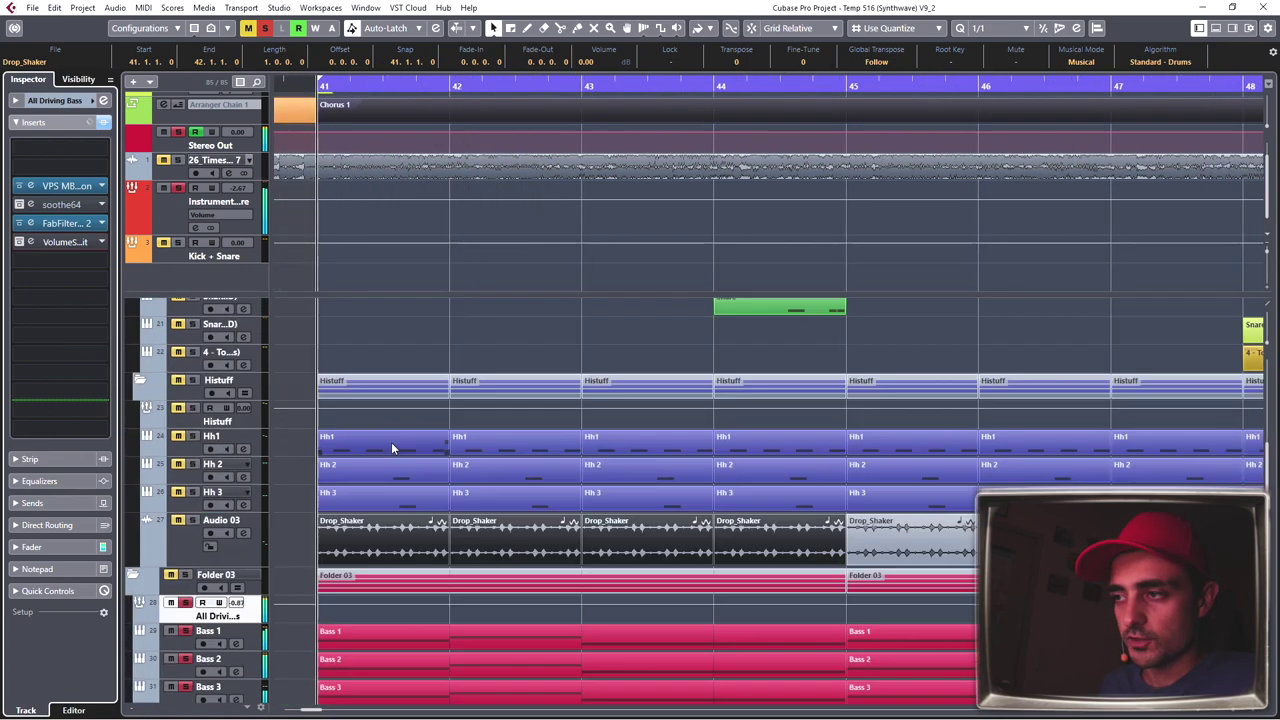
{"action": "scroll", "coordinate": [274, 447], "scroll_direction": "up", "scroll_amount": 2}
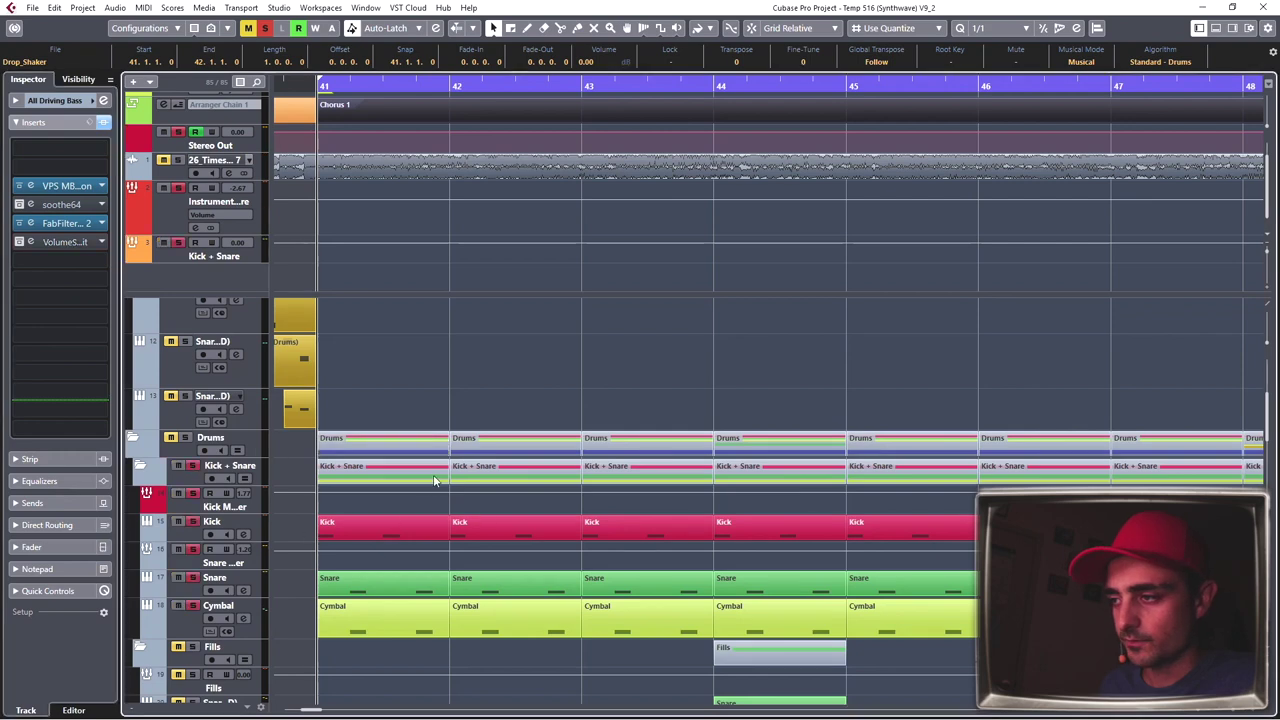
{"action": "scroll", "coordinate": [435, 450], "scroll_direction": "down", "scroll_amount": 6}
{"action": "scroll", "coordinate": [435, 450], "scroll_direction": "down", "scroll_amount": 3}
{"action": "key", "text": "space"}
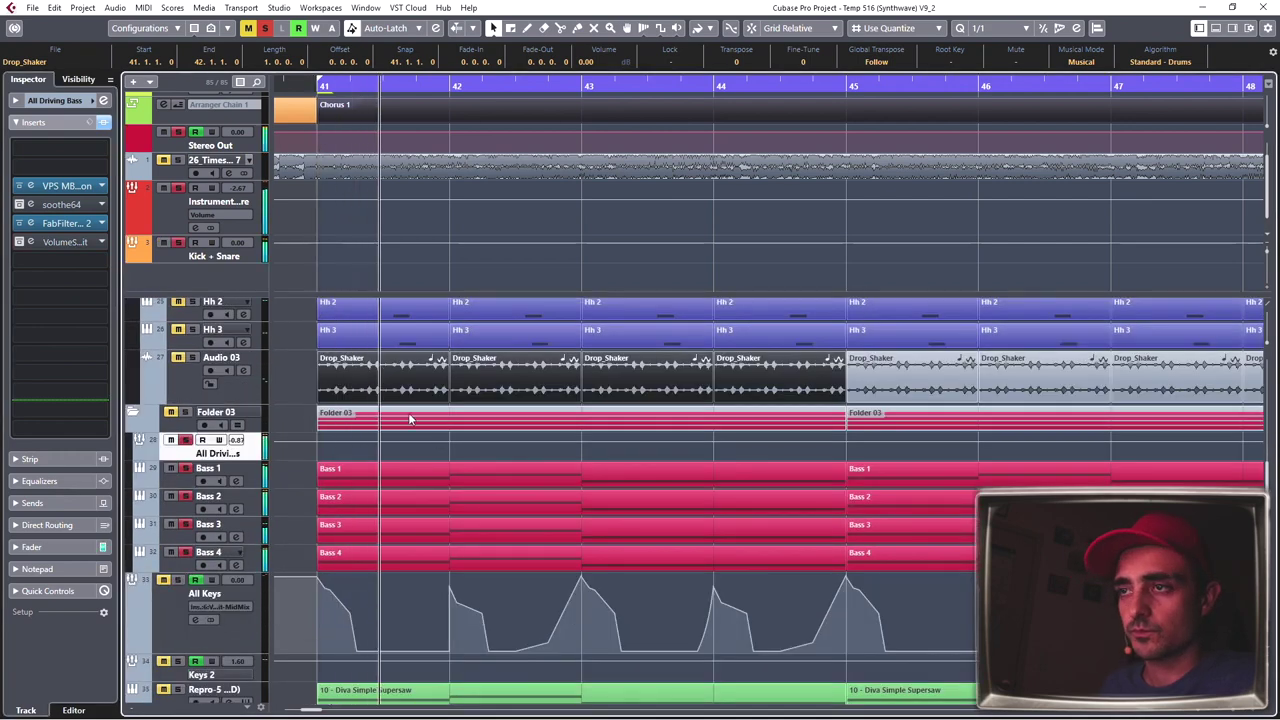
{"action": "key", "text": "space"}
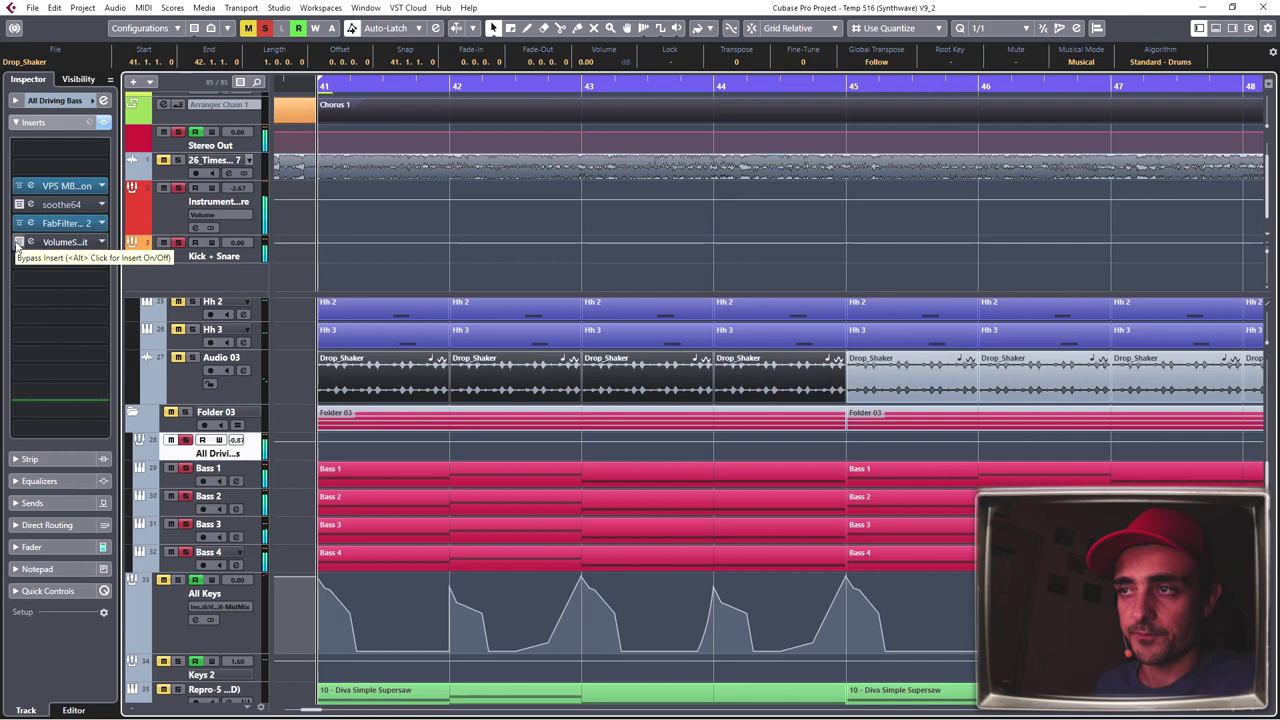
{"action": "left_click", "coordinate": [18, 243]}
{"action": "key", "text": "space"}
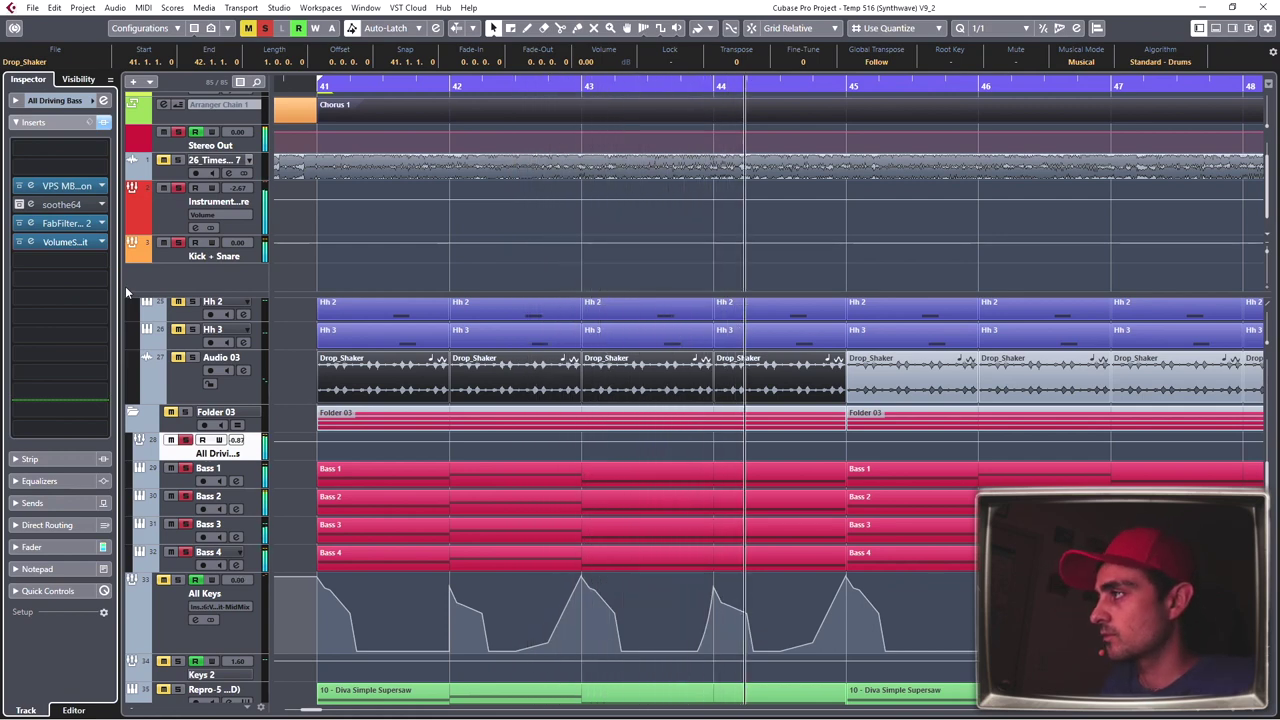
{"action": "key", "text": "space"}
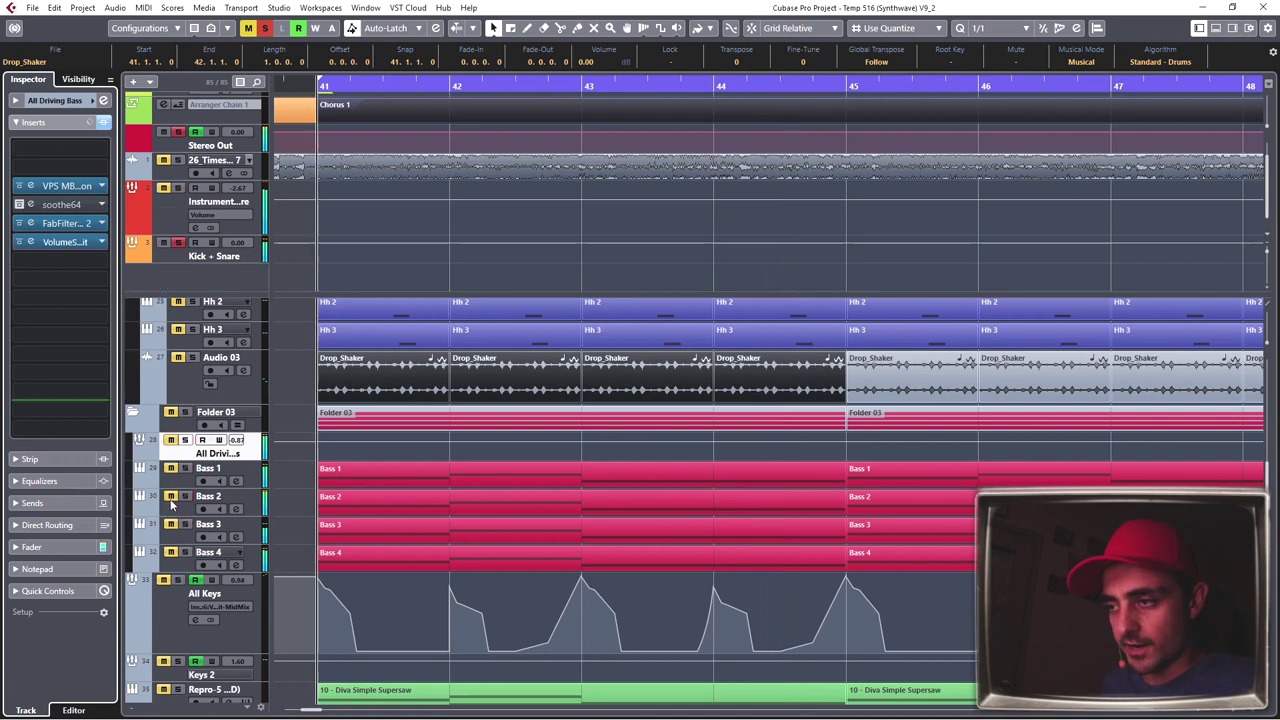
{"action": "left_click", "coordinate": [184, 484]}
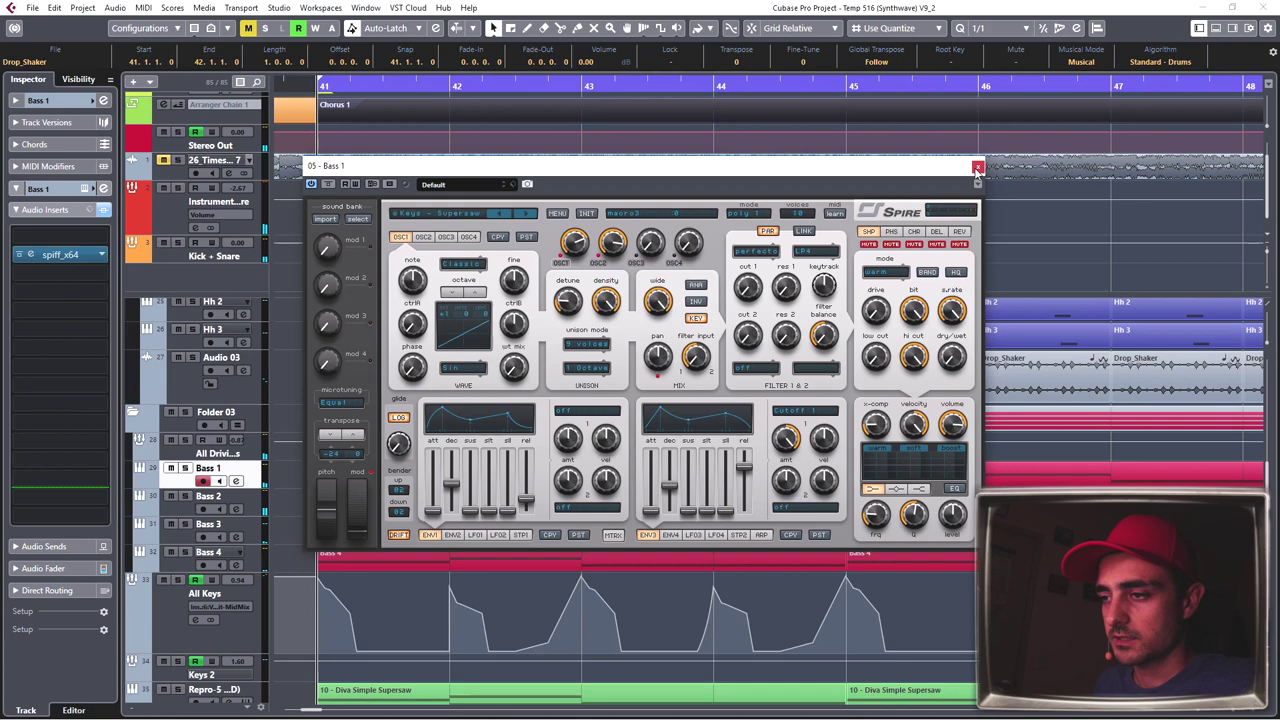
{"action": "left_click", "coordinate": [977, 168]}
{"action": "left_click", "coordinate": [181, 515]}
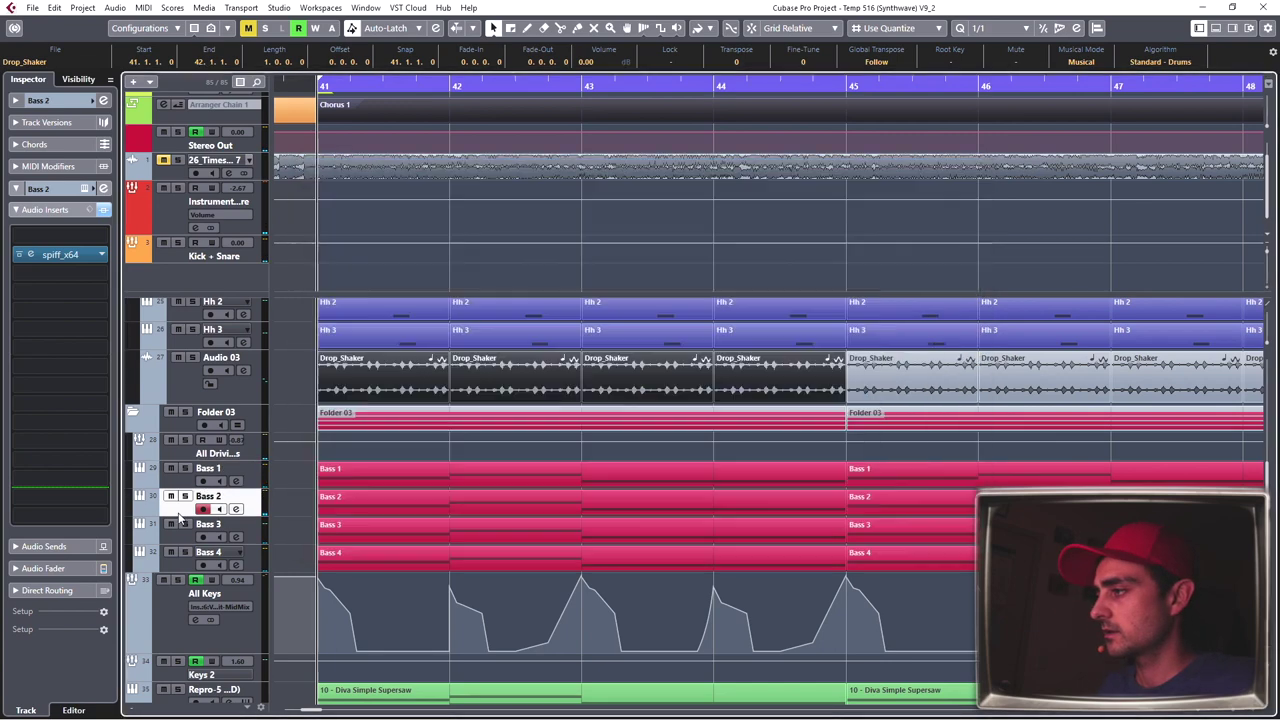
{"action": "key", "text": "Down"}
{"action": "key", "text": "Down"}
{"action": "key", "text": "Up"}
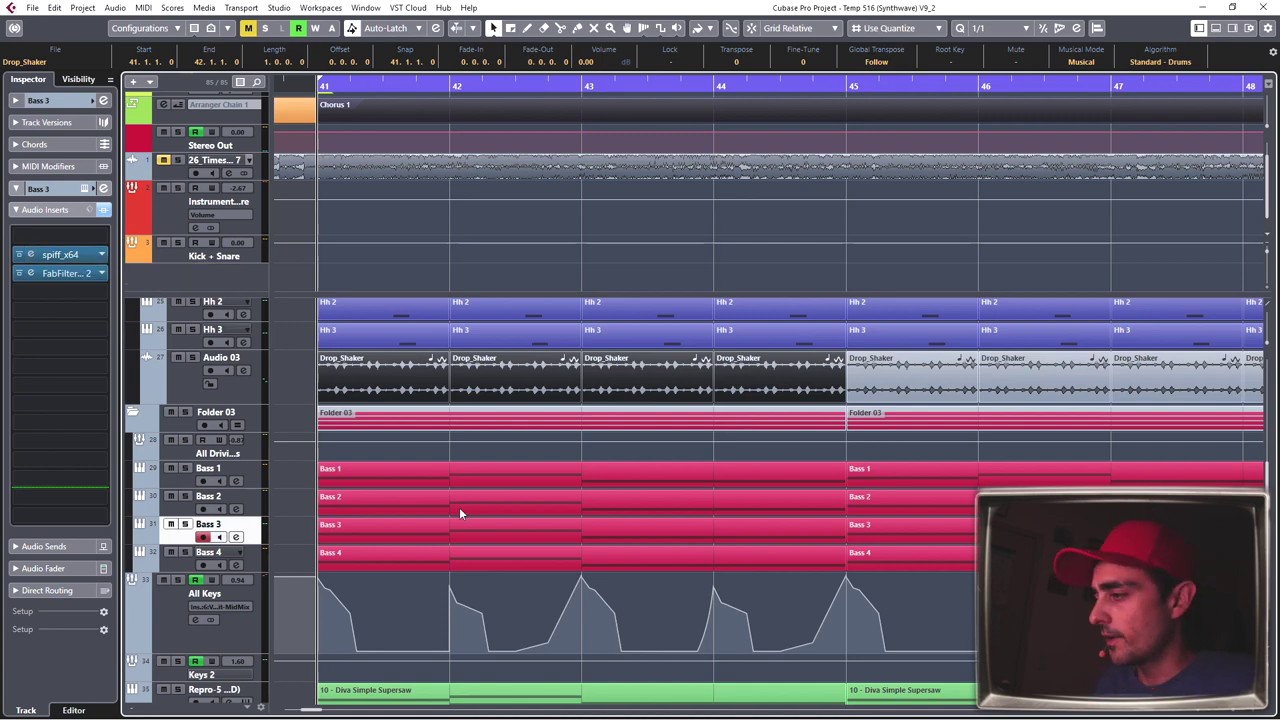
{"action": "scroll", "coordinate": [459, 507], "scroll_direction": "down", "scroll_amount": 3}
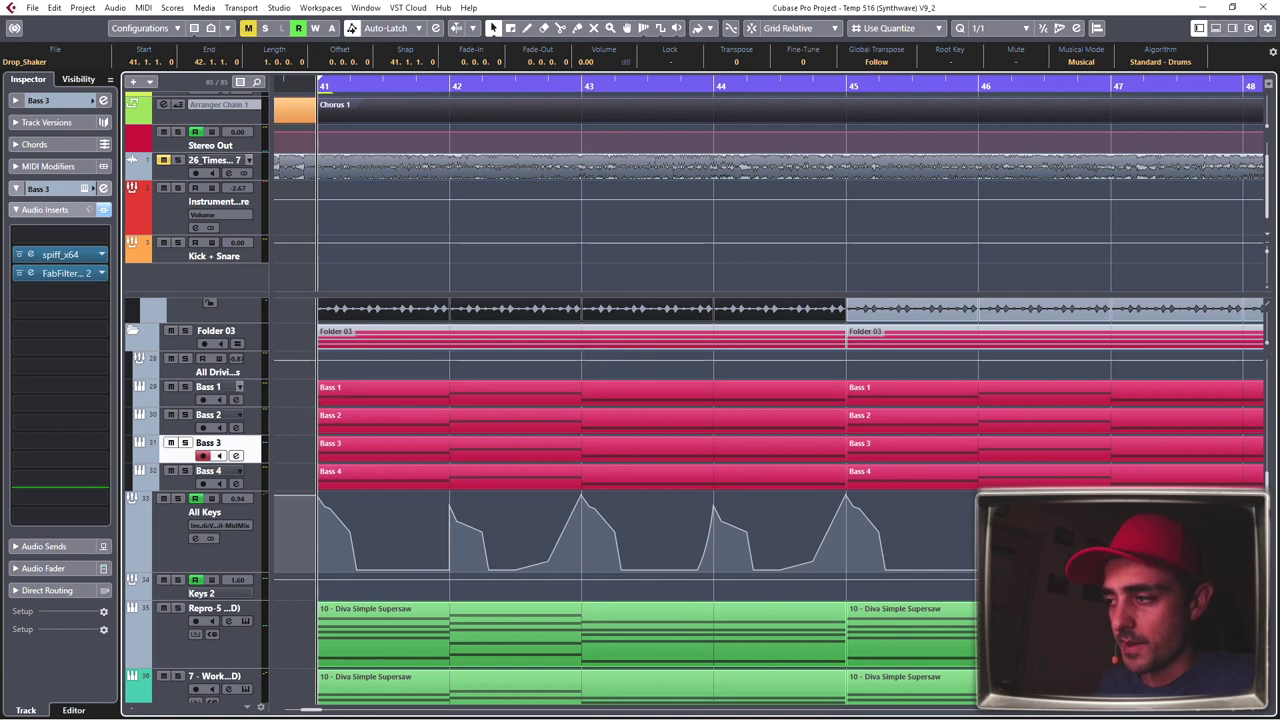
{"action": "scroll", "coordinate": [509, 403], "scroll_direction": "down", "scroll_amount": 3}
Step: Audition All Keys from bar 41, show its automation points, and open its VolumeShaper 4 insert
{"action": "left_click", "coordinate": [169, 462]}
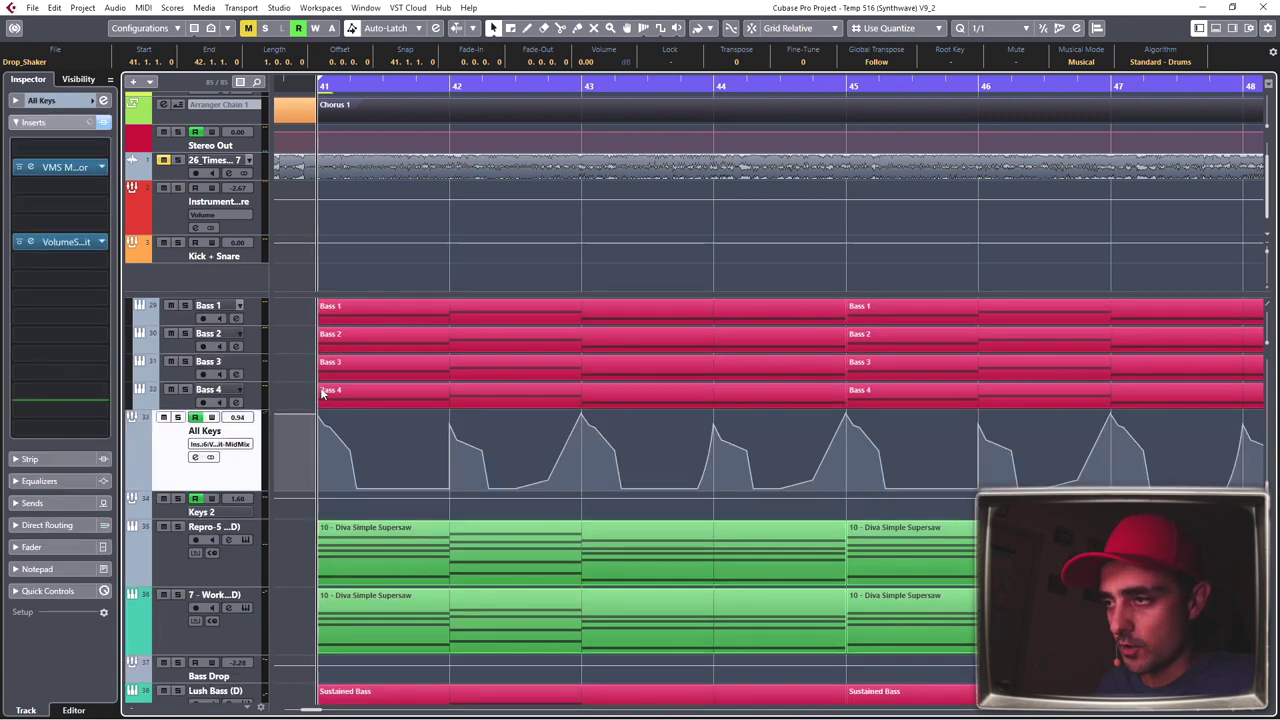
{"action": "scroll", "coordinate": [282, 372], "scroll_direction": "down", "scroll_amount": 3}
{"action": "scroll", "coordinate": [449, 423], "scroll_direction": "down", "scroll_amount": 3}
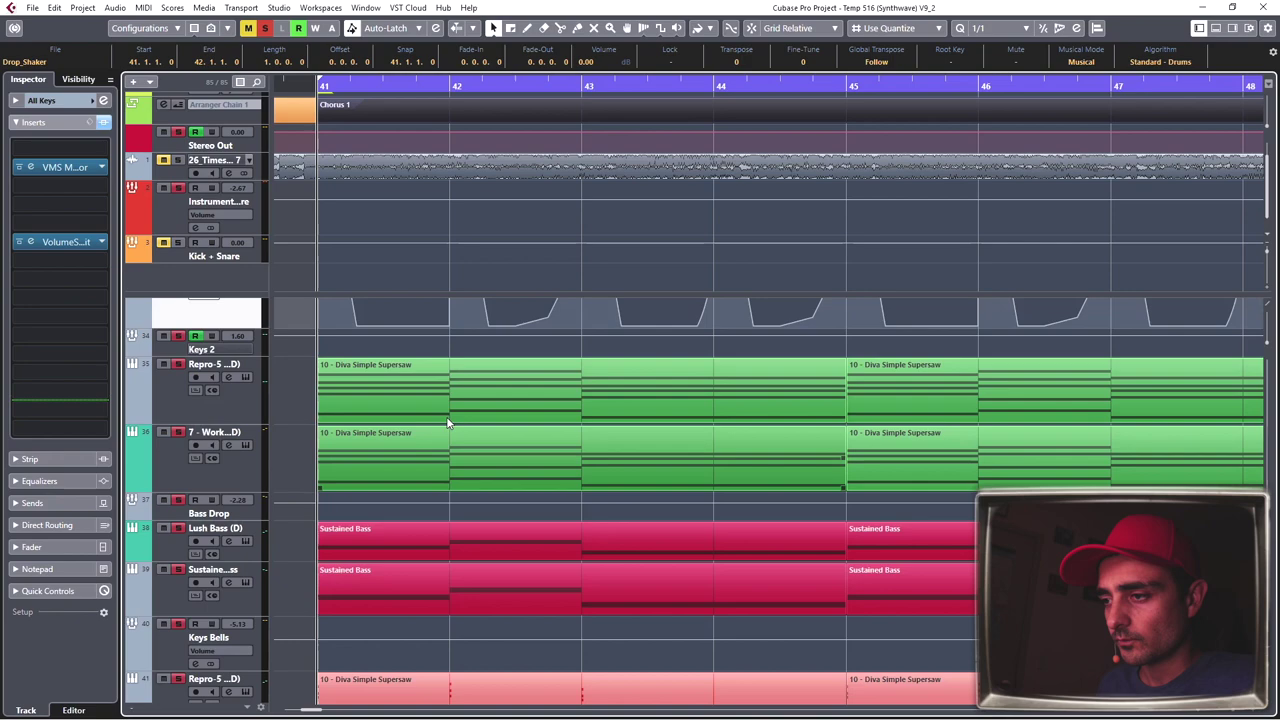
{"action": "key", "text": "space"}
{"action": "scroll", "coordinate": [463, 409], "scroll_direction": "down", "scroll_amount": 3}
{"action": "scroll", "coordinate": [532, 424], "scroll_direction": "up", "scroll_amount": 2}
{"action": "key", "text": "g"}
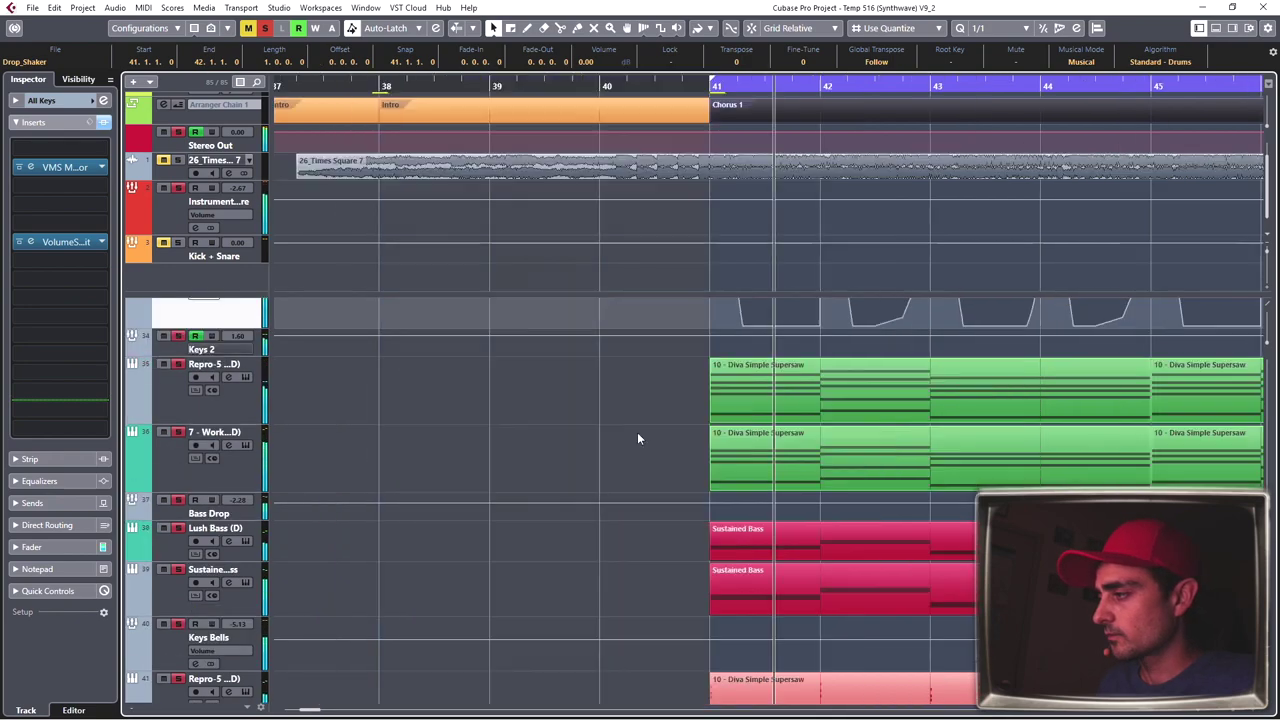
{"action": "scroll", "coordinate": [637, 432], "scroll_direction": "right", "scroll_amount": 3}
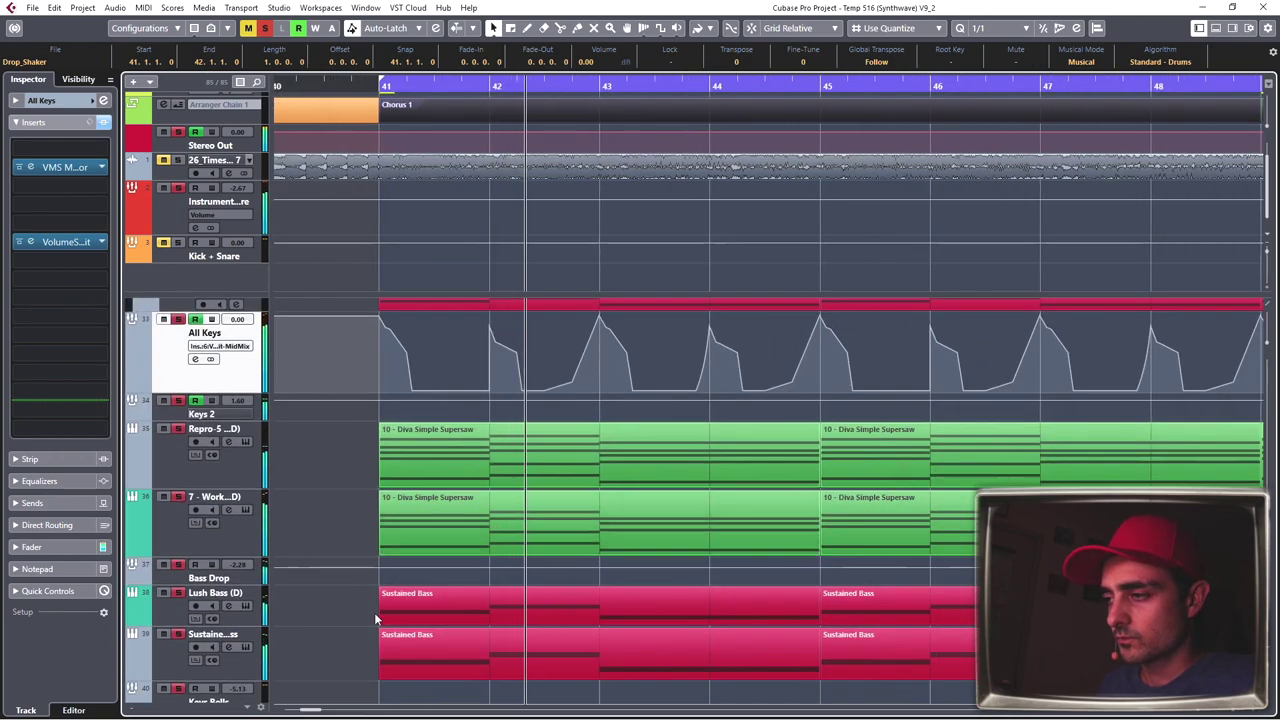
{"action": "key", "text": "space"}
{"action": "left_click", "coordinate": [388, 354]}
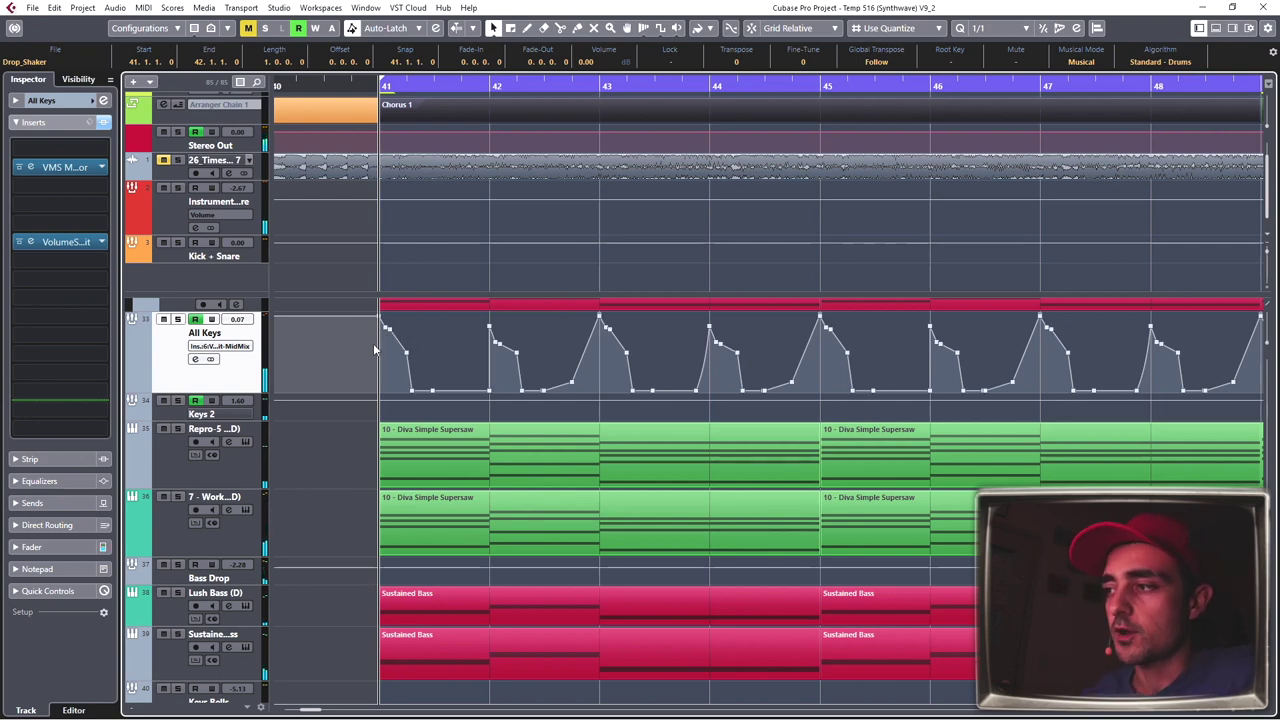
{"action": "left_click", "coordinate": [65, 242]}
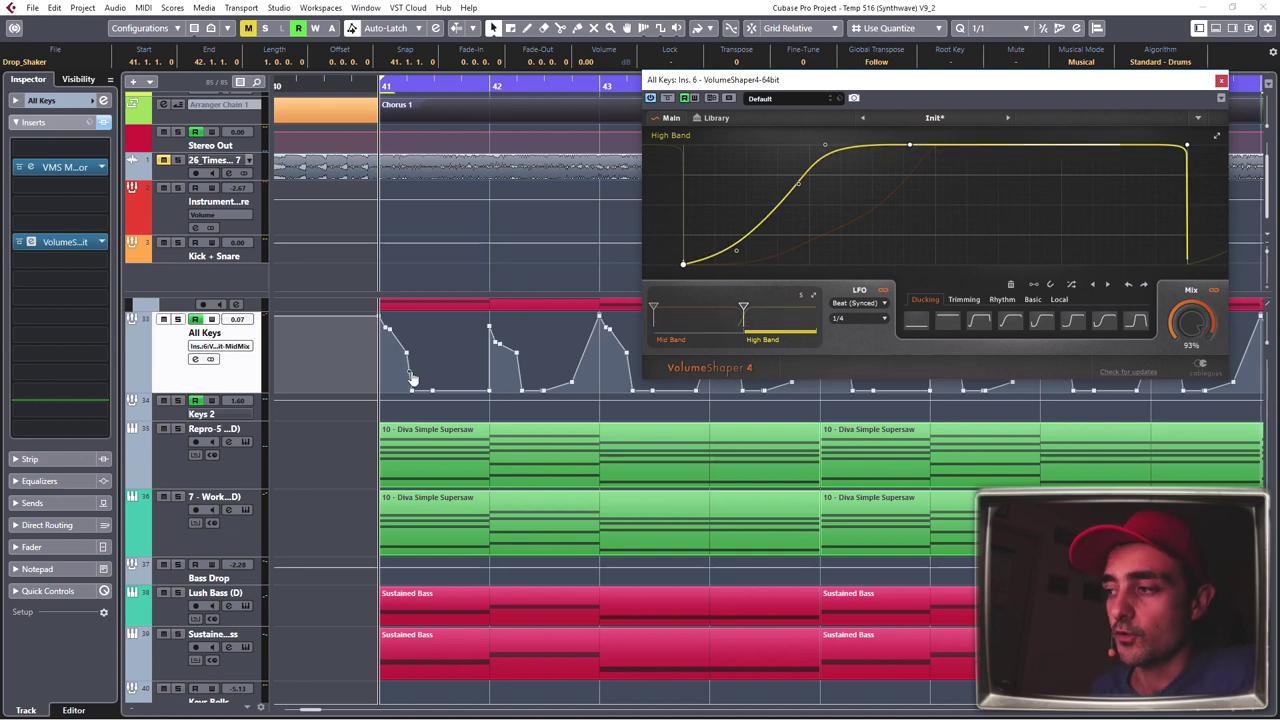
Step: Play the All Keys mix automation and move the VolumeShaper 4 window aside to close it
{"action": "left_click", "coordinate": [398, 341]}
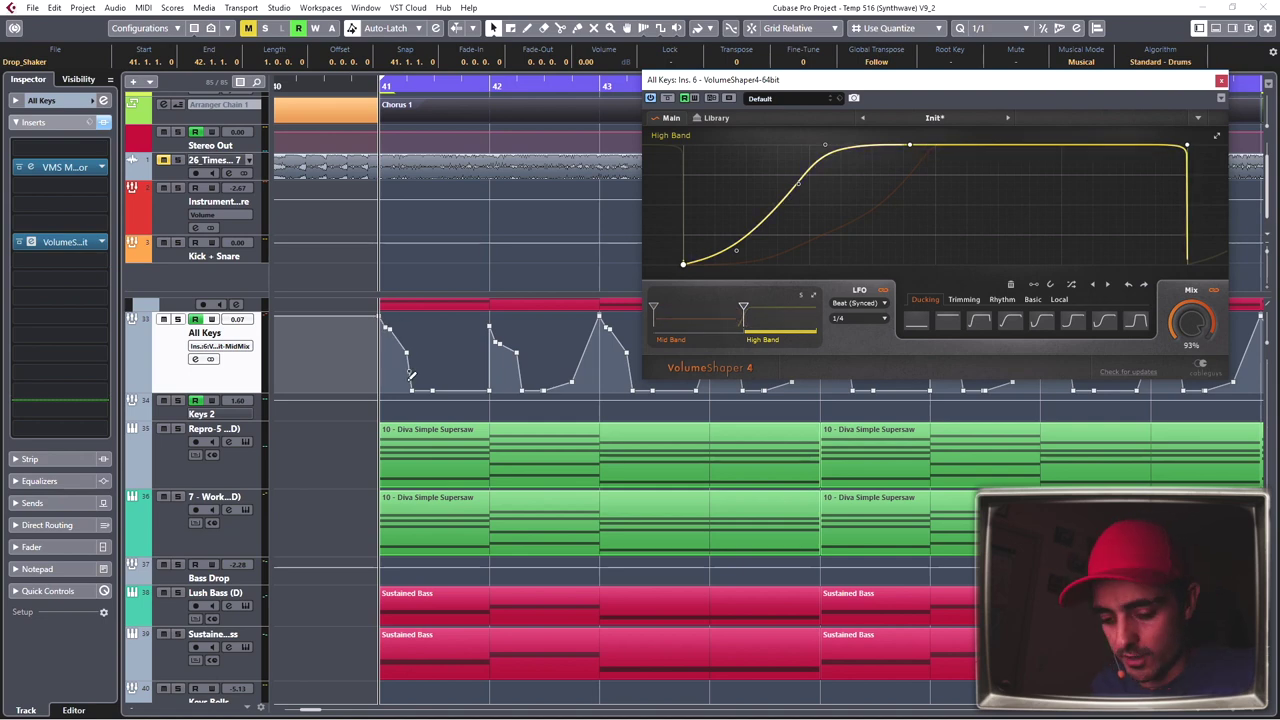
{"action": "key", "text": "space"}
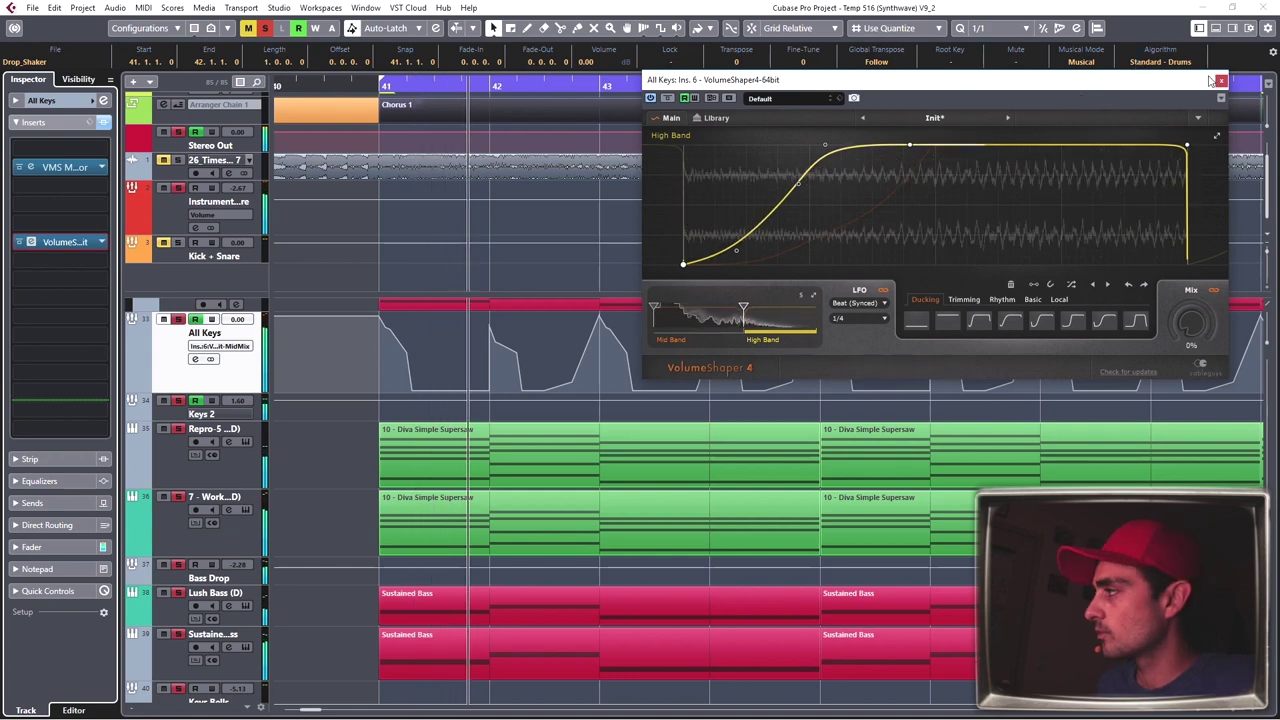
{"action": "left_click_drag", "start_coordinate": [1208, 80], "coordinate": [896, 80]}
Step: Close VolumeShaper, stop playback, select the Repro-5 track and its first part, and check its Spire synth
{"action": "left_click", "coordinate": [907, 80]}
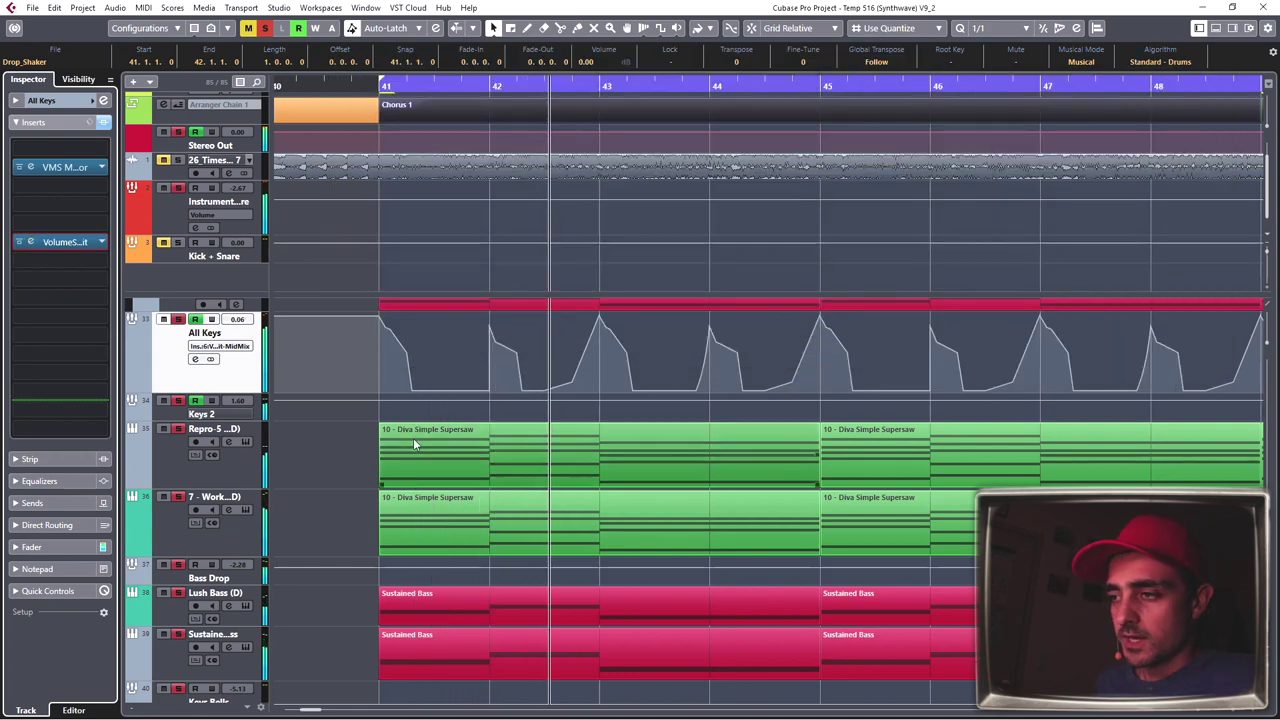
{"action": "key", "text": "space"}
{"action": "left_click", "coordinate": [210, 477]}
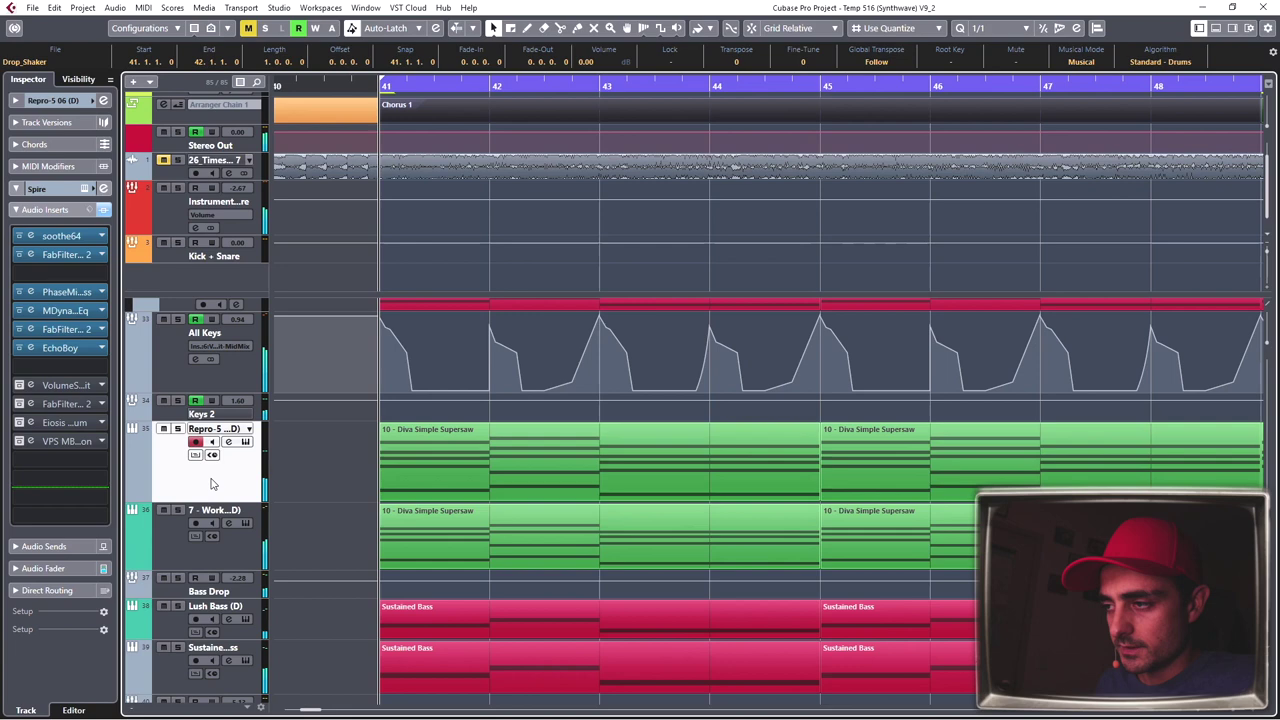
{"action": "left_click", "coordinate": [658, 456]}
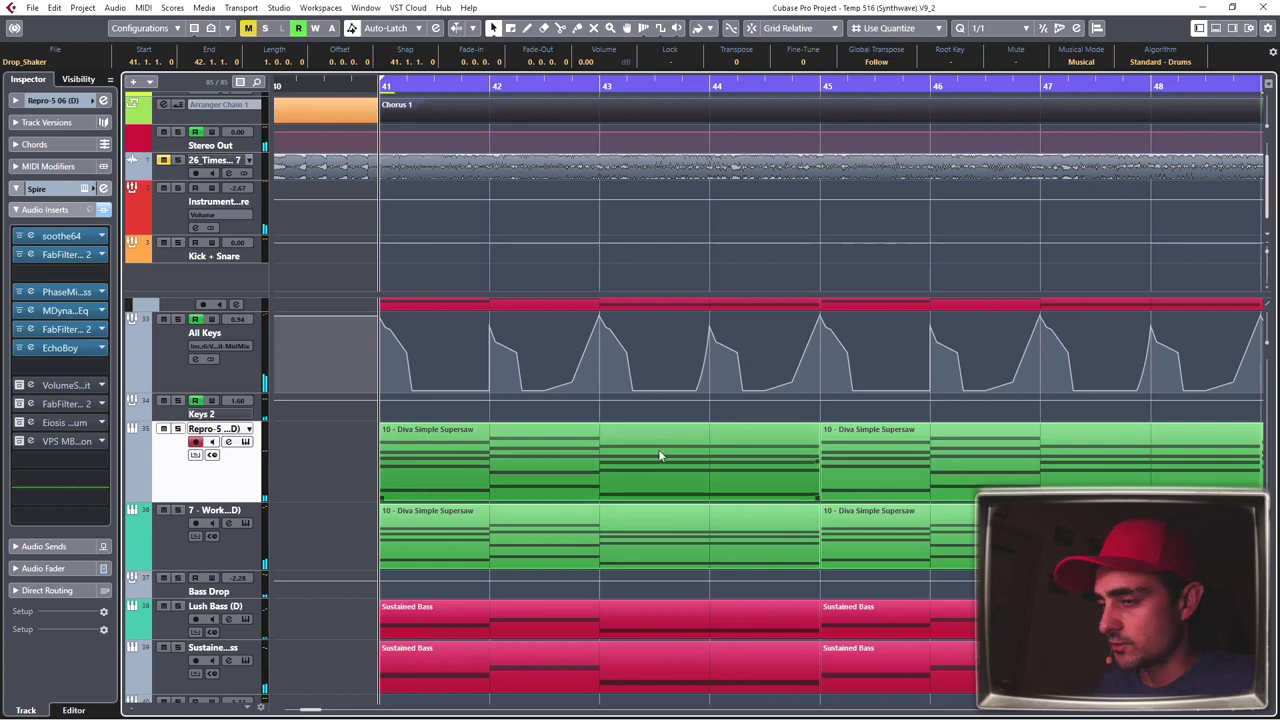
{"action": "left_click", "coordinate": [228, 473]}
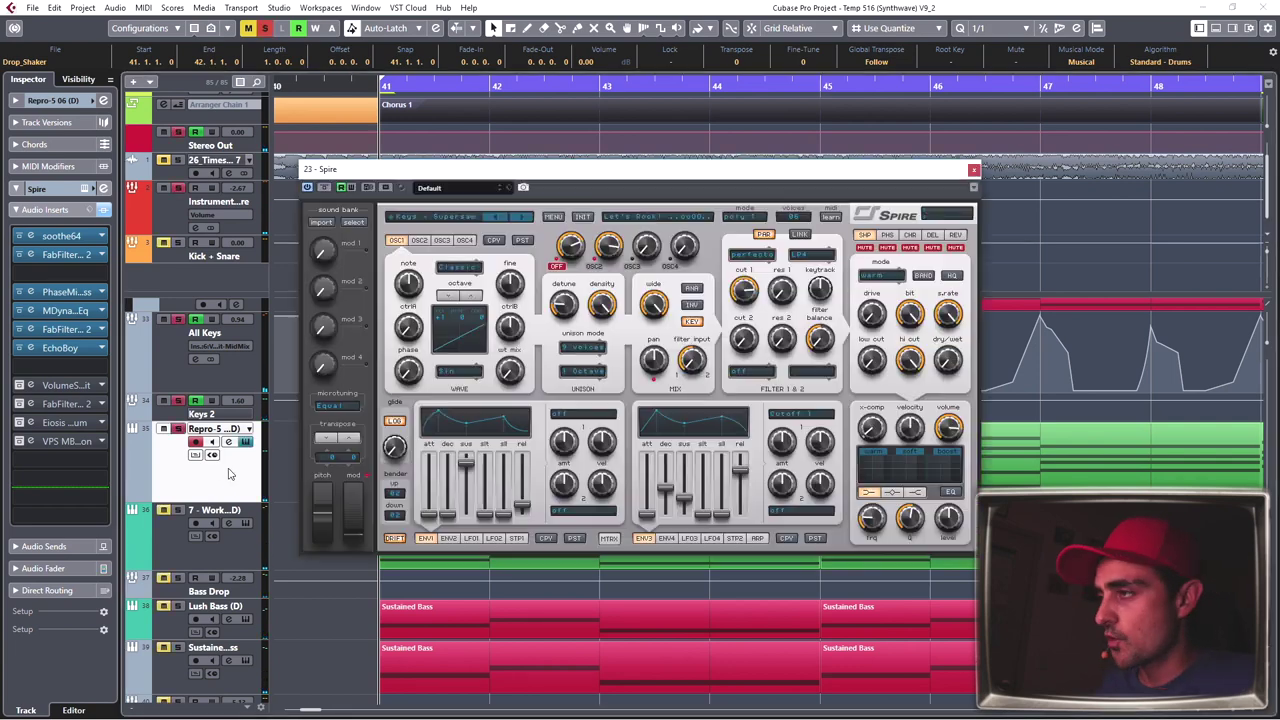
{"action": "left_click", "coordinate": [974, 171]}
Step: Show the Repro-5 automation lanes and the points of the Spire flt1_cut filter curve
{"action": "left_click", "coordinate": [132, 497]}
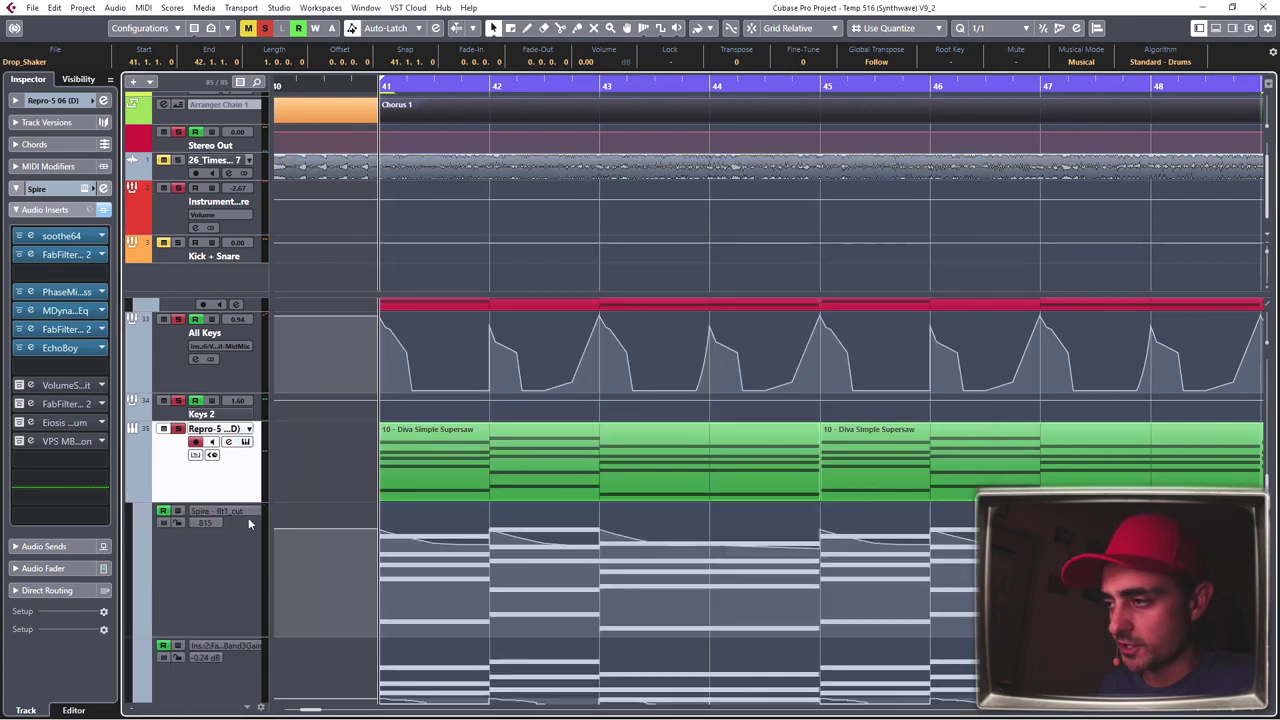
{"action": "scroll", "coordinate": [373, 414], "scroll_direction": "down", "scroll_amount": 2}
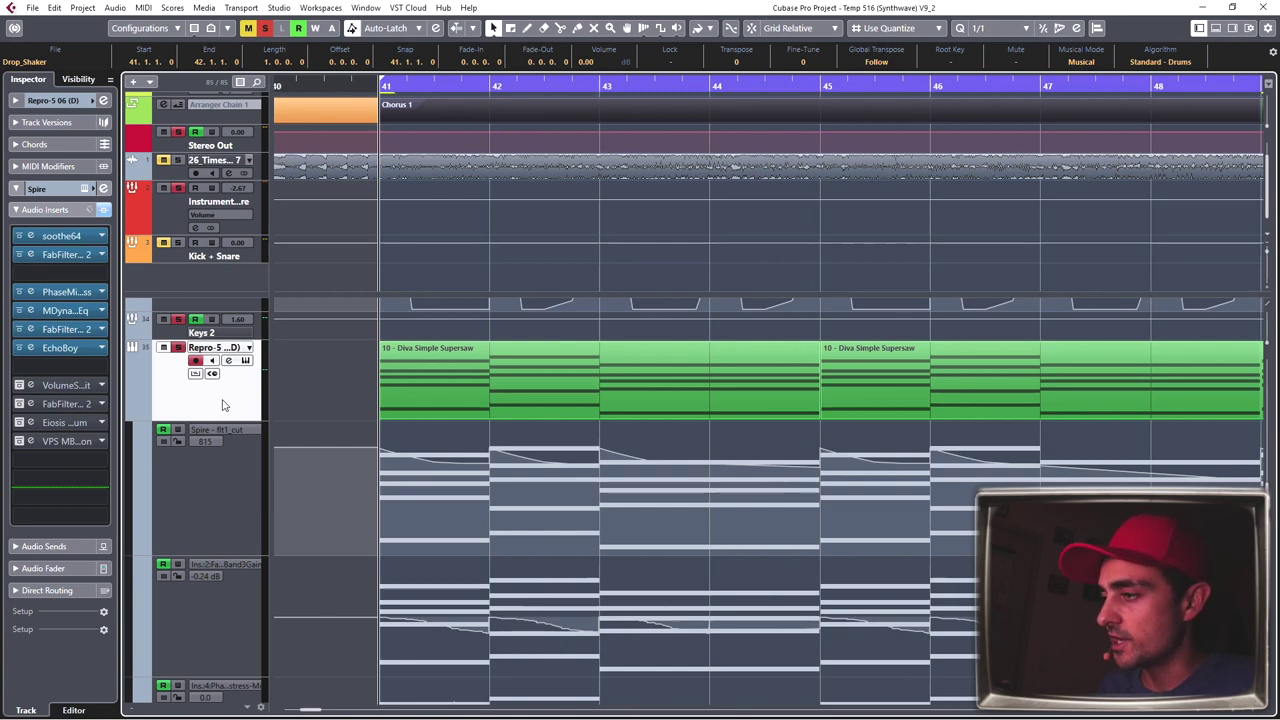
{"action": "left_click", "coordinate": [495, 369]}
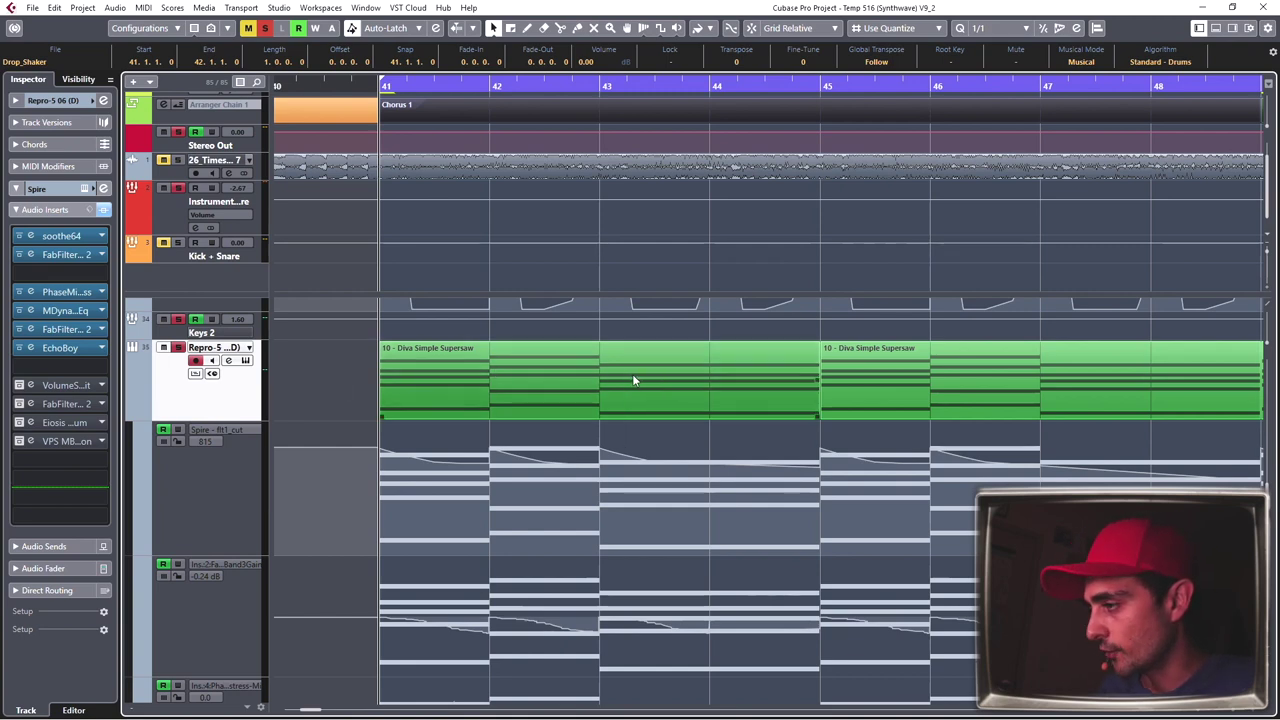
{"action": "left_click", "coordinate": [371, 452]}
{"action": "scroll", "coordinate": [410, 453], "scroll_direction": "down", "scroll_amount": 2}
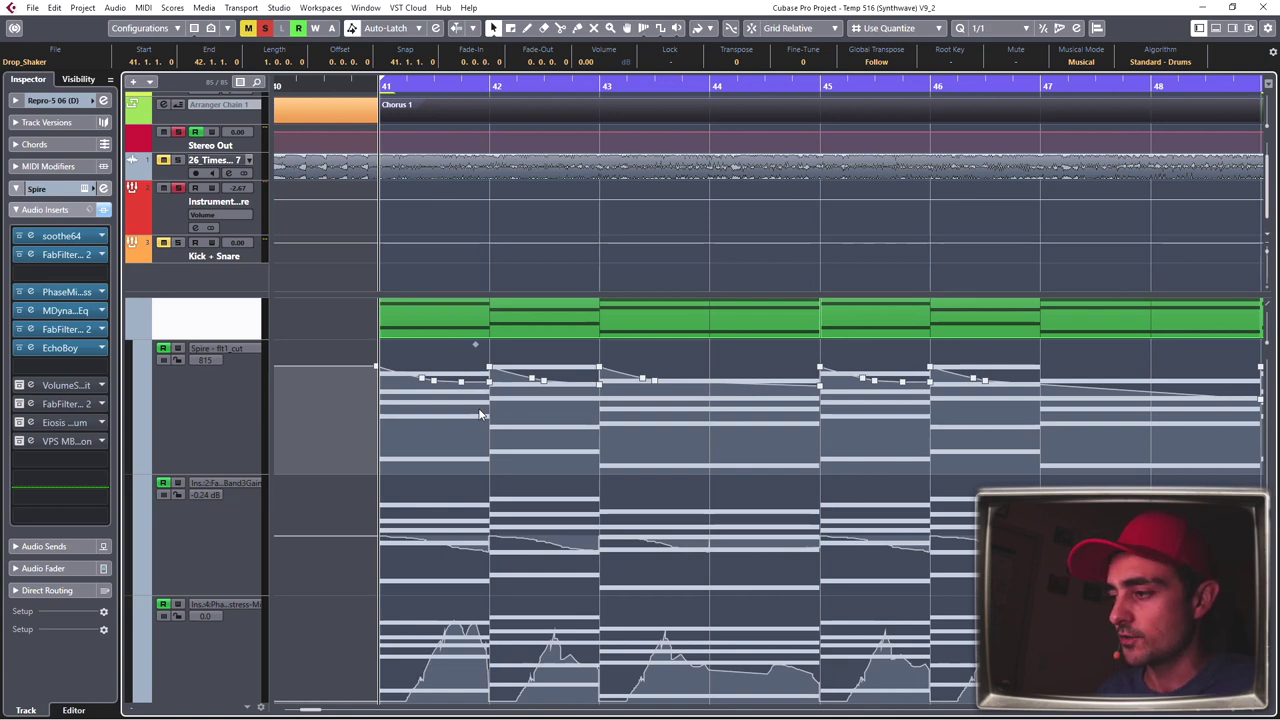
Step: Play the chorus with the Repro-5 track's FabFilter Pro-Q 2 EQ open, then close it
{"action": "scroll", "coordinate": [484, 400], "scroll_direction": "down", "scroll_amount": 2}
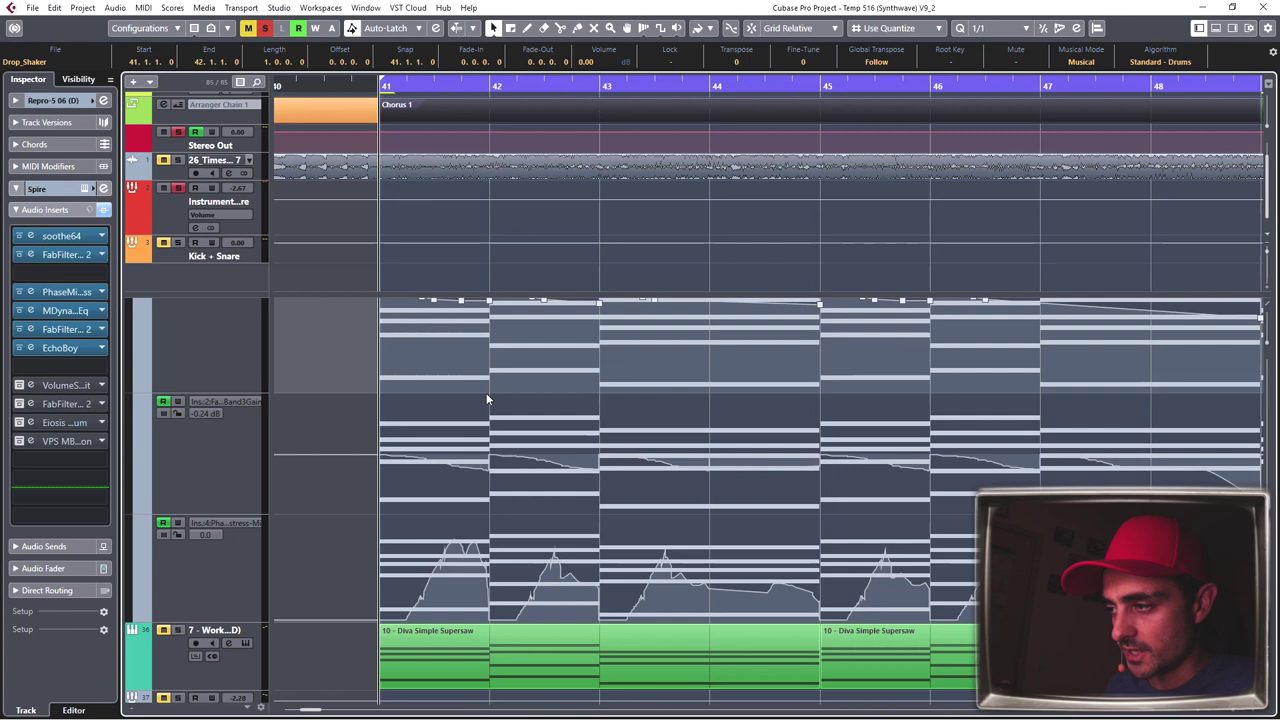
{"action": "scroll", "coordinate": [448, 468], "scroll_direction": "up", "scroll_amount": 2}
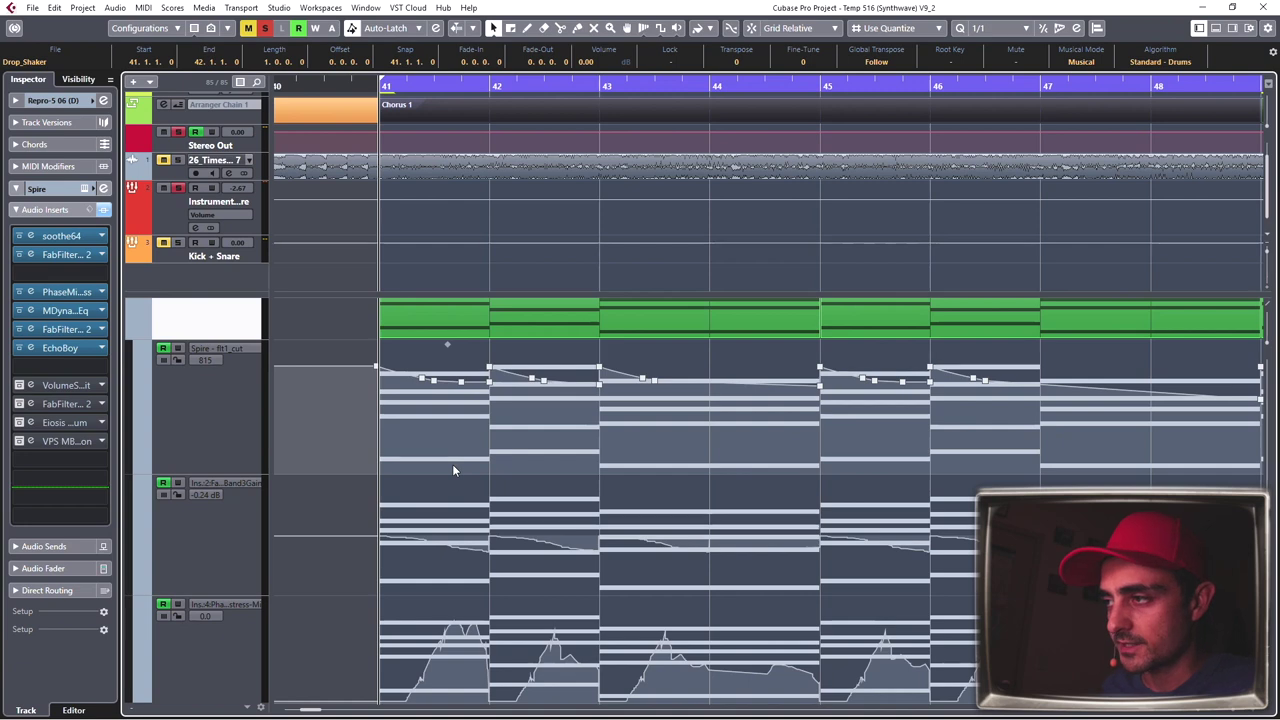
{"action": "scroll", "coordinate": [452, 466], "scroll_direction": "up", "scroll_amount": 2}
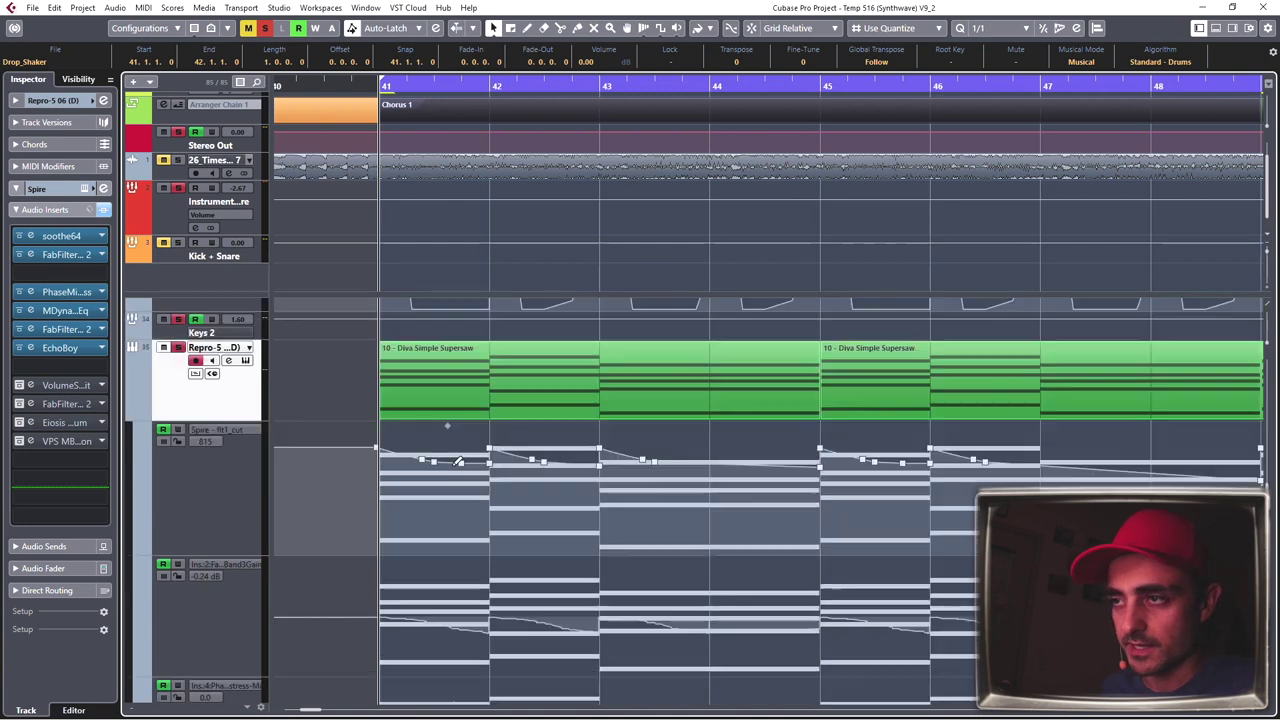
{"action": "double_click", "coordinate": [73, 256]}
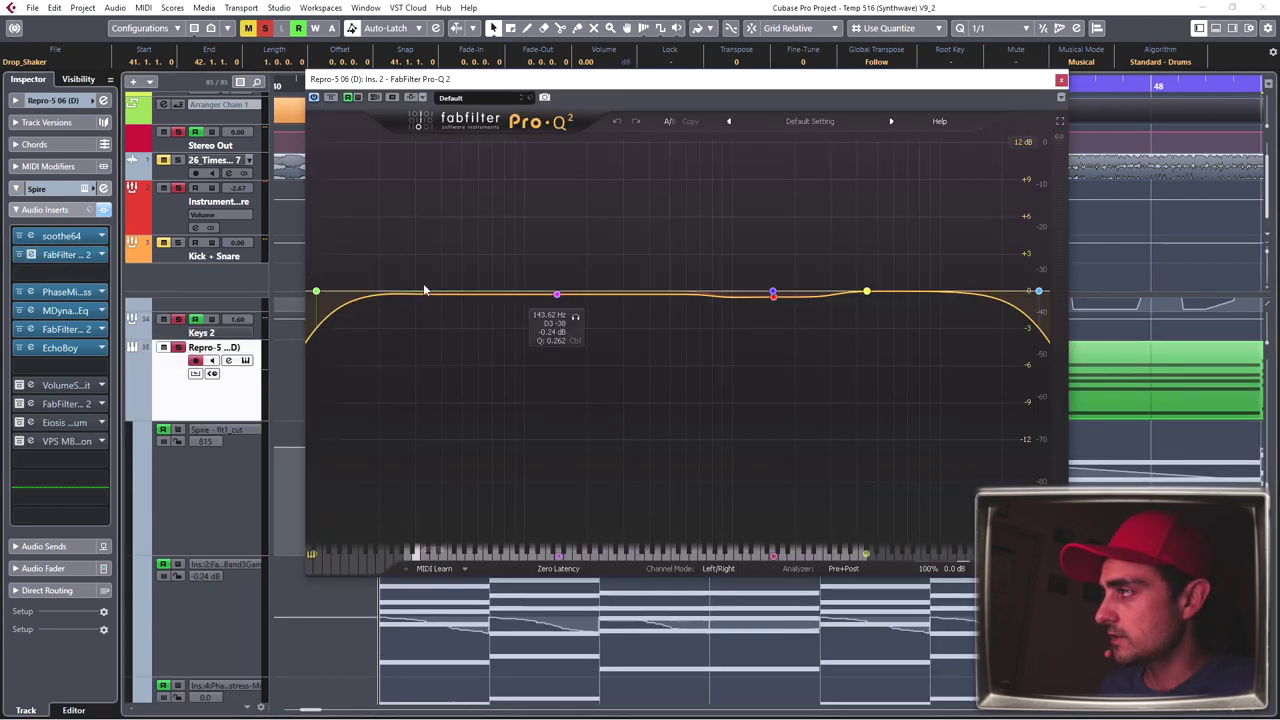
{"action": "left_click_drag", "start_coordinate": [726, 91], "coordinate": [538, 38]}
{"action": "key", "text": "space"}
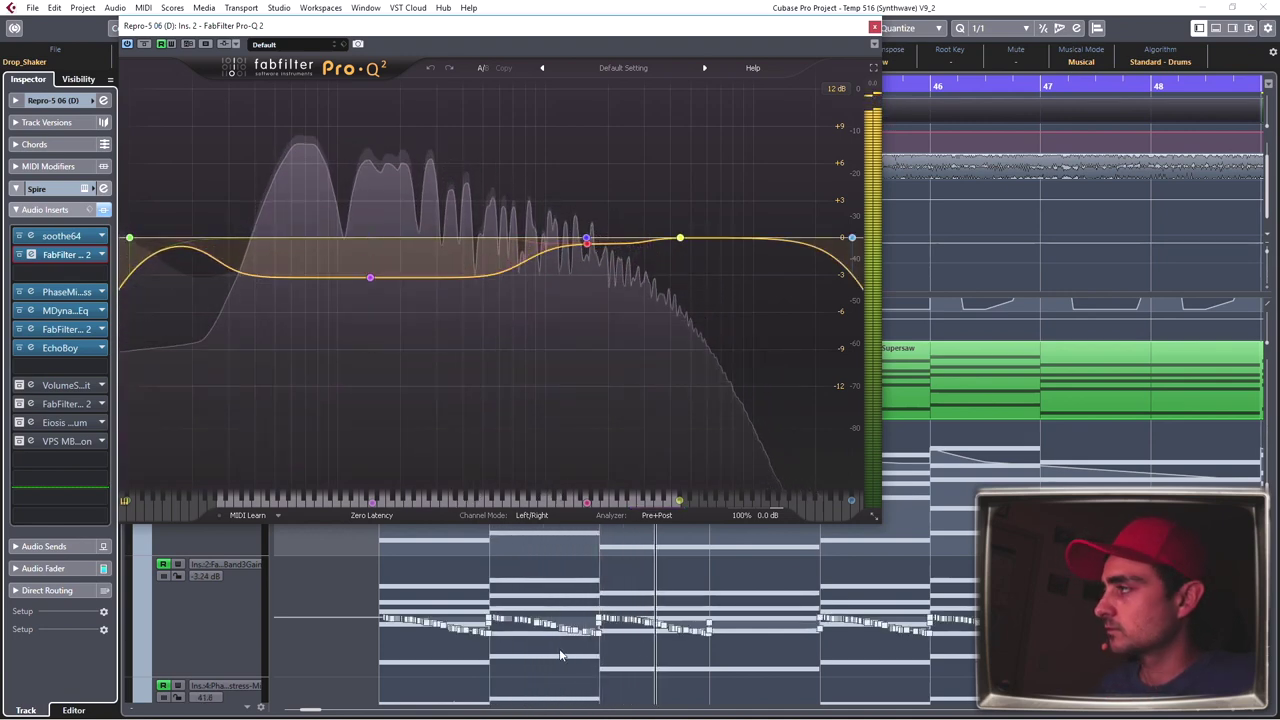
{"action": "left_click", "coordinate": [875, 27]}
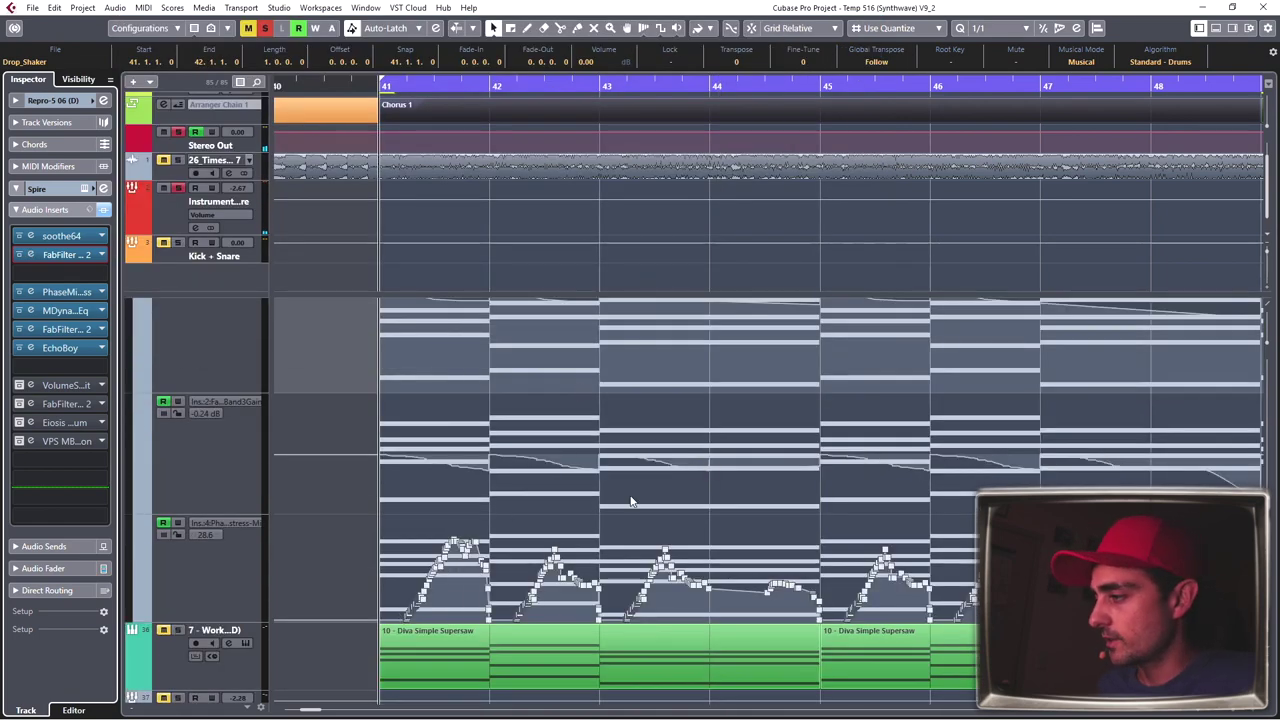
Step: Scroll through the arrangement to inspect the FabFilter Band3 Gain and Ins:4 automation curves
{"action": "scroll", "coordinate": [631, 502], "scroll_direction": "right", "scroll_amount": 5}
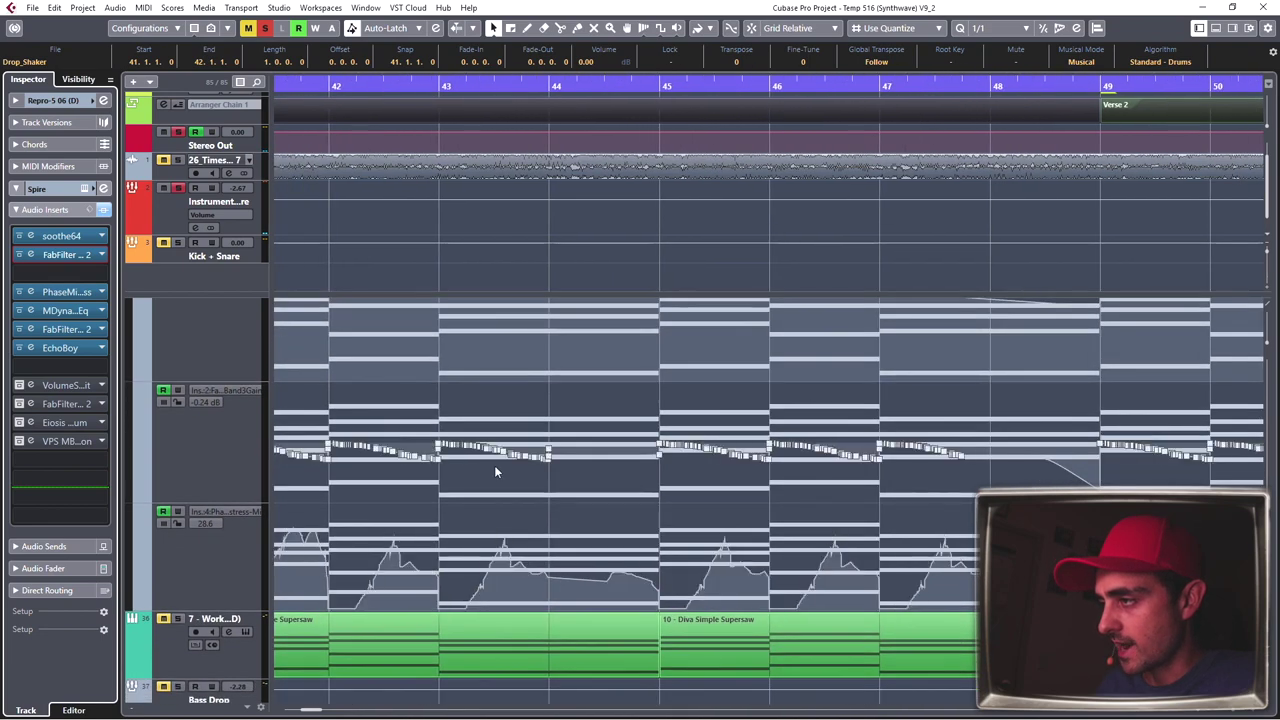
{"action": "scroll", "coordinate": [494, 465], "scroll_direction": "down", "scroll_amount": 5}
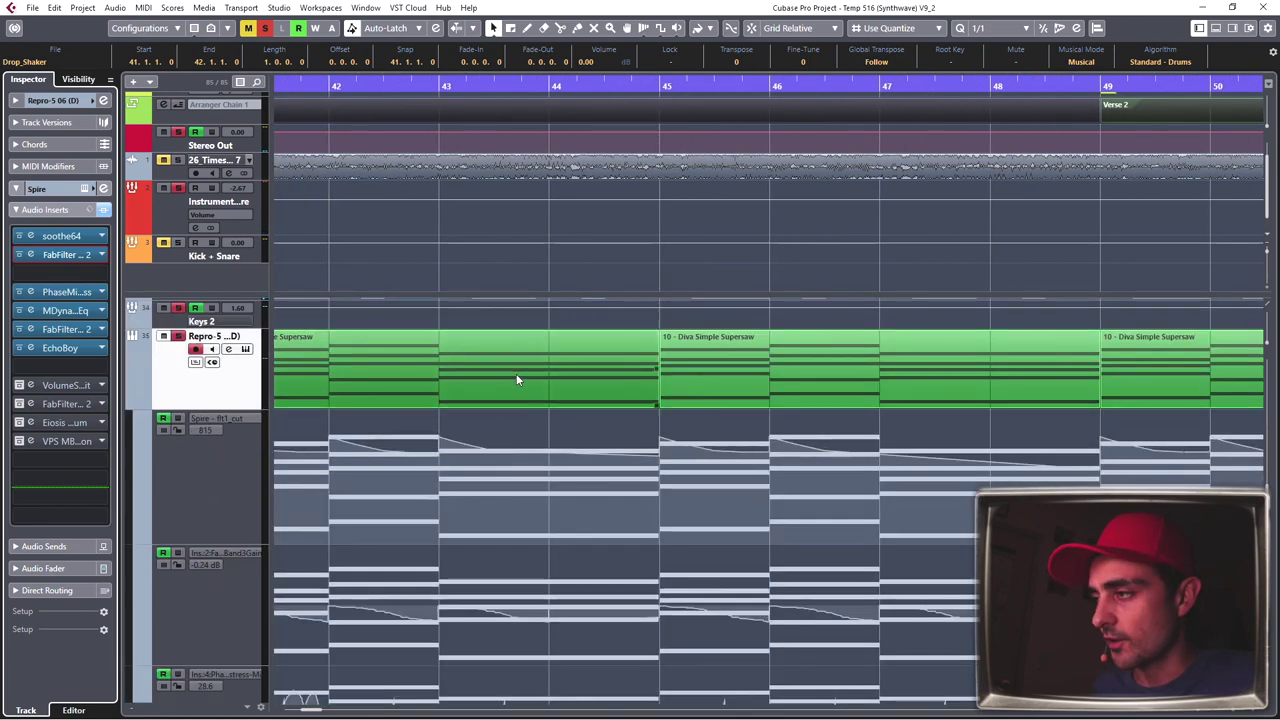
{"action": "scroll", "coordinate": [516, 378], "scroll_direction": "down", "scroll_amount": 2}
{"action": "scroll", "coordinate": [518, 365], "scroll_direction": "up", "scroll_amount": 2}
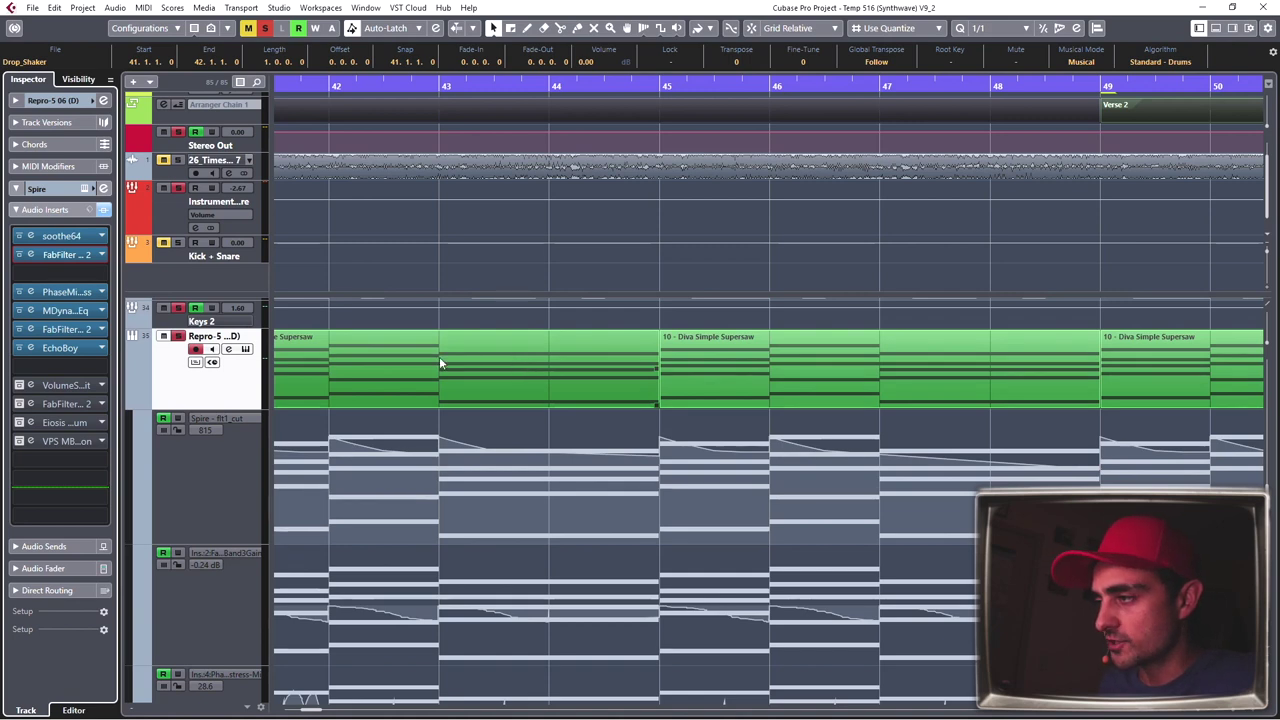
{"action": "scroll", "coordinate": [527, 398], "scroll_direction": "down", "scroll_amount": 3}
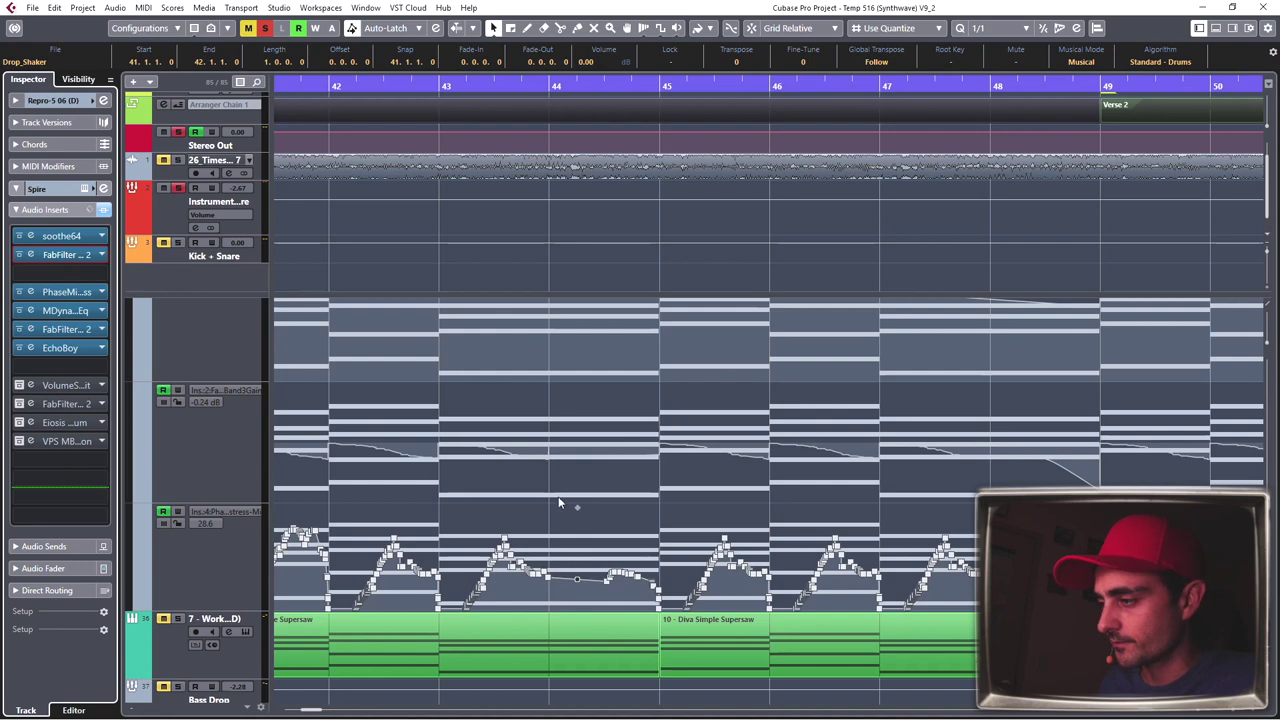
{"action": "scroll", "coordinate": [620, 510], "scroll_direction": "left", "scroll_amount": 3}
{"action": "scroll", "coordinate": [203, 380], "scroll_direction": "up", "scroll_amount": 3}
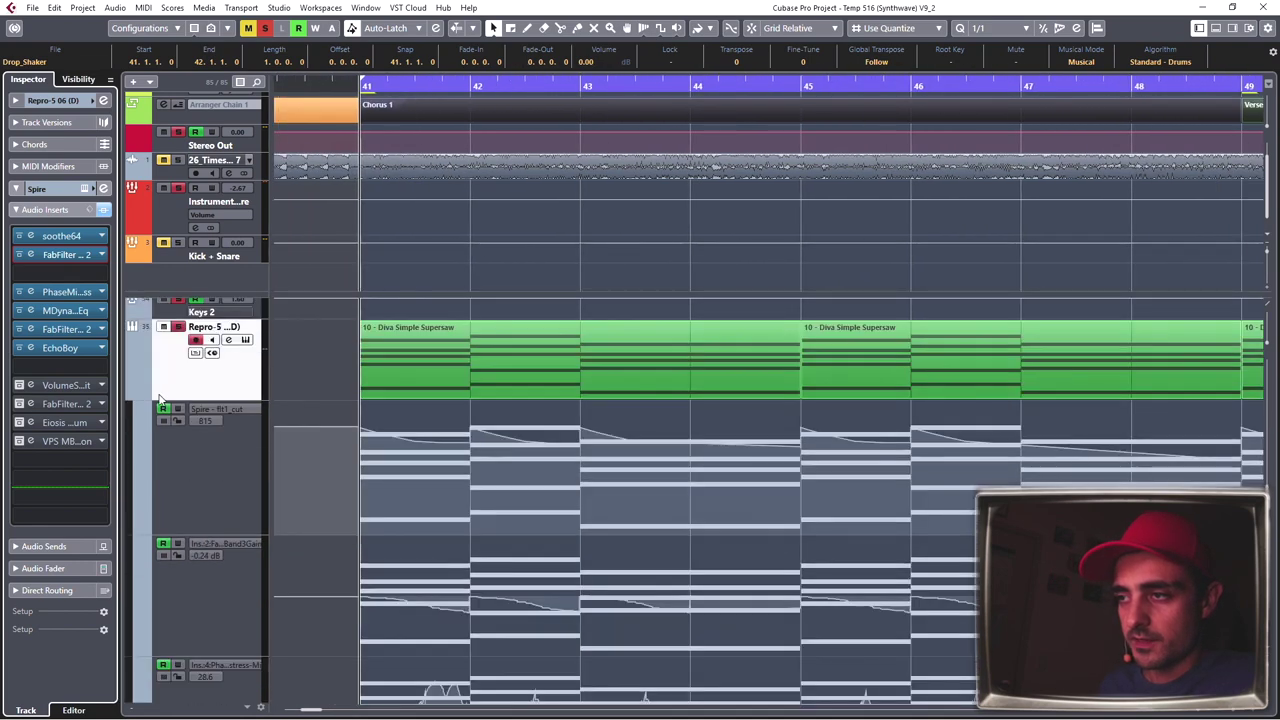
Step: Collapse the Repro-5 automation and briefly inspect the next supersaw track's LuSH-101 synth
{"action": "left_click", "coordinate": [130, 395]}
{"action": "left_click", "coordinate": [150, 431]}
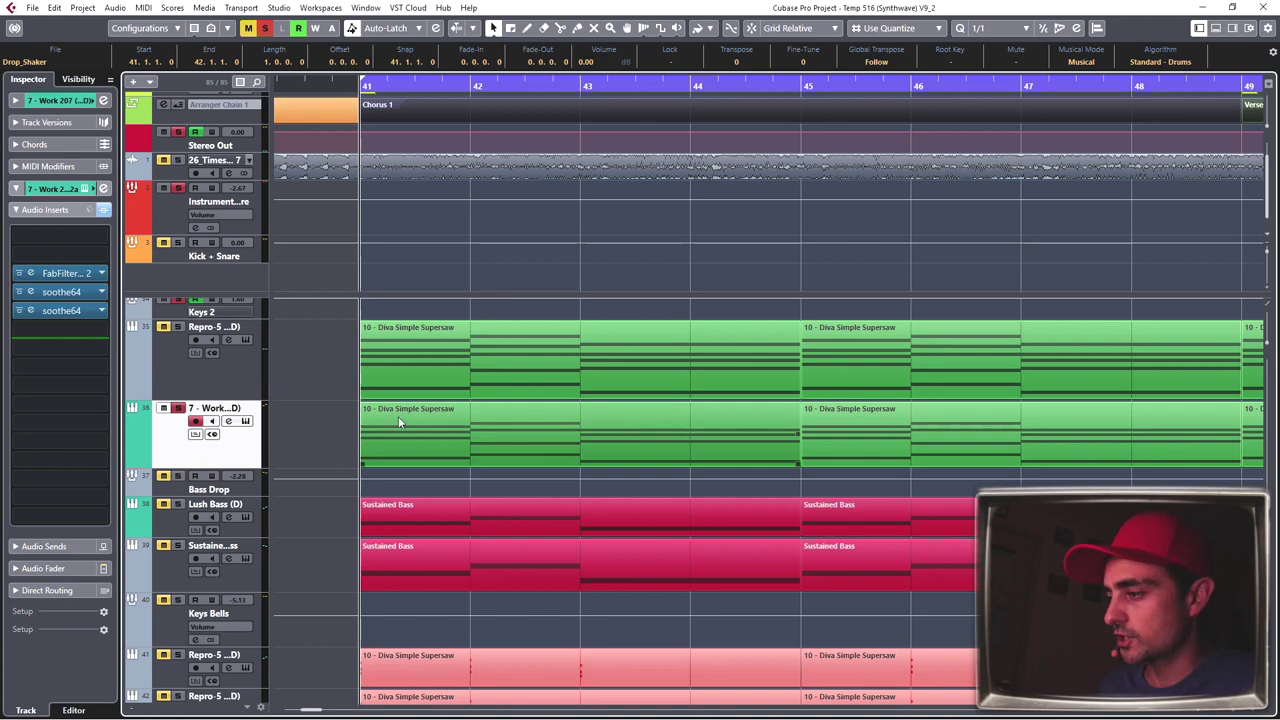
{"action": "key", "text": "ctrl+e"}
{"action": "left_click_drag", "start_coordinate": [508, 545], "coordinate": [500, 207]}
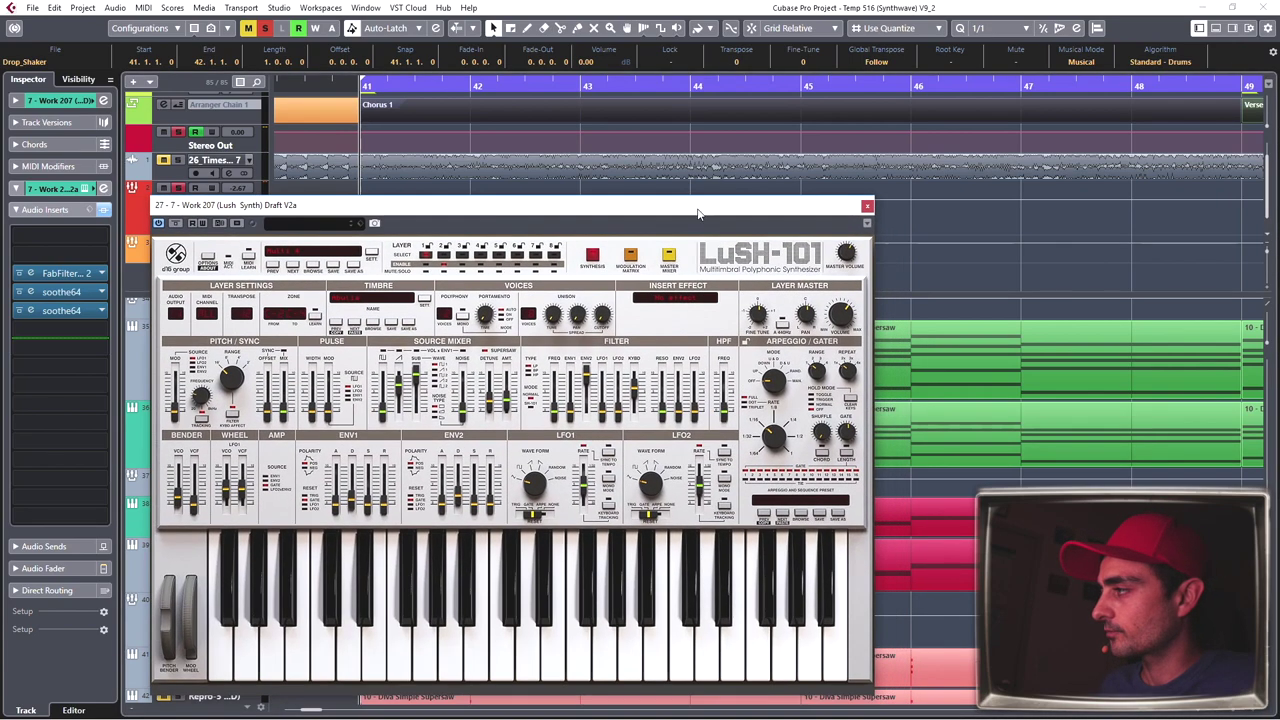
{"action": "left_click", "coordinate": [867, 207]}
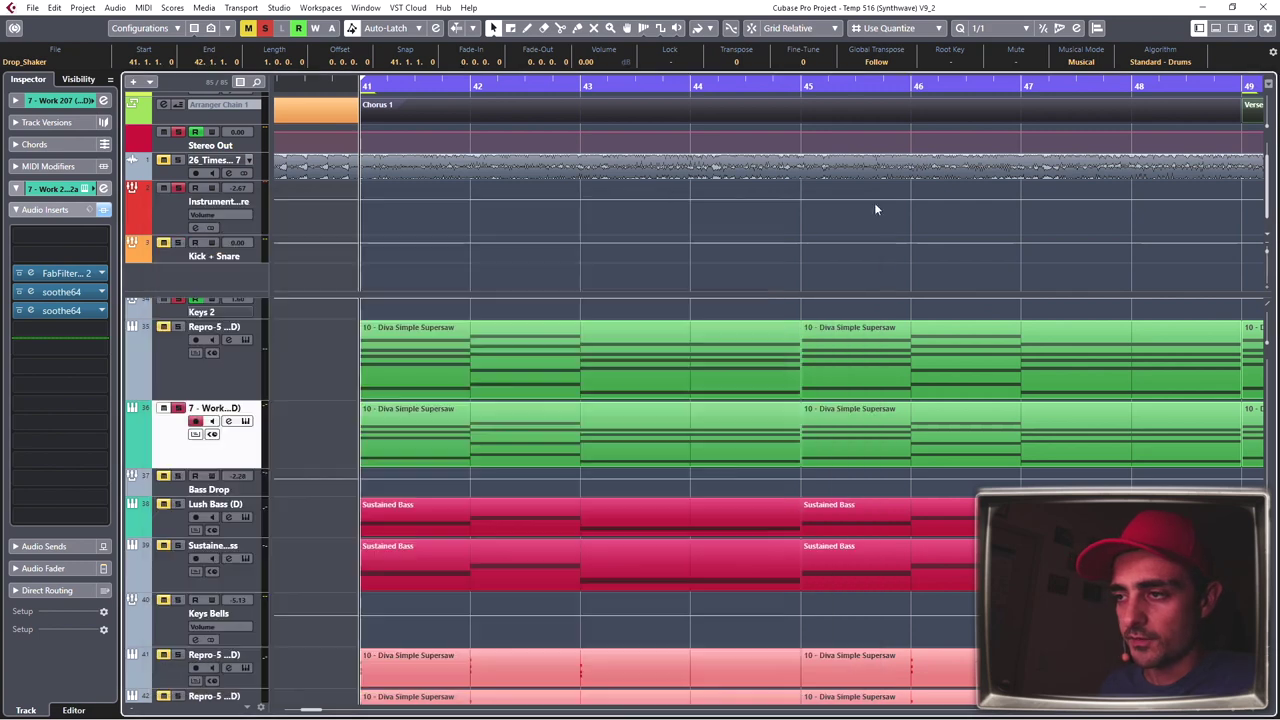
Step: Show and enlarge the LuSH-101 Frequency automation lane, then hide it and select the first Diva Simple Supersaw part
{"action": "left_click", "coordinate": [131, 465]}
{"action": "left_click", "coordinate": [250, 432]}
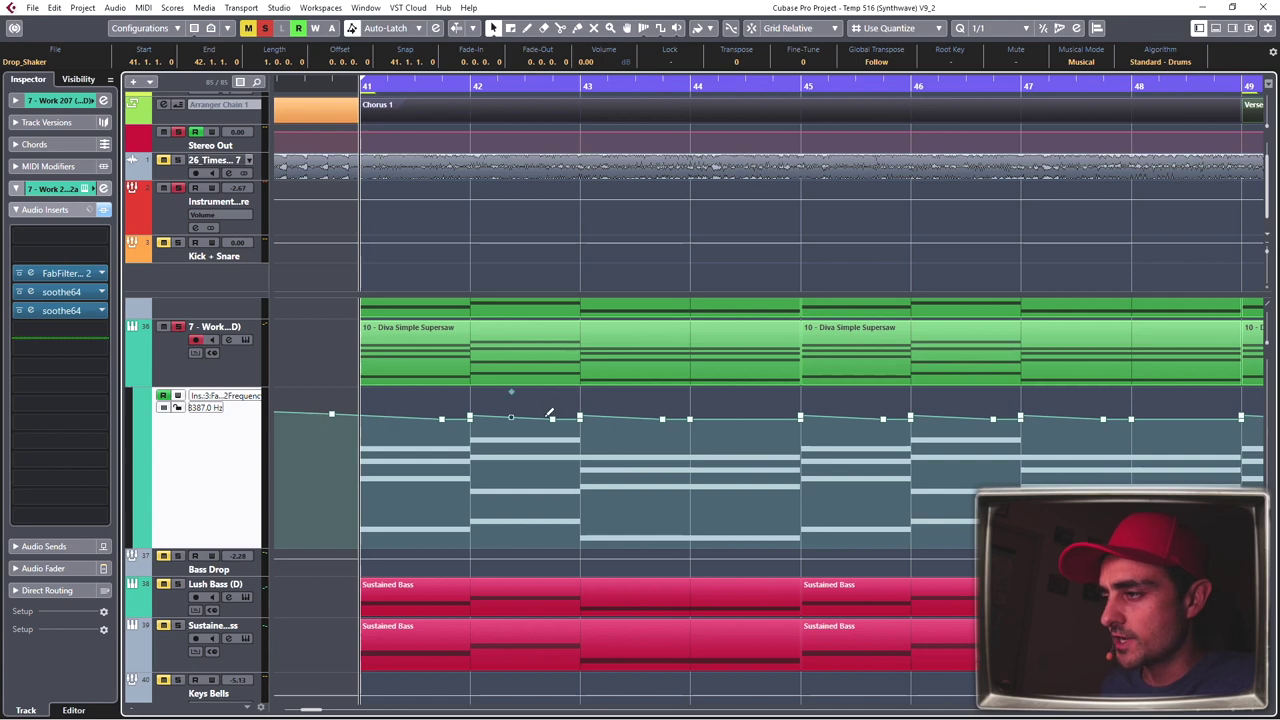
{"action": "left_click", "coordinate": [172, 349]}
{"action": "left_click", "coordinate": [135, 379]}
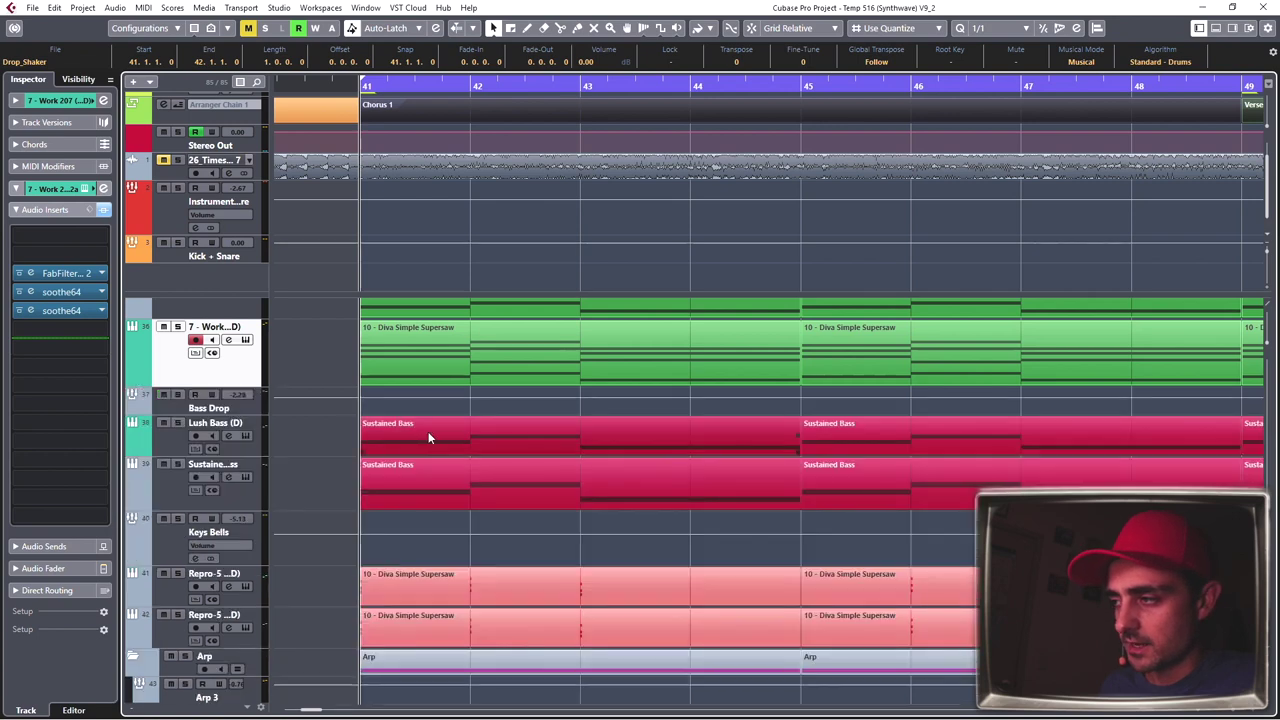
{"action": "scroll", "coordinate": [602, 465], "scroll_direction": "up", "scroll_amount": 1}
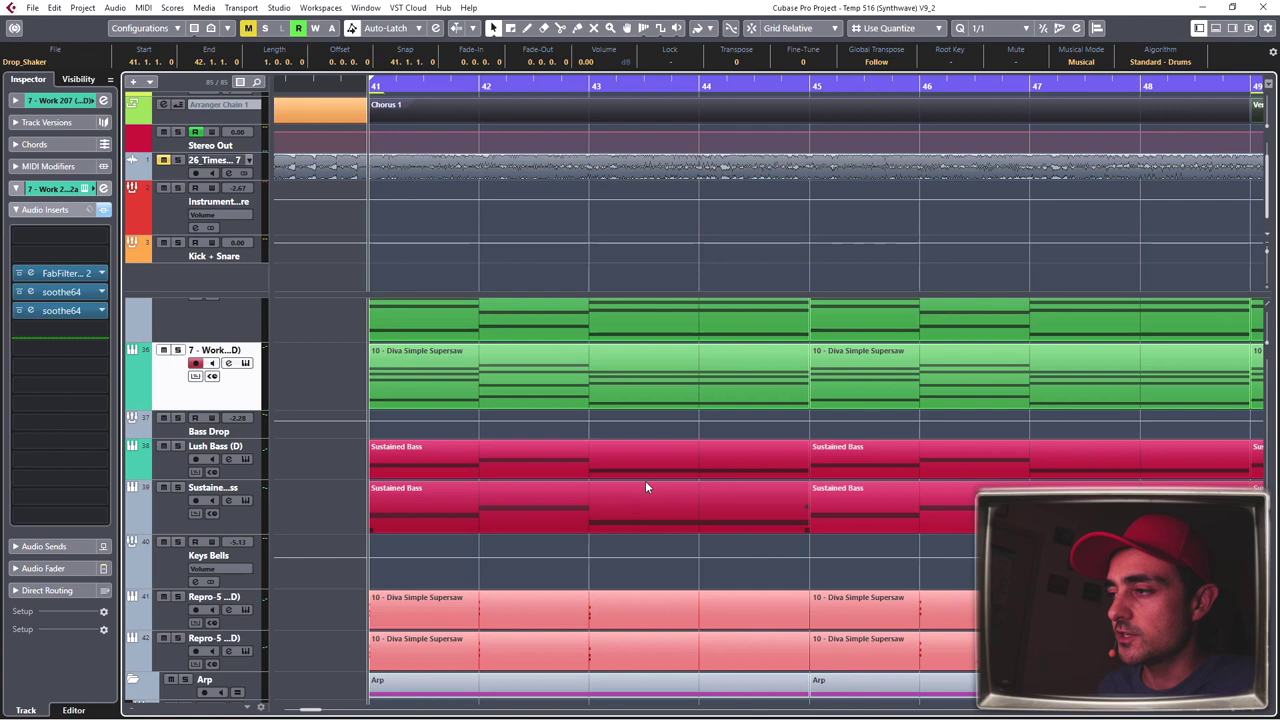
{"action": "scroll", "coordinate": [420, 304], "scroll_direction": "up", "scroll_amount": 6}
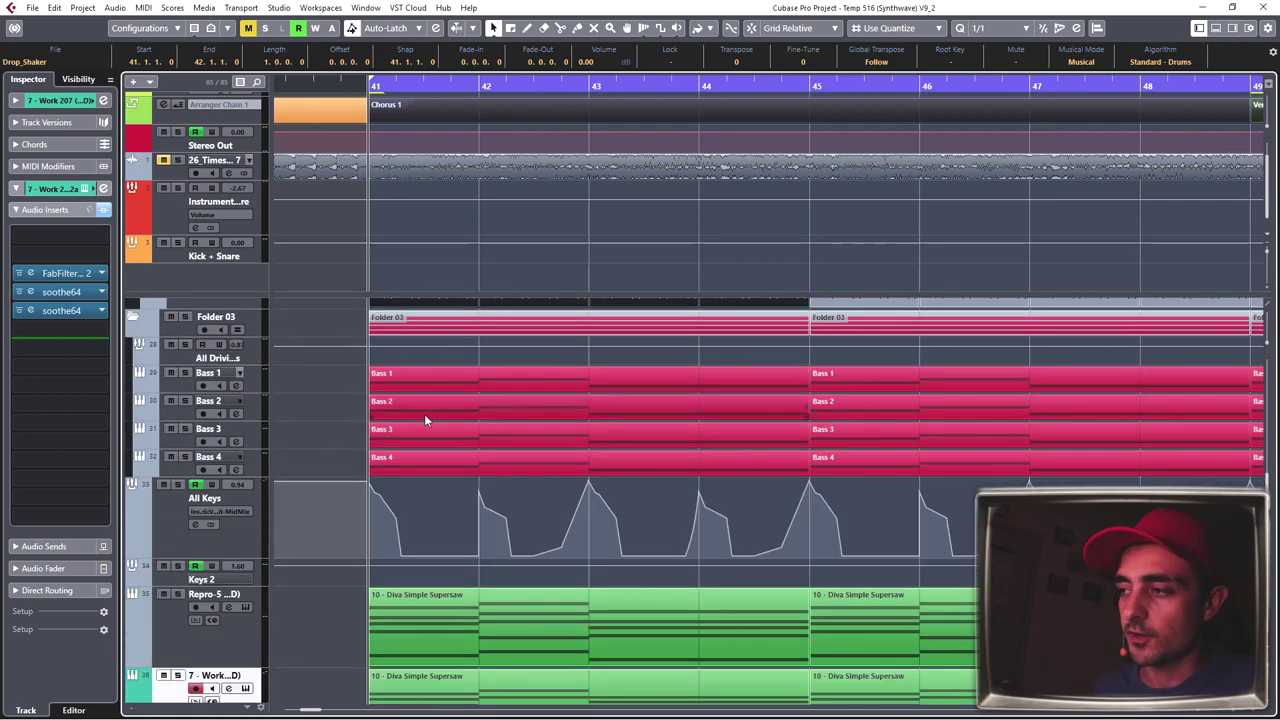
{"action": "scroll", "coordinate": [418, 440], "scroll_direction": "down", "scroll_amount": 4}
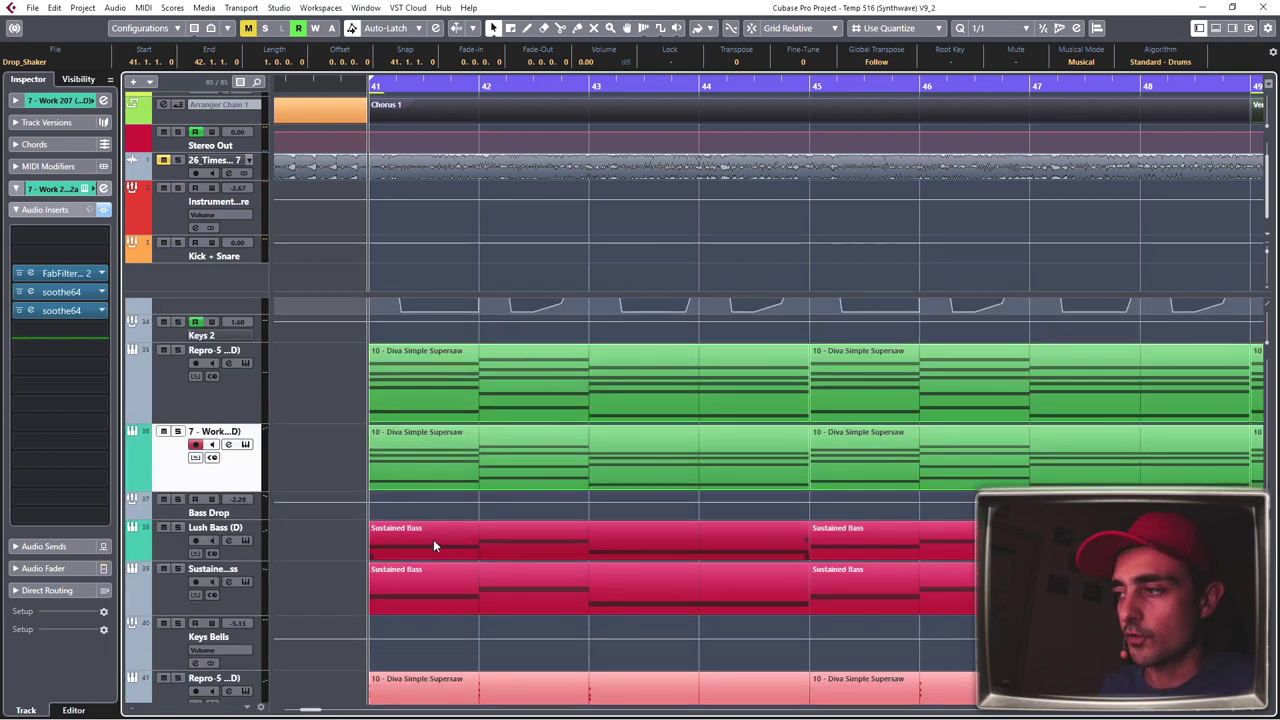
{"action": "left_click", "coordinate": [428, 398]}
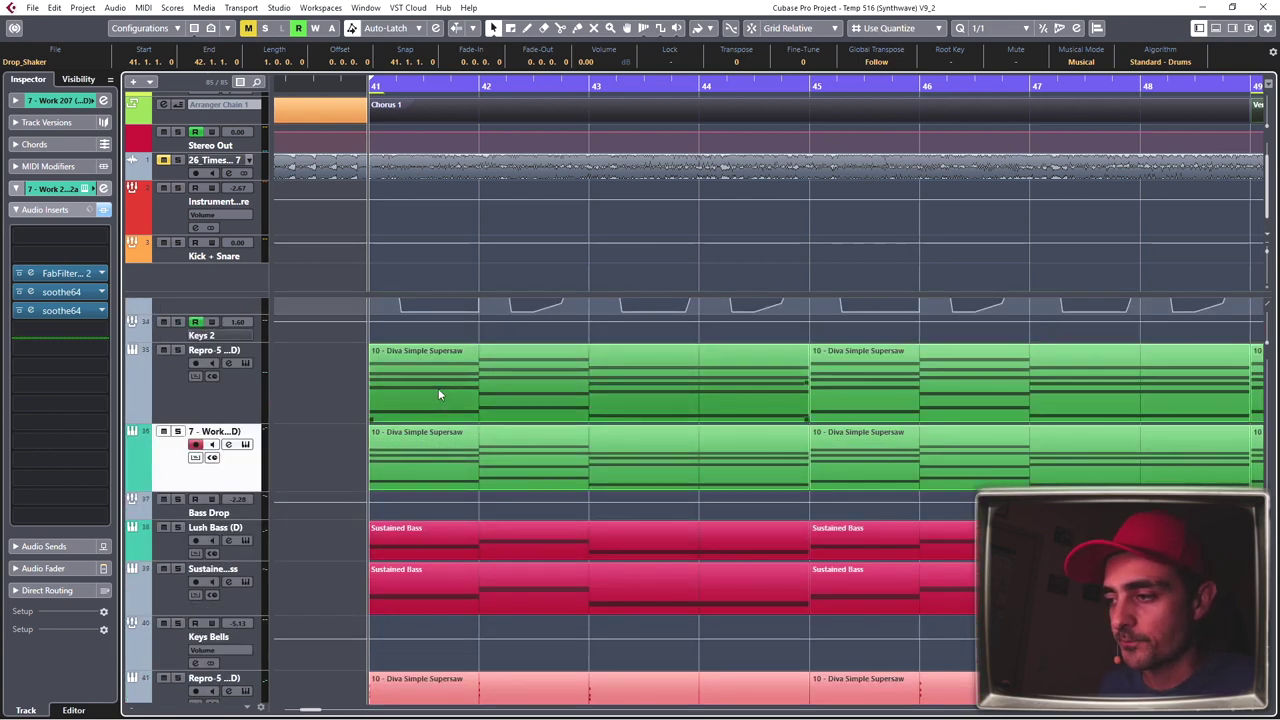
{"action": "scroll", "coordinate": [440, 394], "scroll_direction": "down", "scroll_amount": 1}
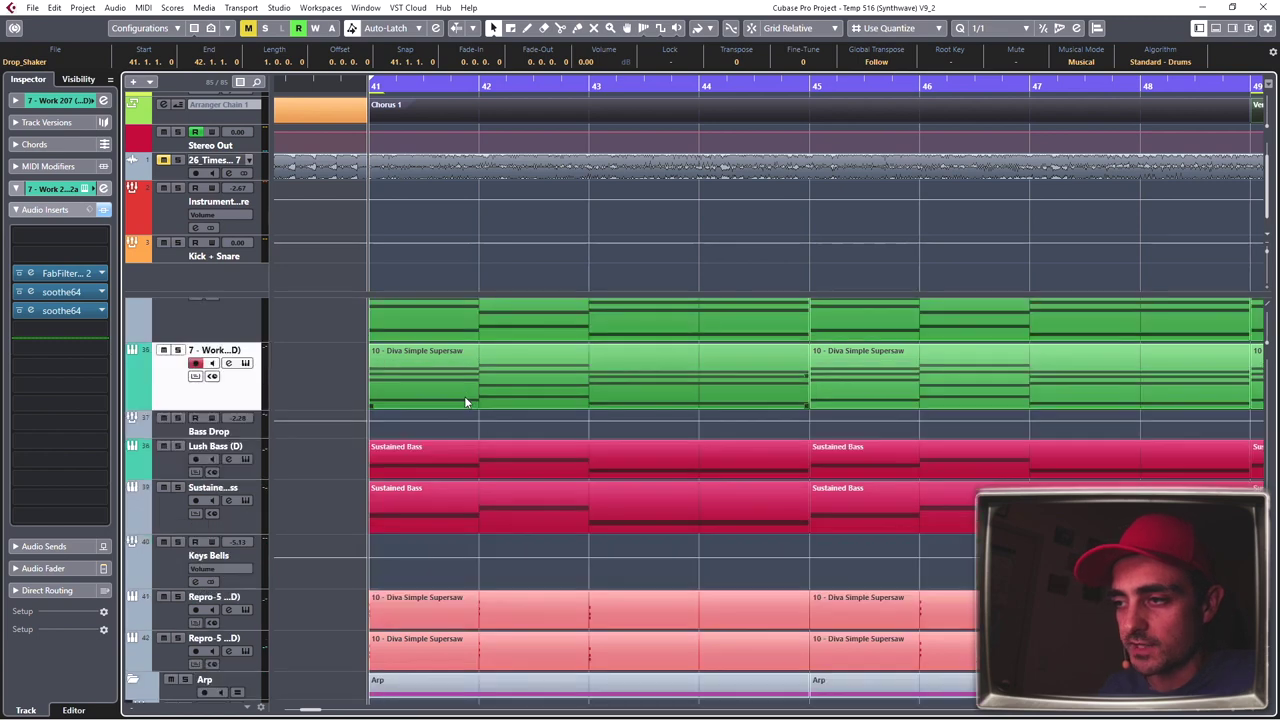
Step: Play Lush Bass's LuSH-101 while watching the Stereo Out VPS Scope spectrum, then close both windows
{"action": "left_click", "coordinate": [171, 470]}
{"action": "left_click", "coordinate": [245, 459]}
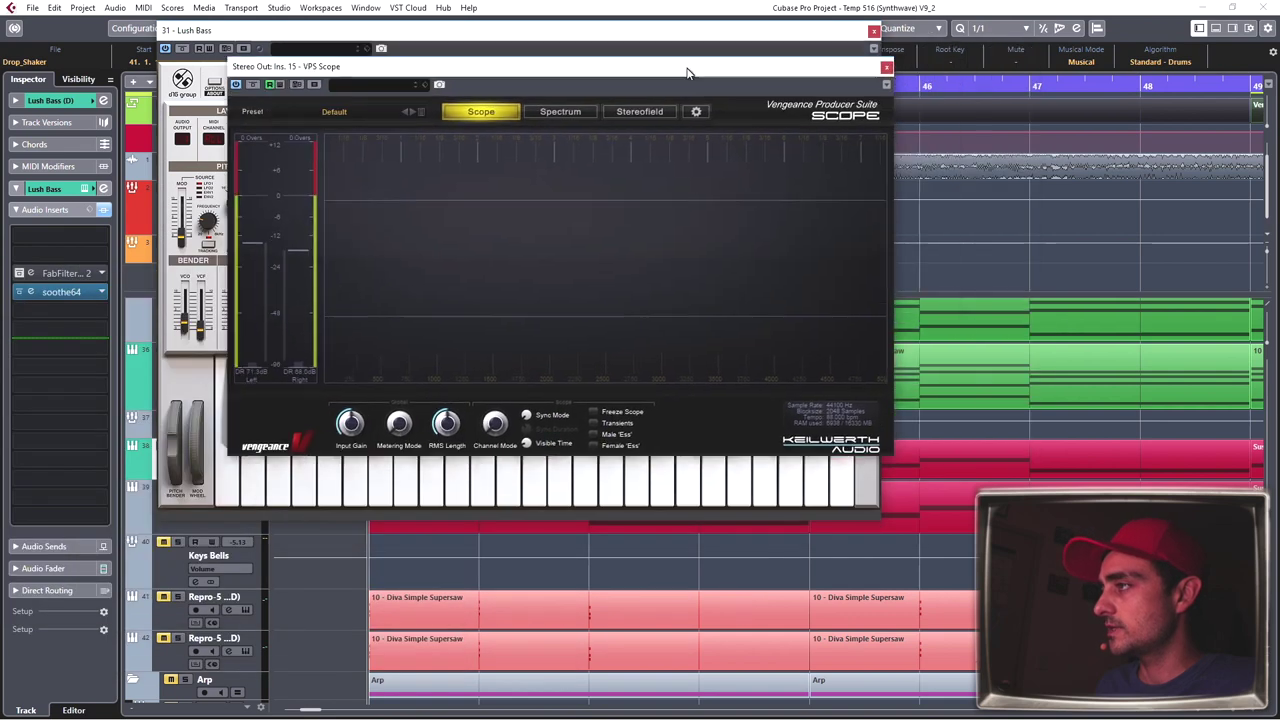
{"action": "left_click", "coordinate": [659, 115]}
{"action": "left_click", "coordinate": [588, 113]}
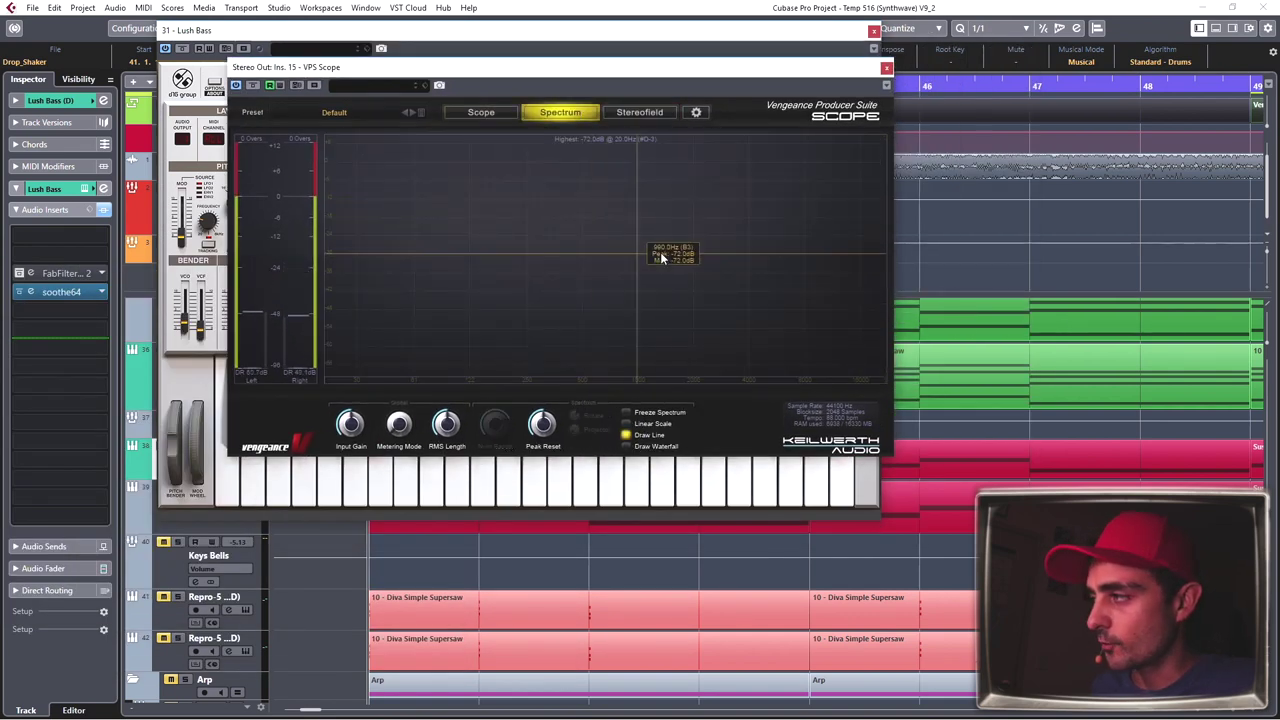
{"action": "key", "text": "space"}
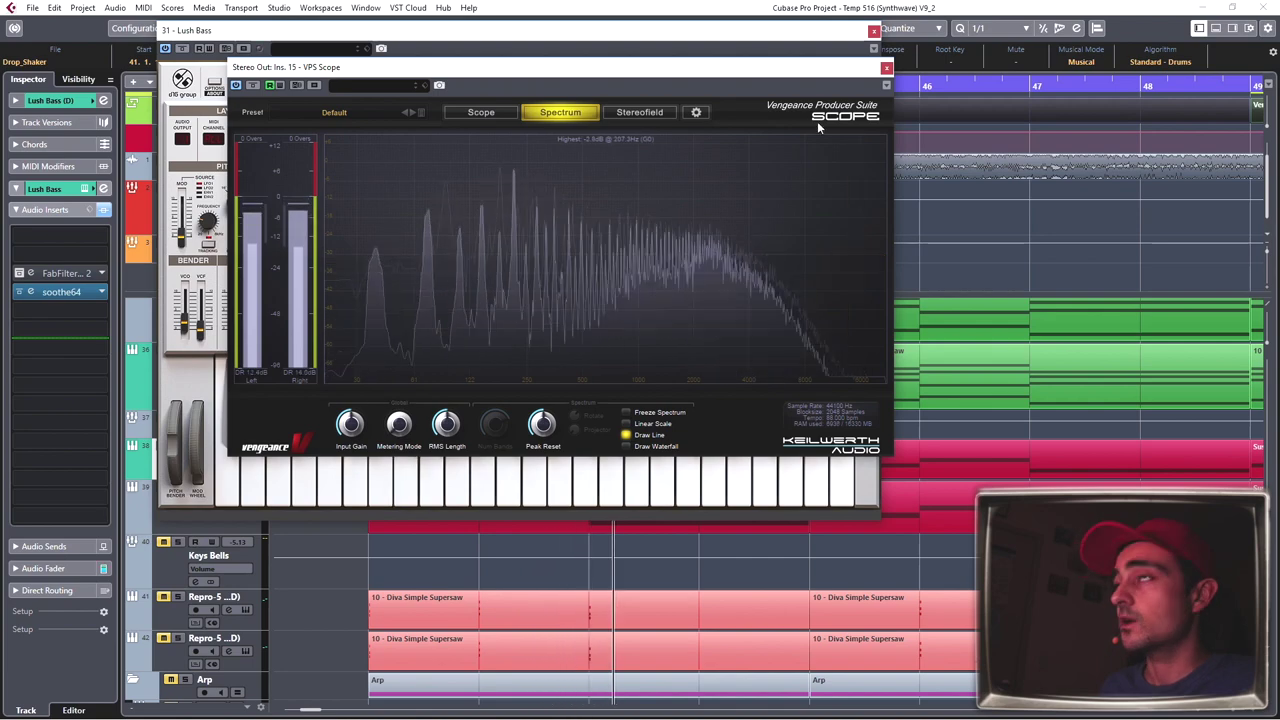
{"action": "left_click", "coordinate": [886, 67]}
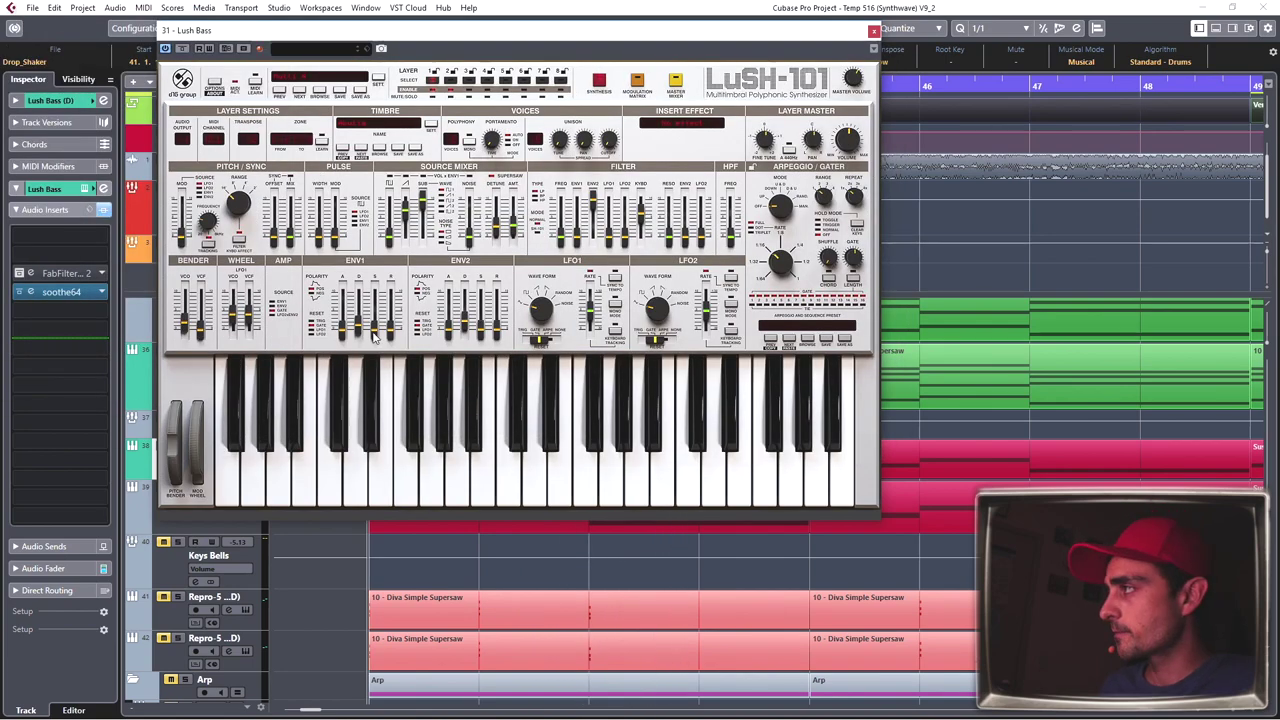
{"action": "left_click", "coordinate": [873, 31]}
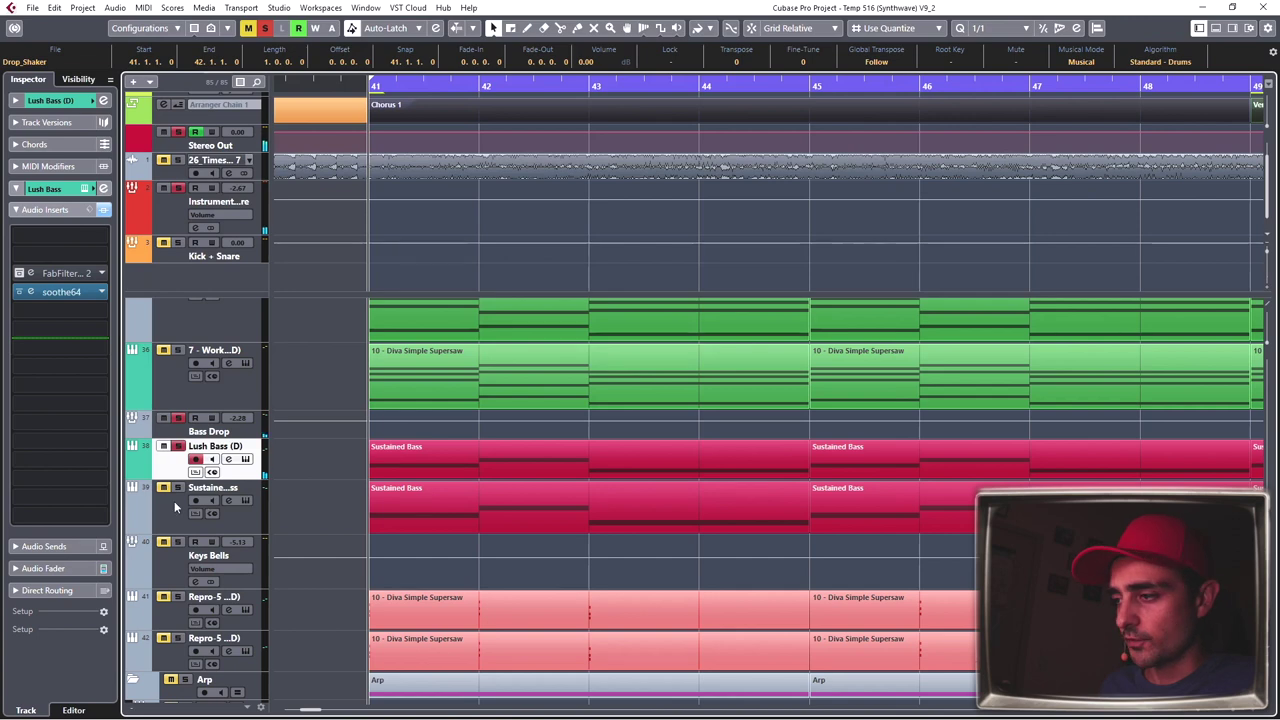
Step: Check the Sustained Bass track's Spire synth, then close it and stop at bar 41
{"action": "left_click", "coordinate": [175, 508]}
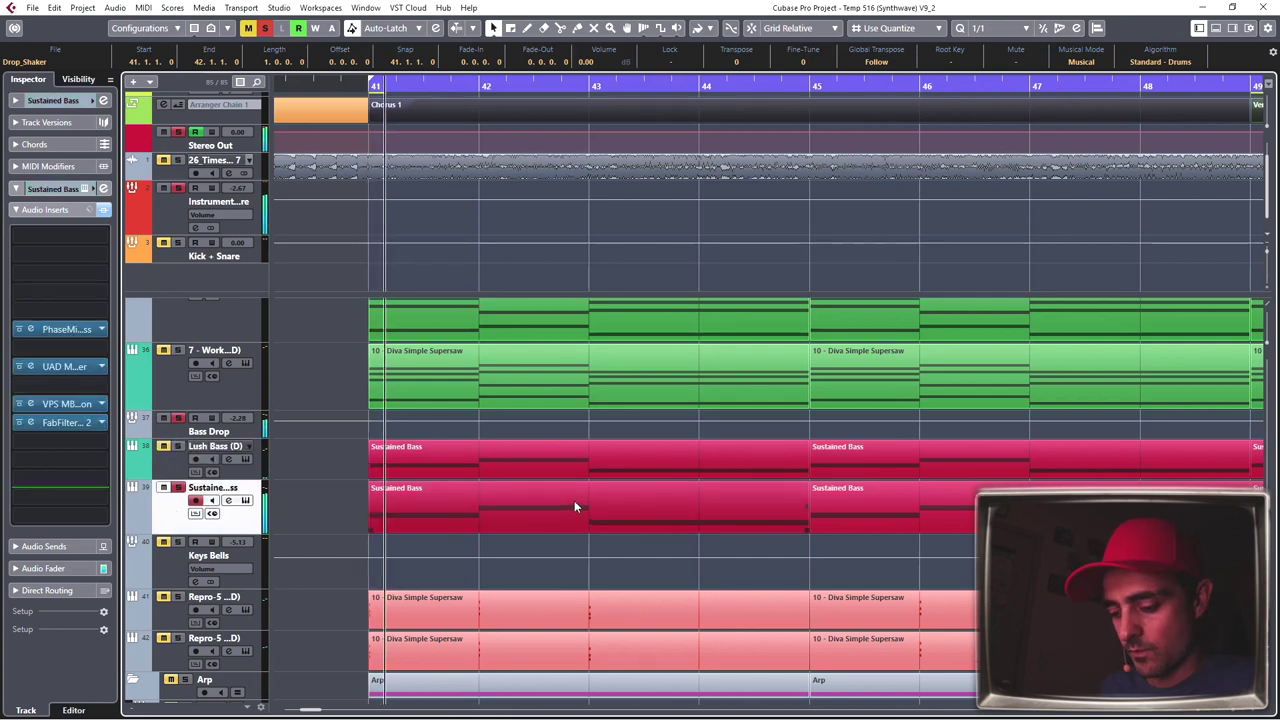
{"action": "key", "text": "e"}
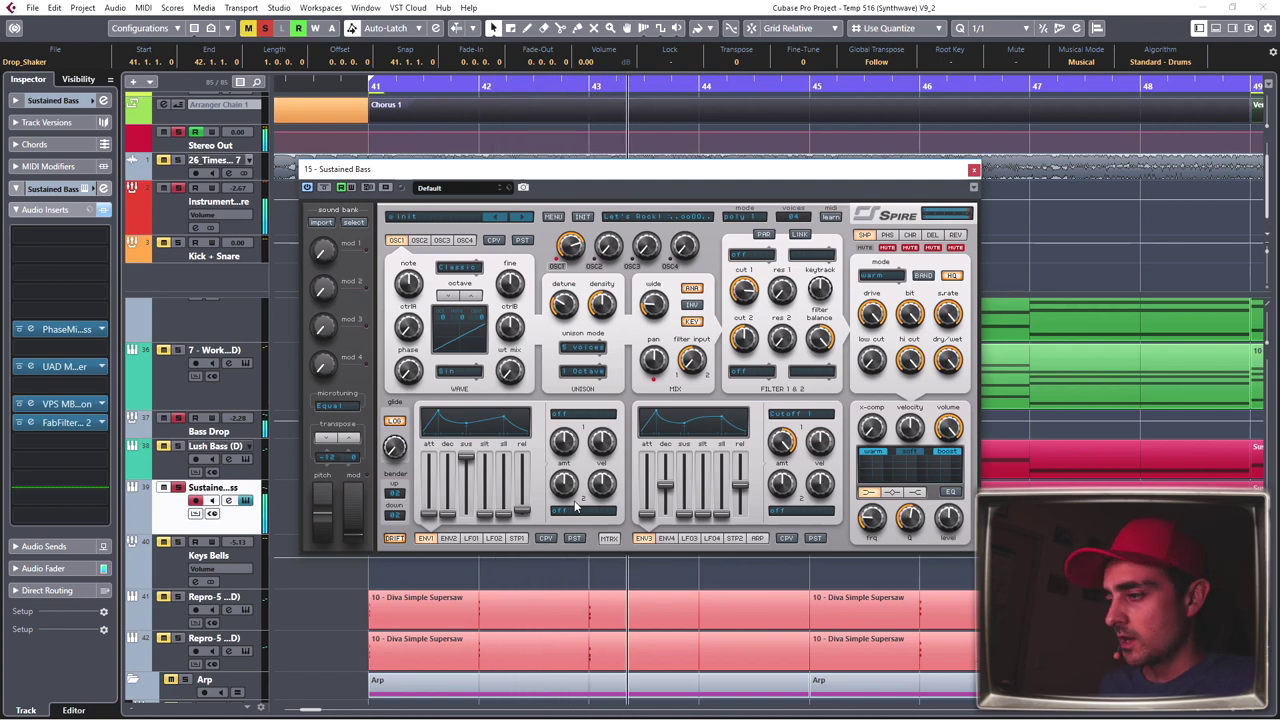
{"action": "key", "text": "e"}
{"action": "key", "text": "space"}
Step: Select Keys Bells, then scroll down to show the first Repro-5 track's insert effects
{"action": "scroll", "coordinate": [492, 439], "scroll_direction": "down", "scroll_amount": 3}
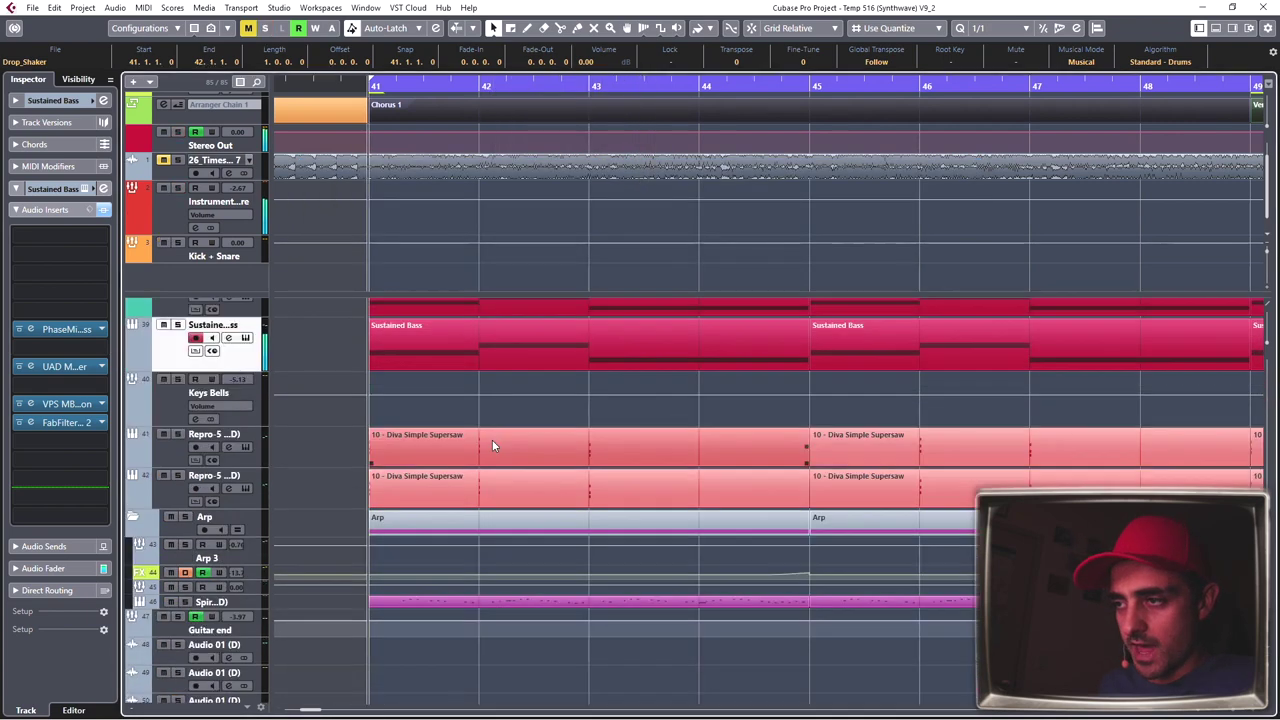
{"action": "left_click", "coordinate": [161, 412]}
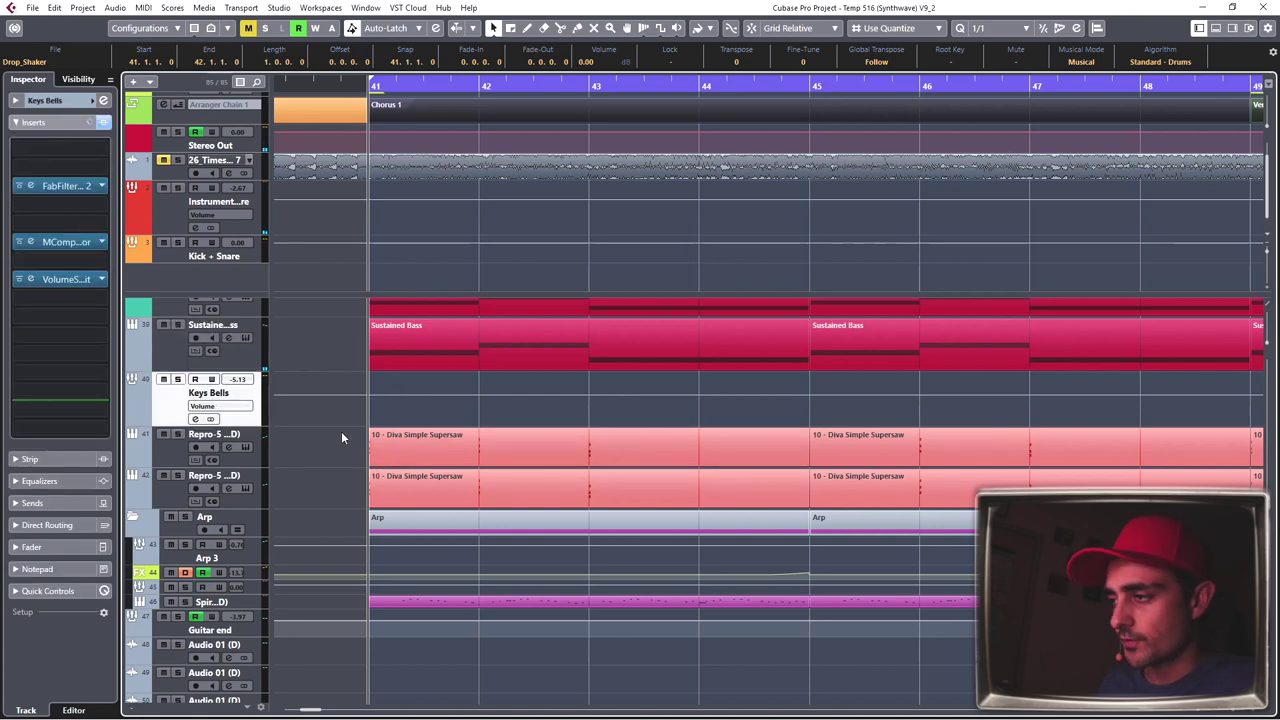
{"action": "scroll", "coordinate": [432, 443], "scroll_direction": "up", "scroll_amount": 2}
{"action": "scroll", "coordinate": [432, 439], "scroll_direction": "up", "scroll_amount": 3}
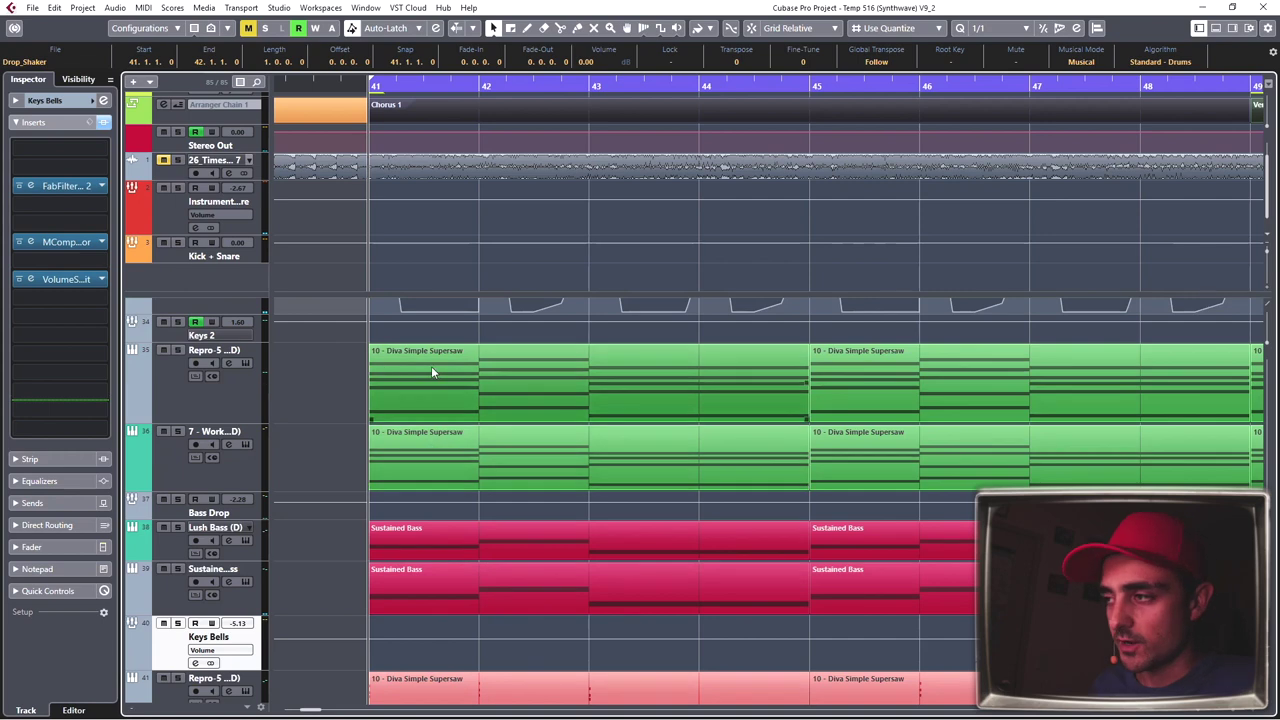
{"action": "scroll", "coordinate": [436, 372], "scroll_direction": "down", "scroll_amount": 2}
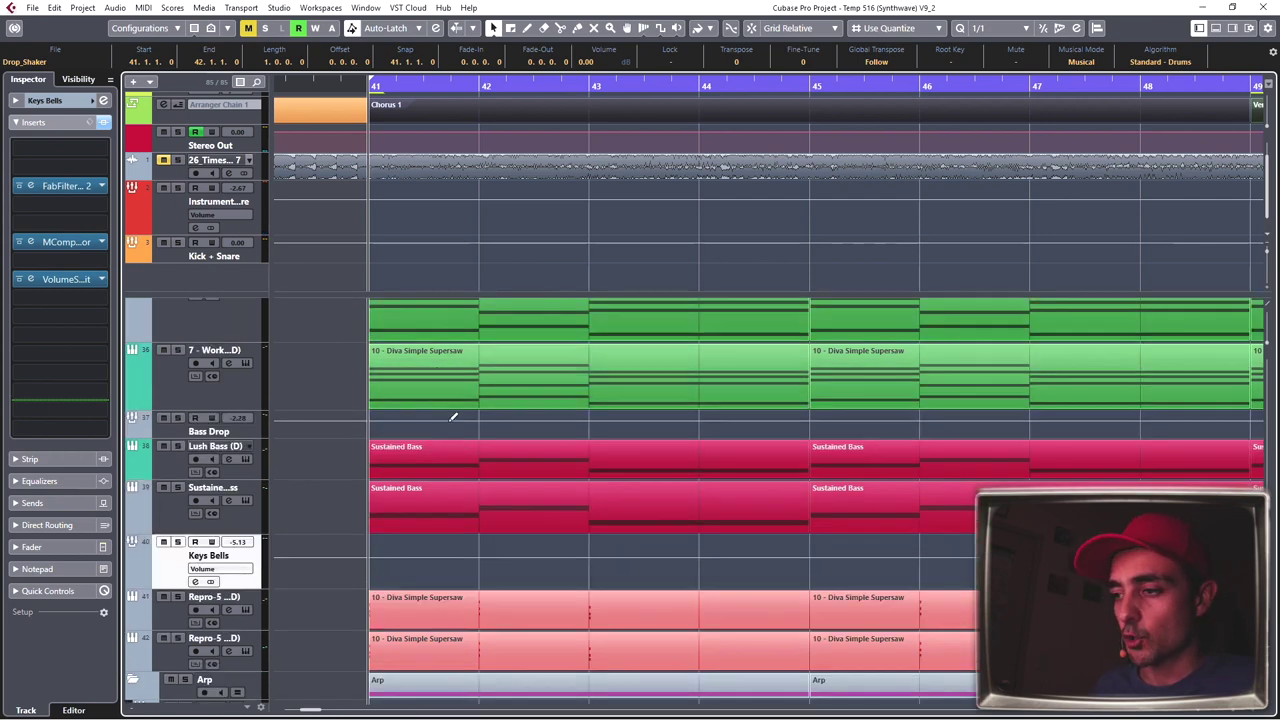
{"action": "scroll", "coordinate": [256, 536], "scroll_direction": "down", "scroll_amount": 2}
{"action": "left_click", "coordinate": [169, 538]}
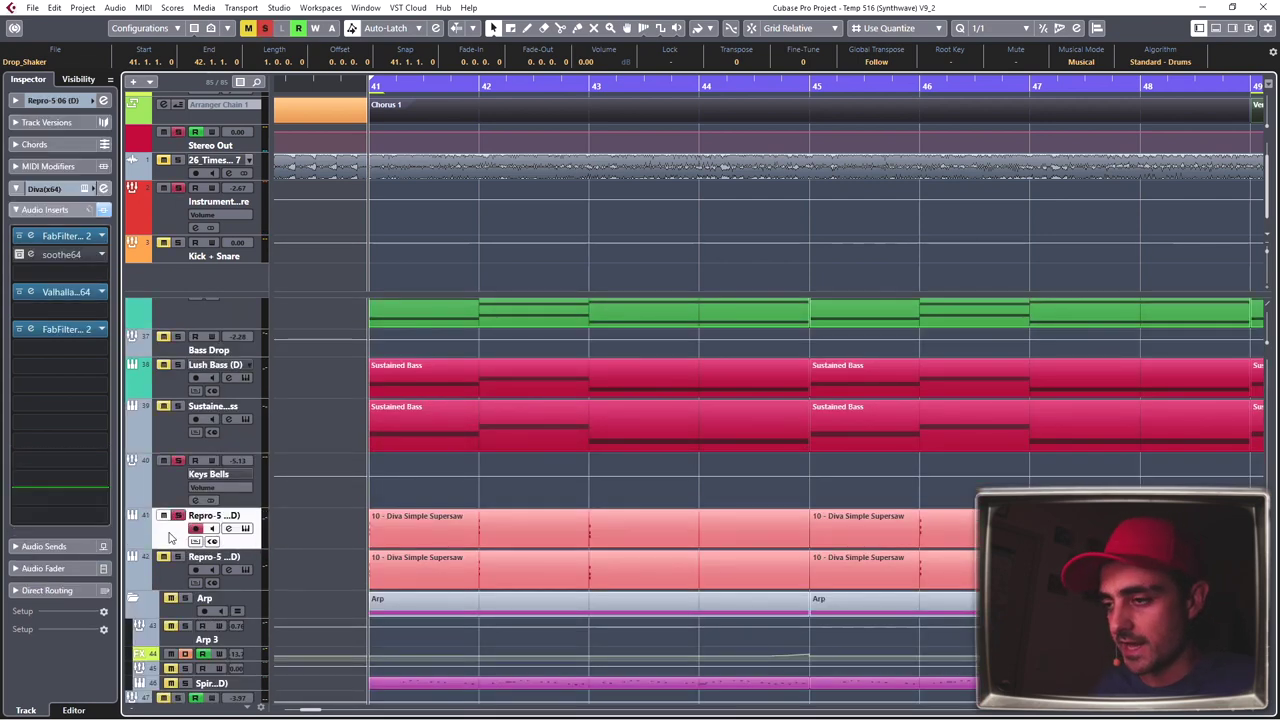
{"action": "scroll", "coordinate": [585, 488], "scroll_direction": "up", "scroll_amount": 3}
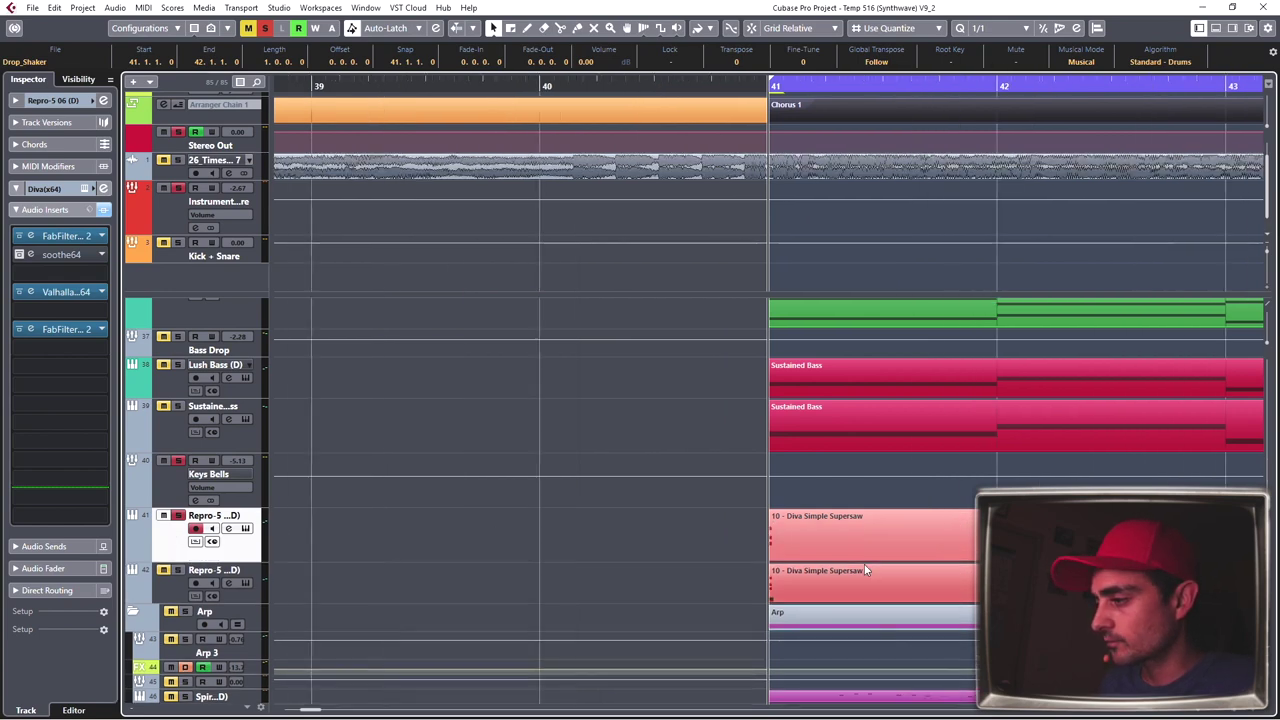
{"action": "scroll", "coordinate": [585, 488], "scroll_direction": "down", "scroll_amount": 1}
{"action": "scroll", "coordinate": [584, 488], "scroll_direction": "down", "scroll_amount": 2}
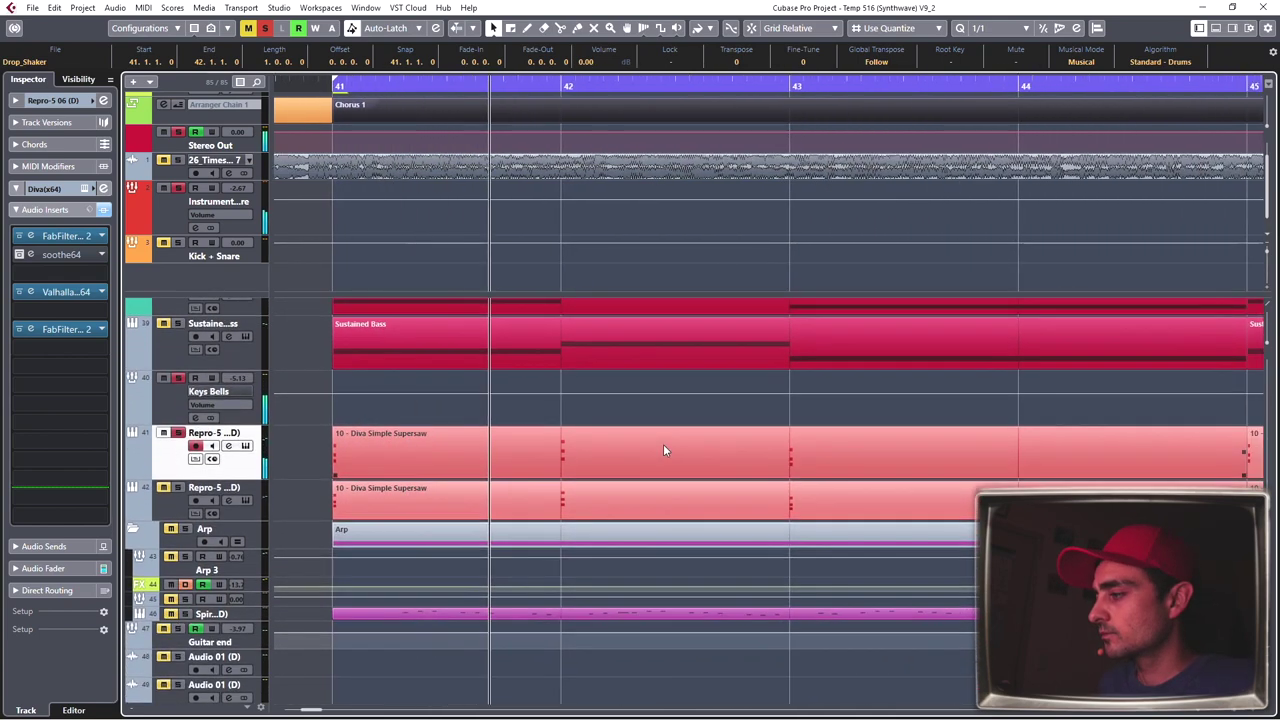
{"action": "scroll", "coordinate": [663, 450], "scroll_direction": "down", "scroll_amount": 1}
{"action": "scroll", "coordinate": [644, 444], "scroll_direction": "right", "scroll_amount": 2}
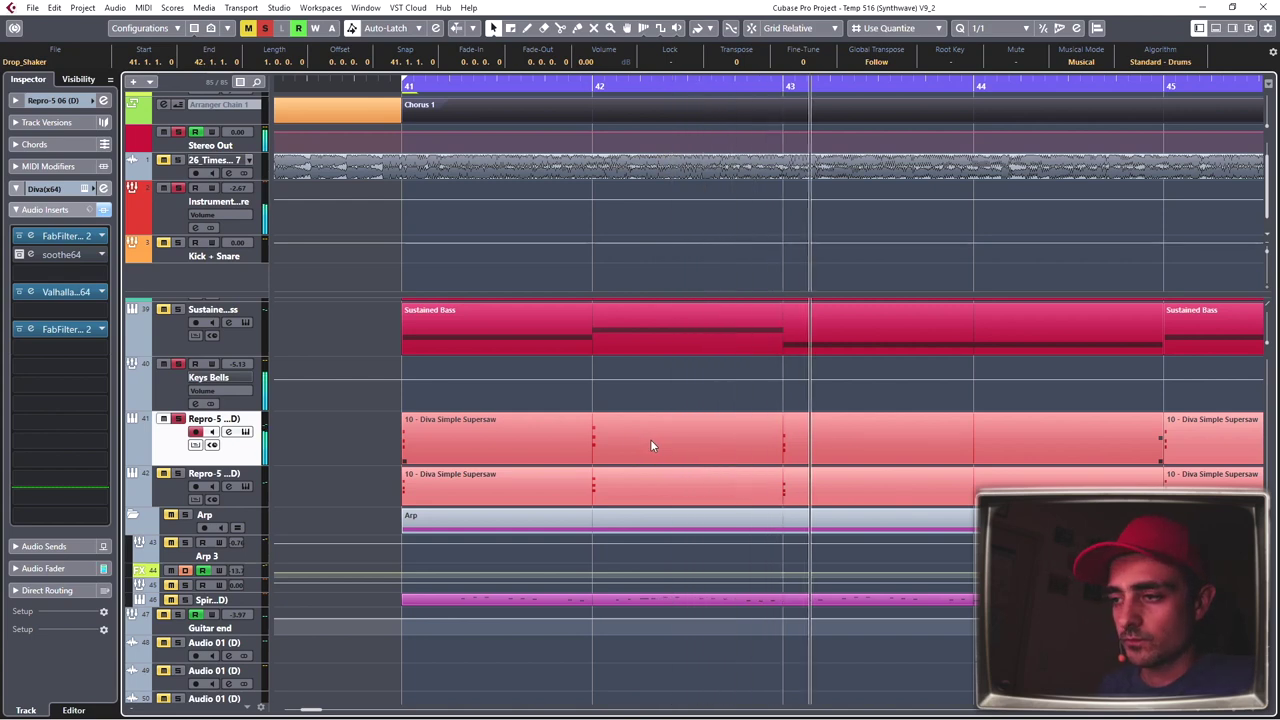
Step: Show the second Repro-5 track's FabFilter, soothe64, Valhalla and VPS inserts while Chorus 1 plays
{"action": "key", "text": "space"}
{"action": "left_click", "coordinate": [181, 478]}
{"action": "key", "text": "space"}
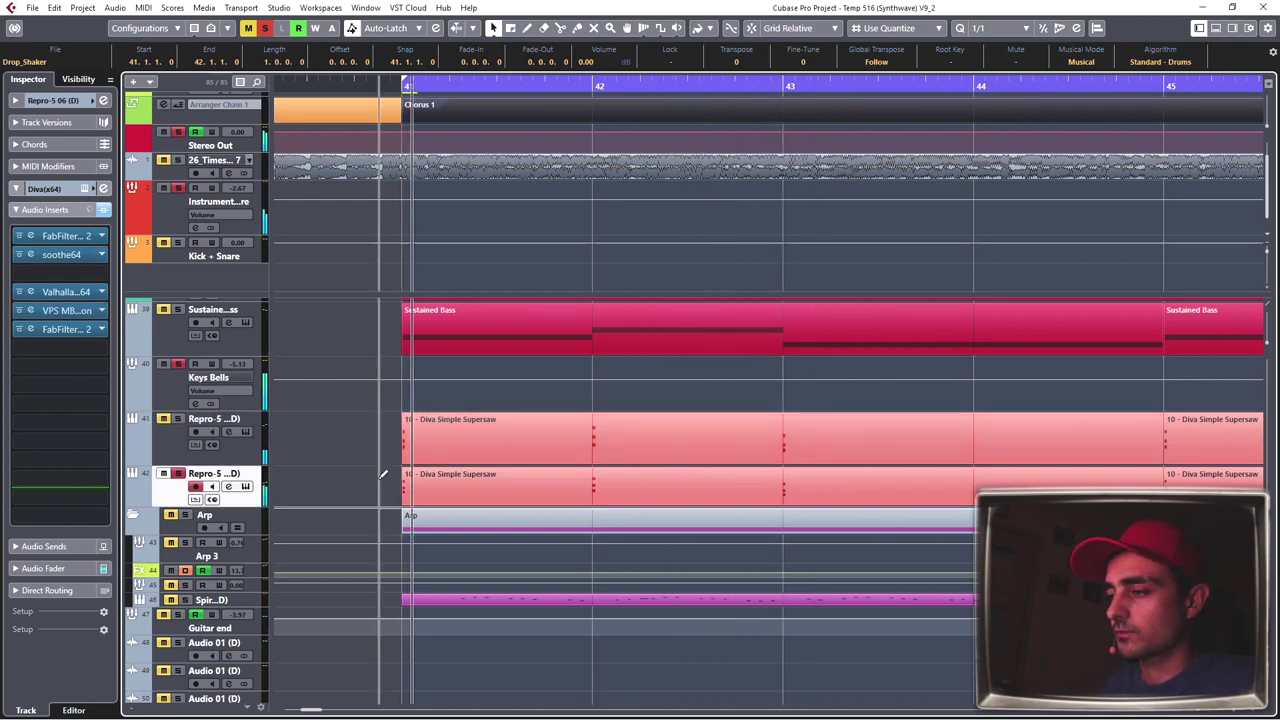
{"action": "scroll", "coordinate": [466, 478], "scroll_direction": "left", "scroll_amount": 5}
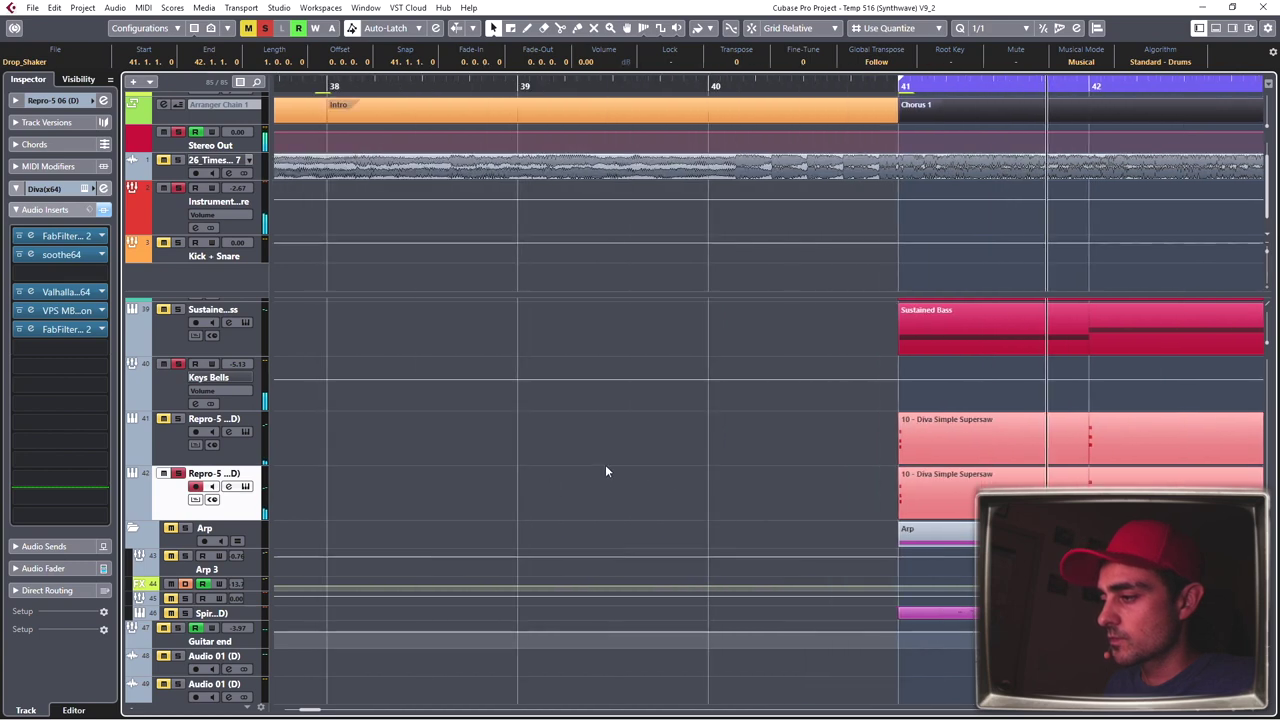
{"action": "scroll", "coordinate": [605, 464], "scroll_direction": "right", "scroll_amount": 4}
{"action": "scroll", "coordinate": [583, 441], "scroll_direction": "right", "scroll_amount": 3}
{"action": "scroll", "coordinate": [583, 441], "scroll_direction": "down", "scroll_amount": 1}
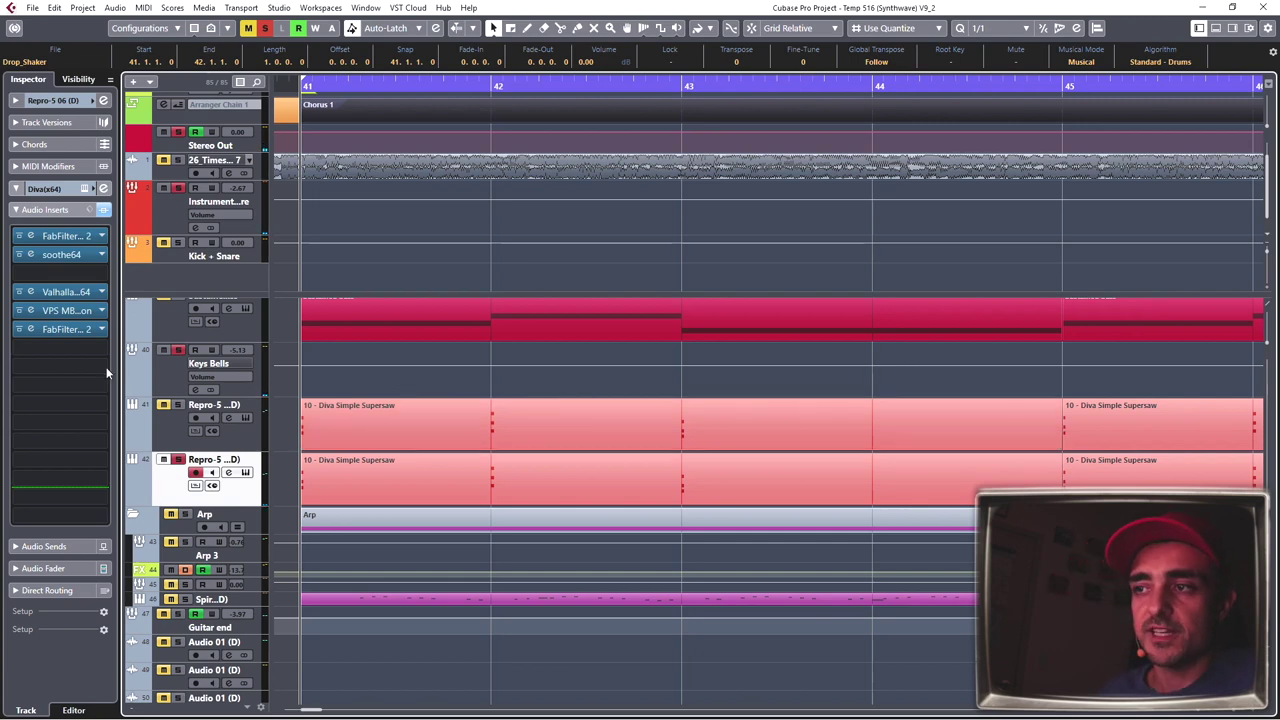
Step: Audition the second supersaw's VPS MB Distortion, then open Keys Bells' MCompressor (1.80:1, −12 dB)
{"action": "double_click", "coordinate": [78, 311]}
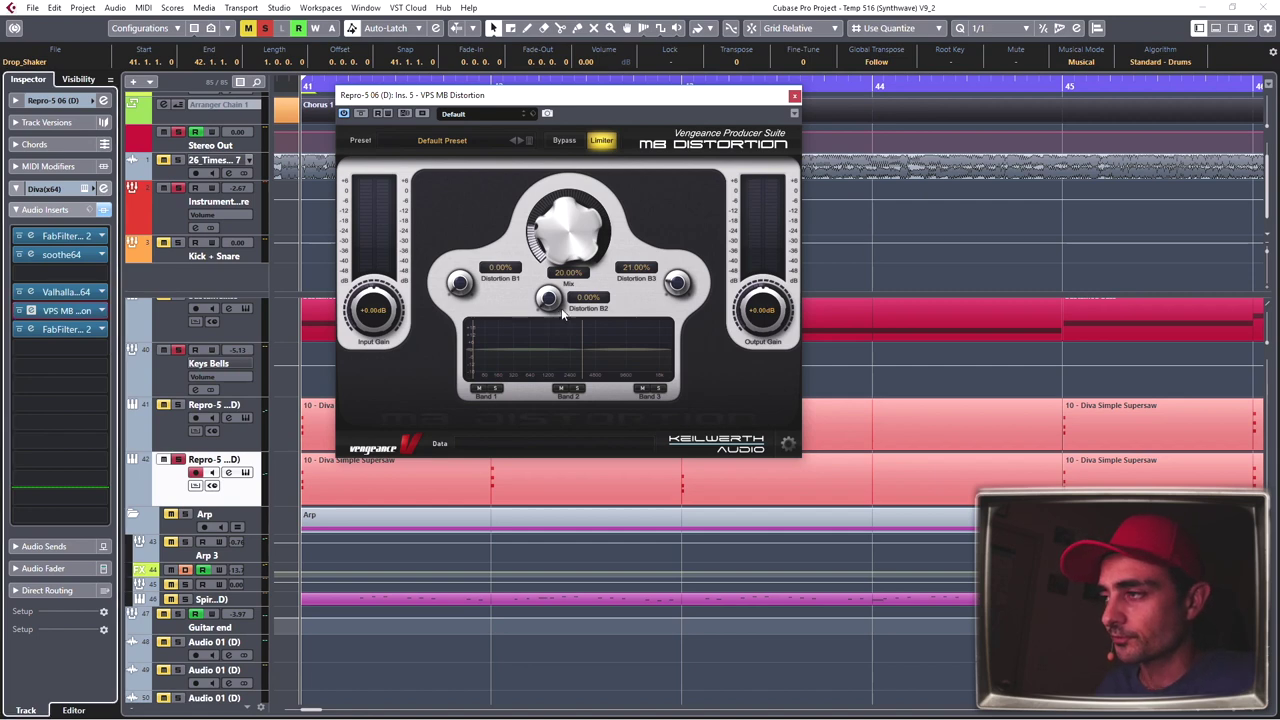
{"action": "key", "text": "space"}
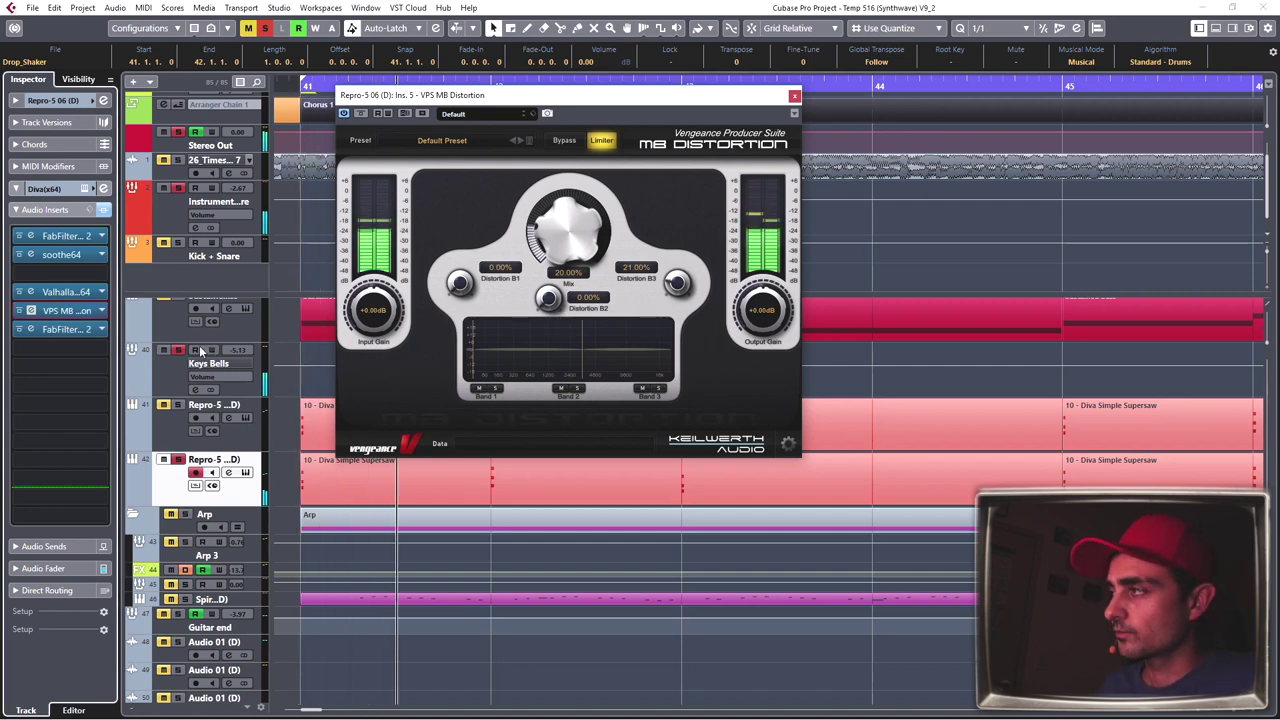
{"action": "key", "text": "space"}
{"action": "left_click", "coordinate": [794, 99]}
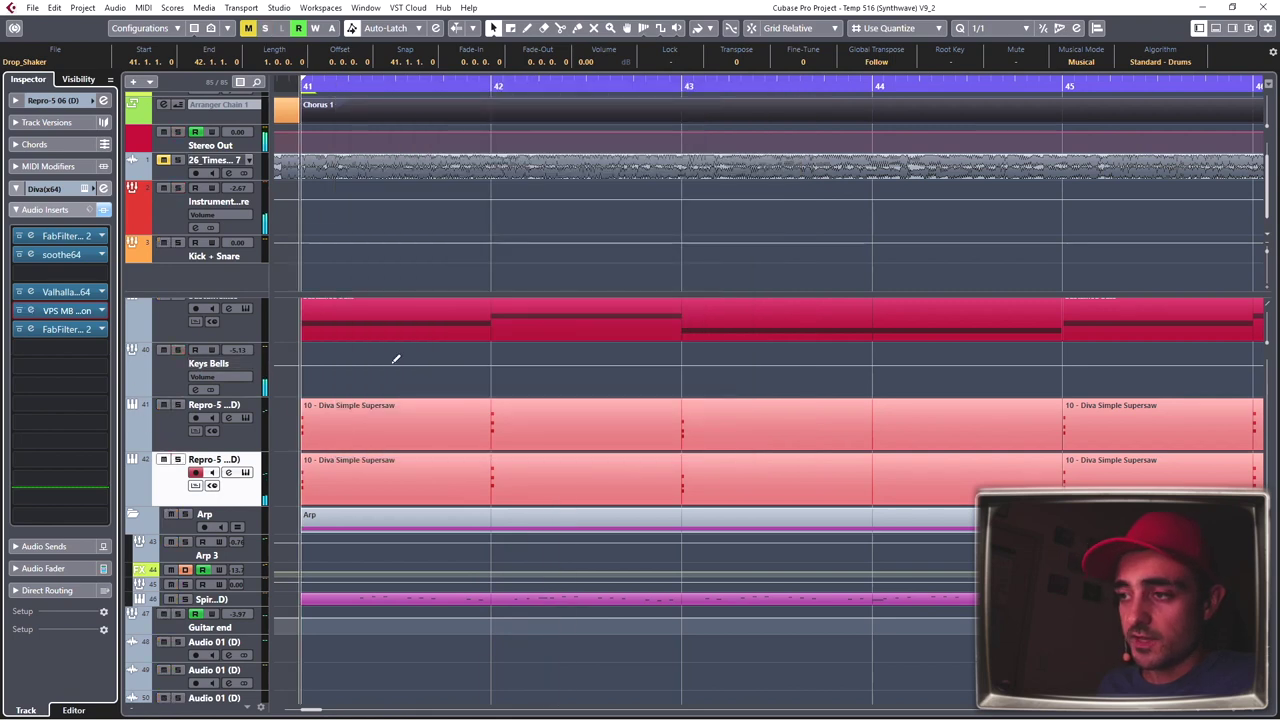
{"action": "left_click", "coordinate": [169, 377]}
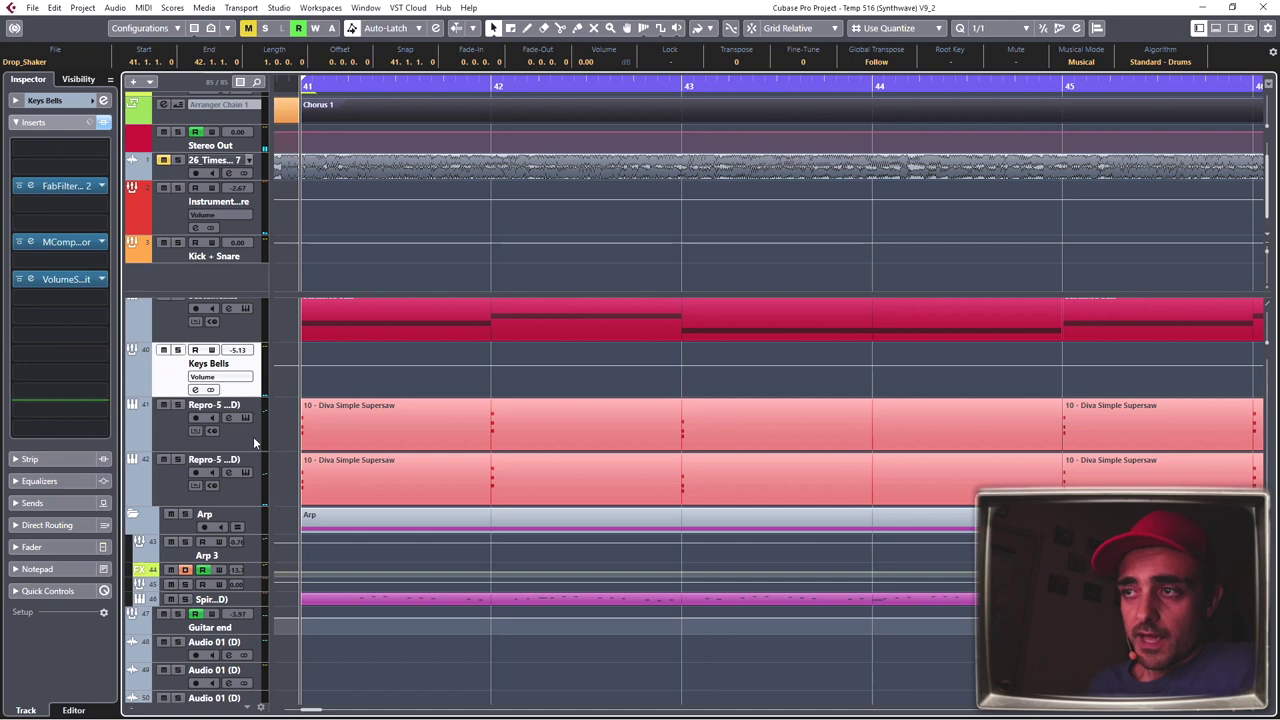
{"action": "double_click", "coordinate": [66, 244]}
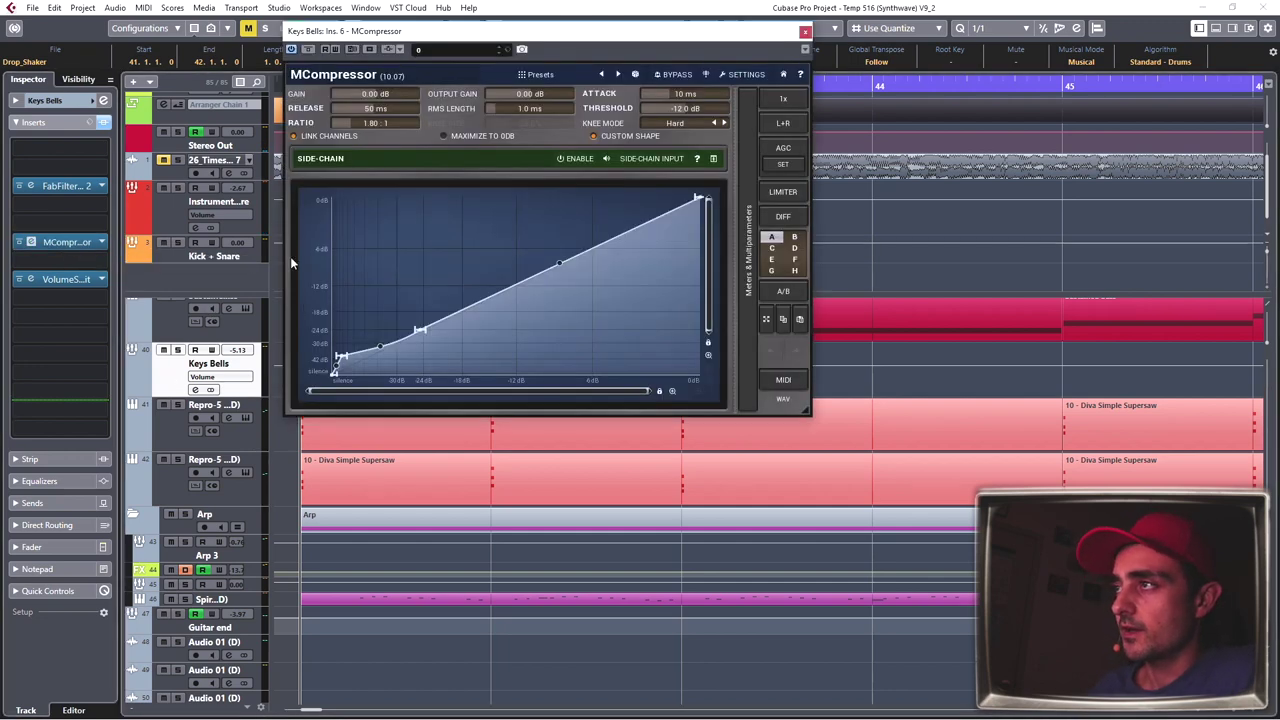
Step: Shift the MCompressor window, solo Keys Bells, and play Chorus 1 to hear its compression
{"action": "left_click_drag", "start_coordinate": [378, 35], "coordinate": [359, 35]}
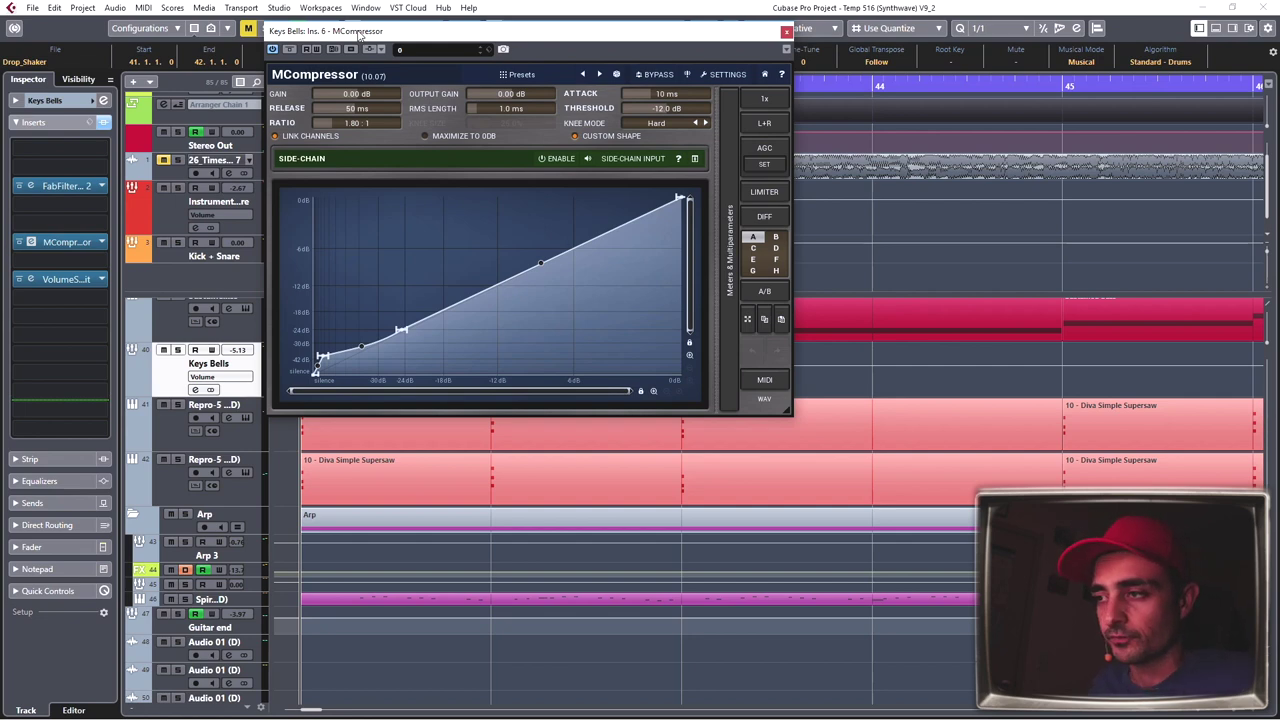
{"action": "key", "text": "s"}
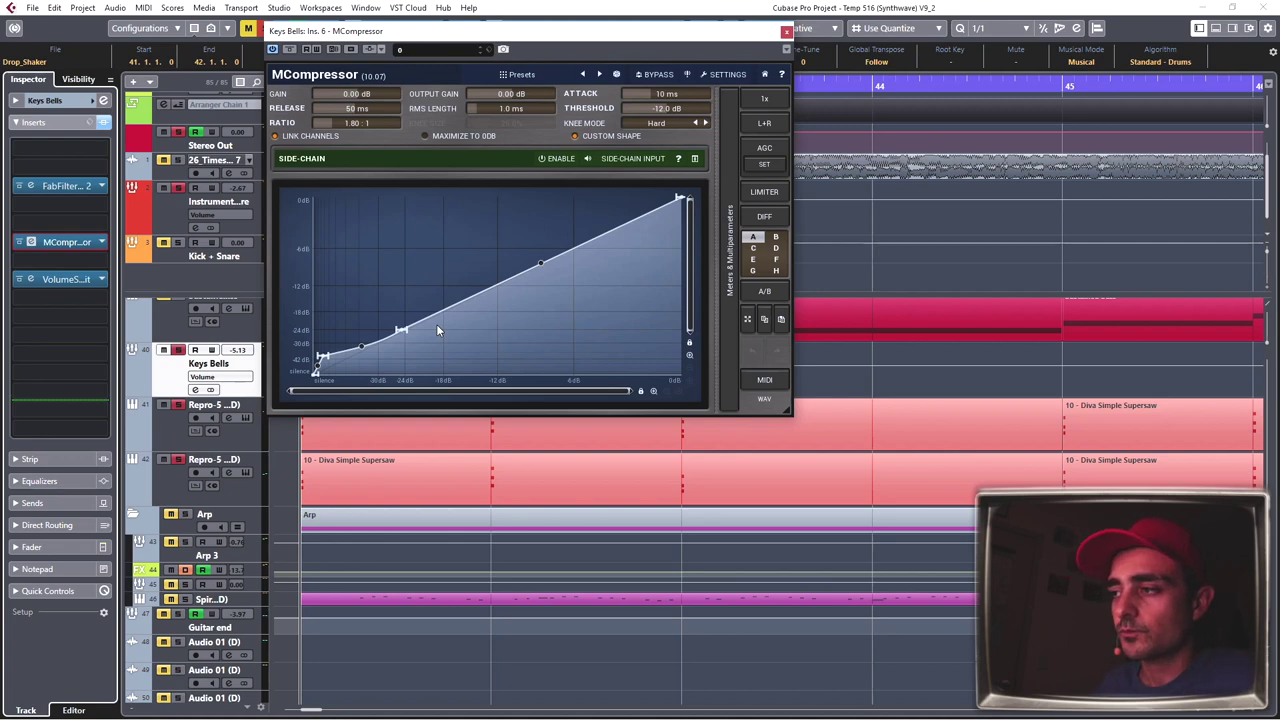
{"action": "key", "text": "space"}
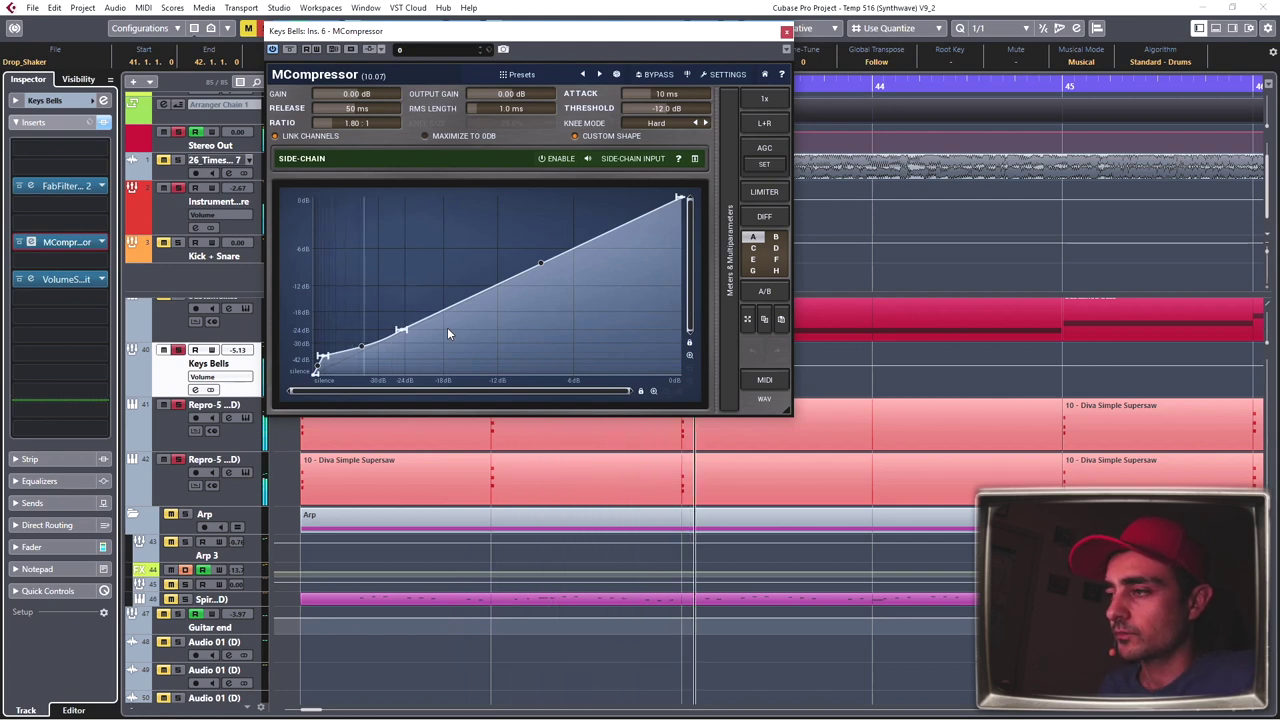
Step: Close the MCompressor and restart playback from bar 41
{"action": "left_click", "coordinate": [786, 31]}
{"action": "key", "text": "space"}
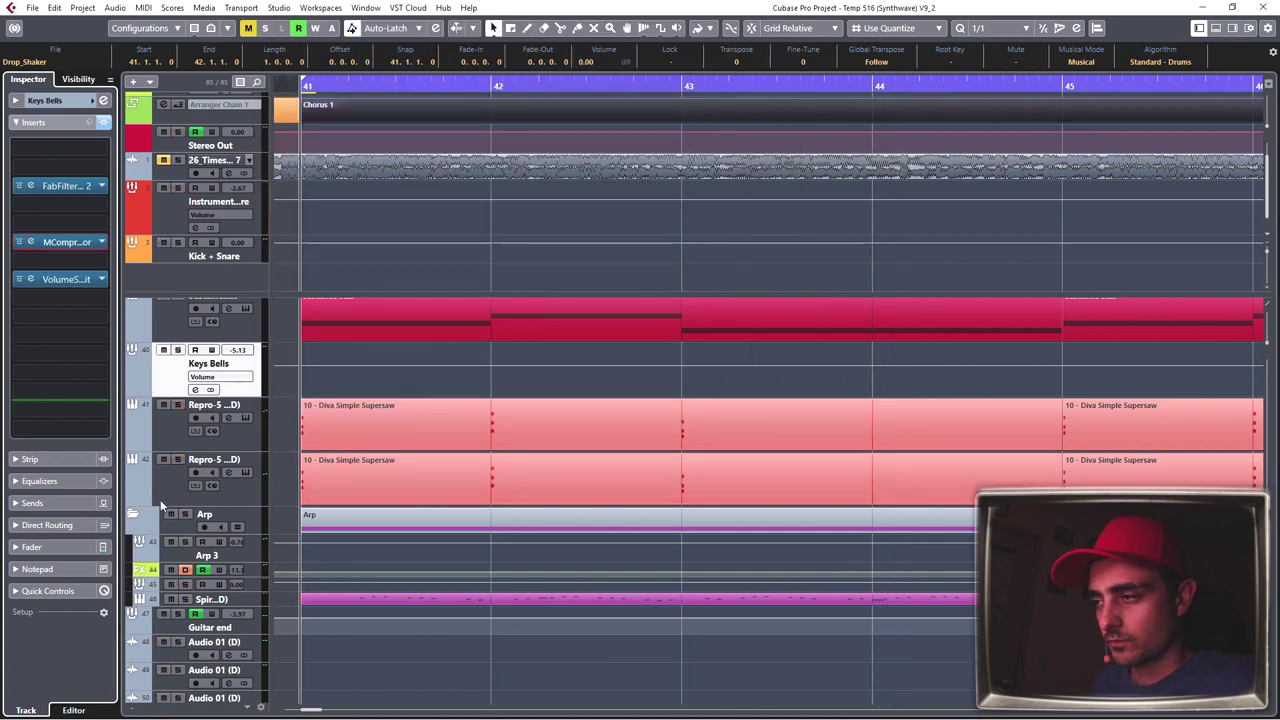
{"action": "key", "text": "space"}
Step: Select the first supersaw part on track 41, then stop playback at bar 41
{"action": "scroll", "coordinate": [490, 414], "scroll_direction": "up", "scroll_amount": 2}
{"action": "scroll", "coordinate": [489, 410], "scroll_direction": "left", "scroll_amount": 3}
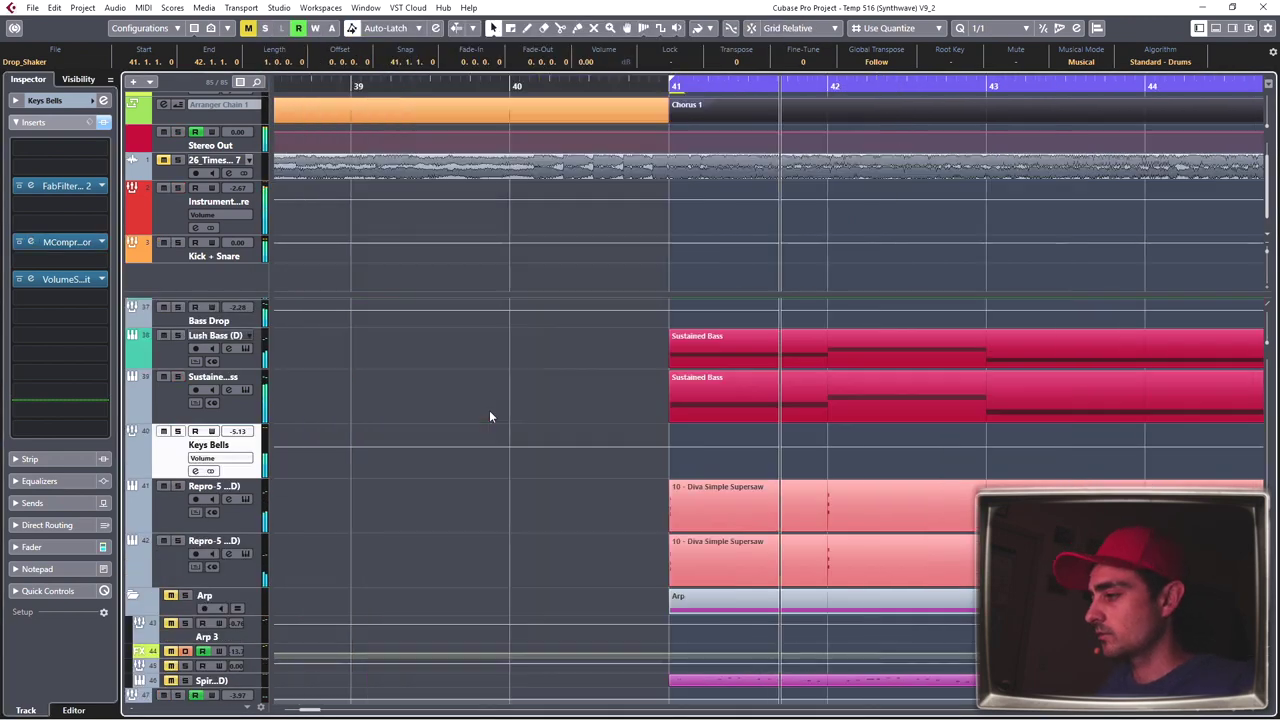
{"action": "scroll", "coordinate": [635, 432], "scroll_direction": "right", "scroll_amount": 2}
{"action": "scroll", "coordinate": [419, 386], "scroll_direction": "down", "scroll_amount": 1}
{"action": "scroll", "coordinate": [480, 382], "scroll_direction": "left", "scroll_amount": 3}
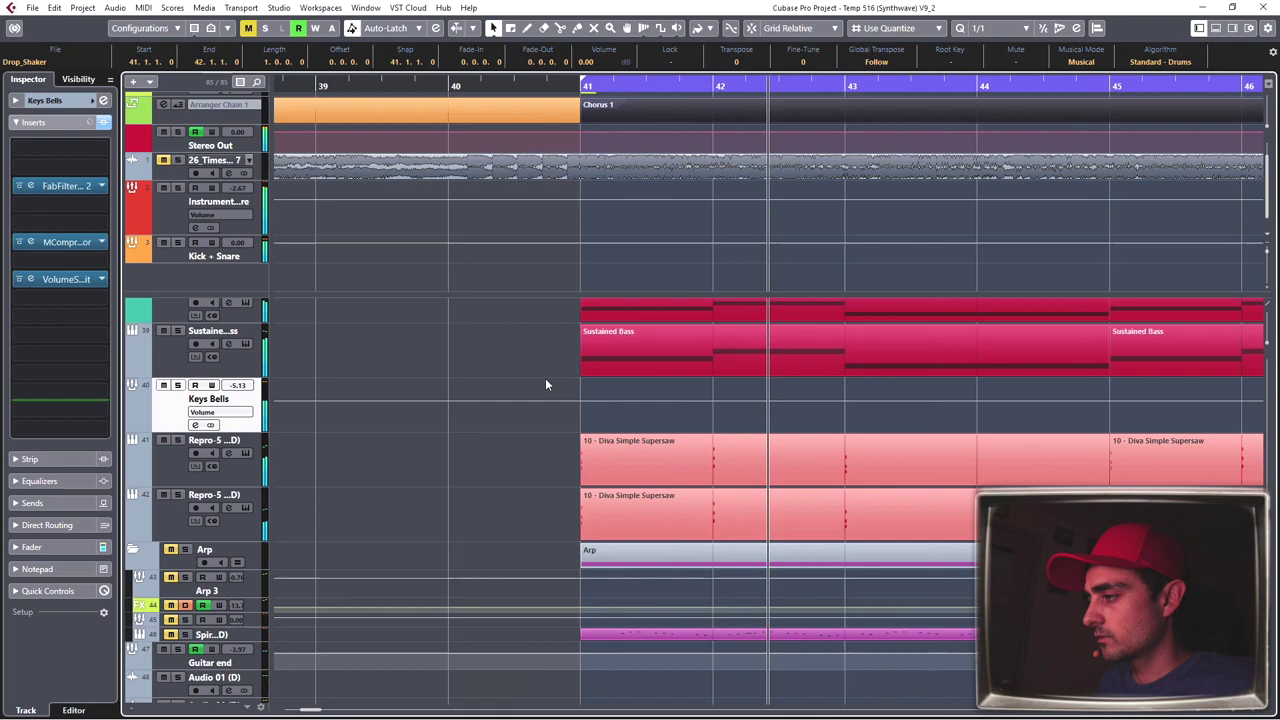
{"action": "scroll", "coordinate": [749, 420], "scroll_direction": "down", "scroll_amount": 2}
{"action": "scroll", "coordinate": [646, 371], "scroll_direction": "down", "scroll_amount": 1}
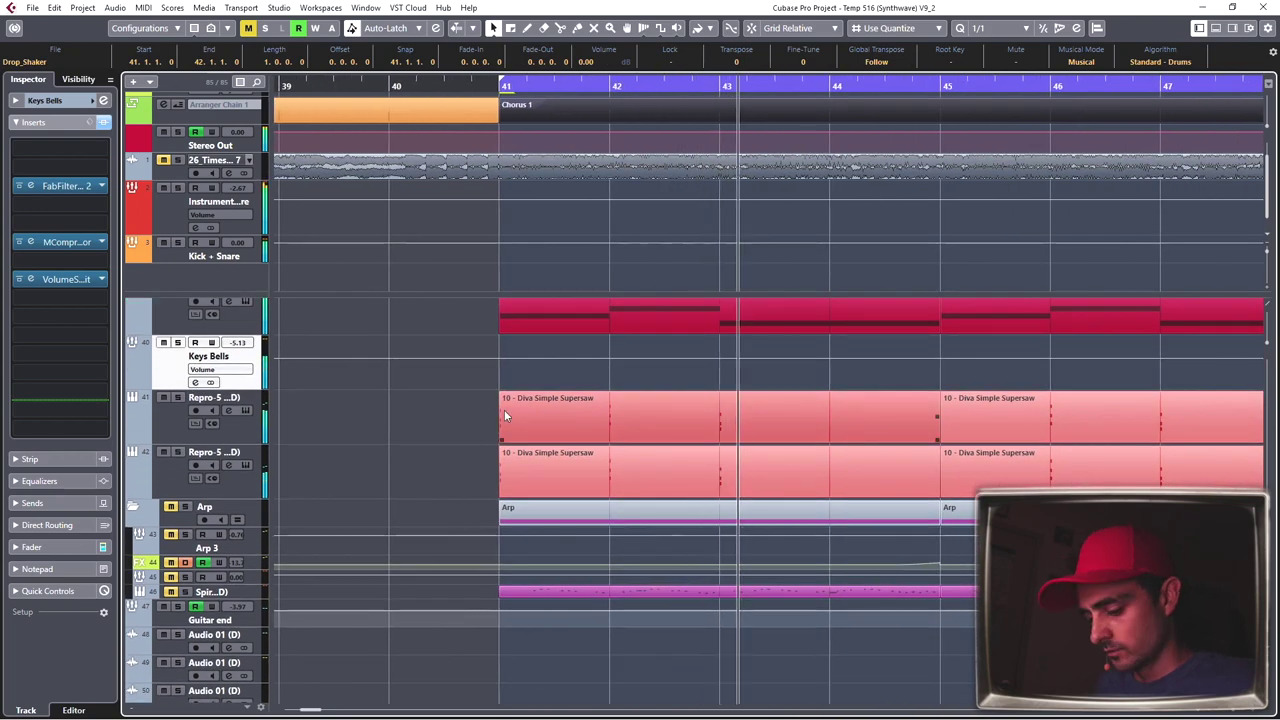
{"action": "left_click", "coordinate": [572, 428]}
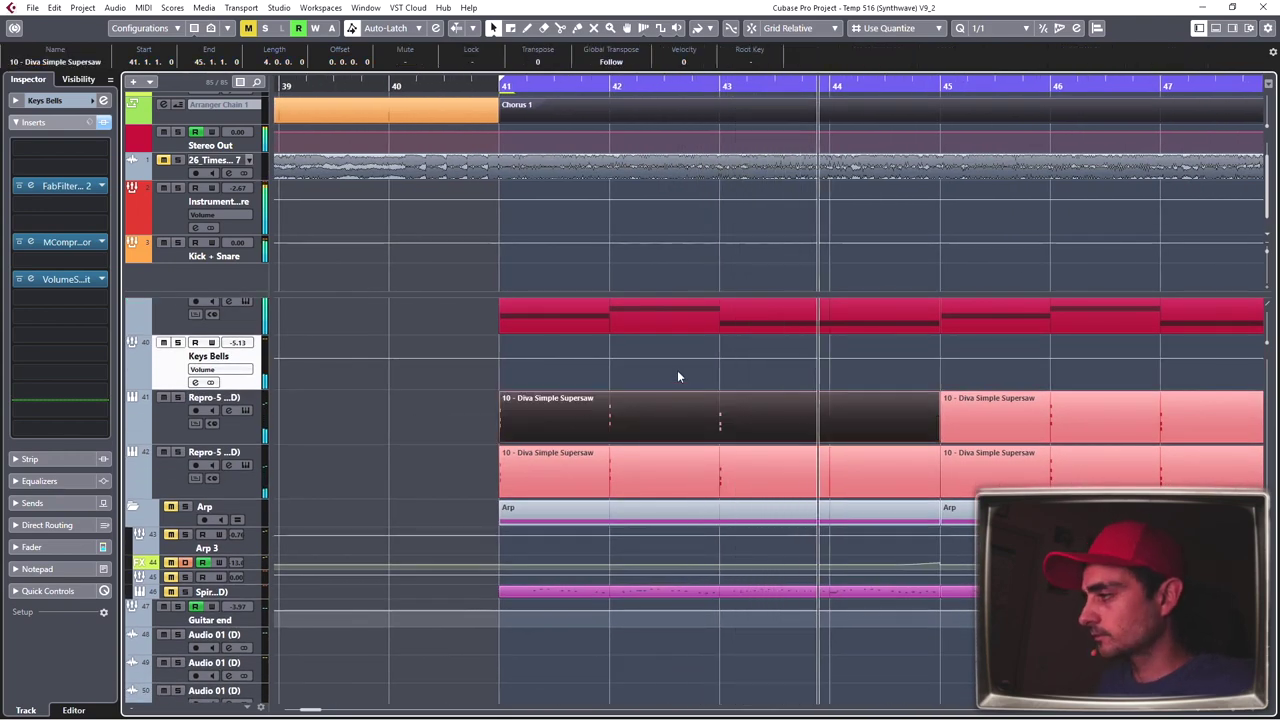
{"action": "scroll", "coordinate": [677, 370], "scroll_direction": "down", "scroll_amount": 1}
{"action": "scroll", "coordinate": [690, 360], "scroll_direction": "up", "scroll_amount": 1}
{"action": "key", "text": "space"}
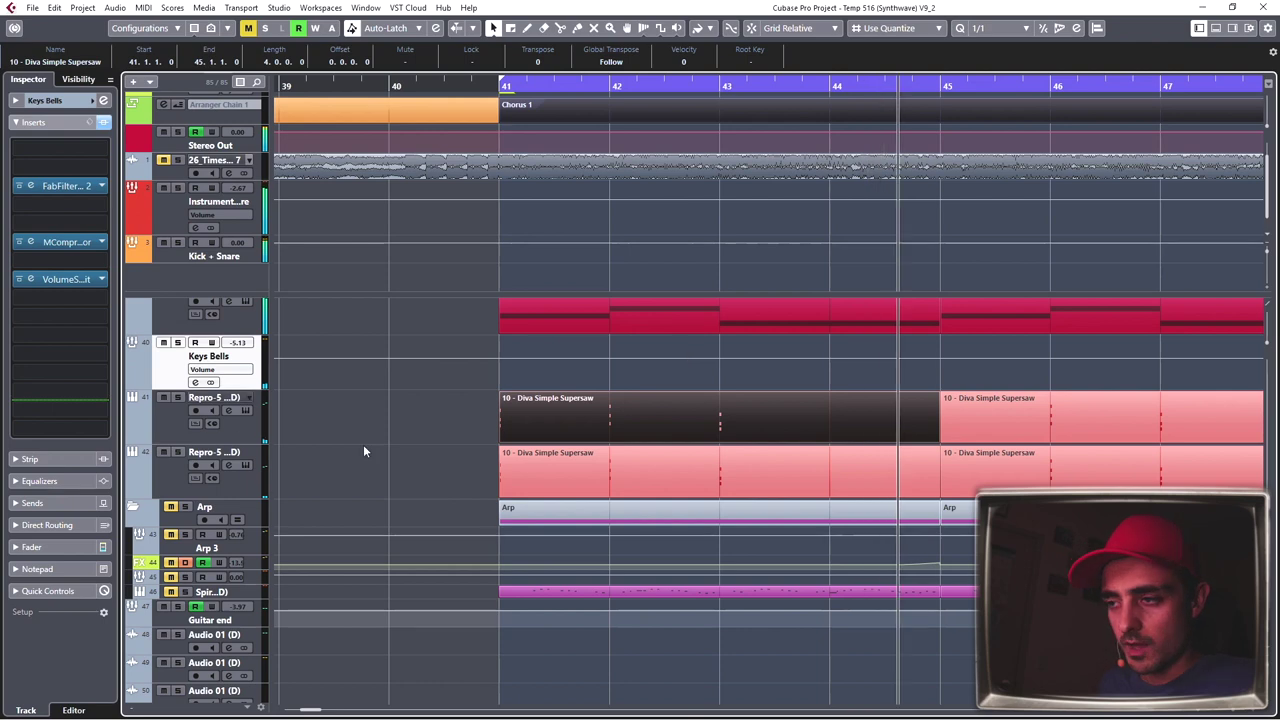
{"action": "scroll", "coordinate": [286, 377], "scroll_direction": "down", "scroll_amount": 1}
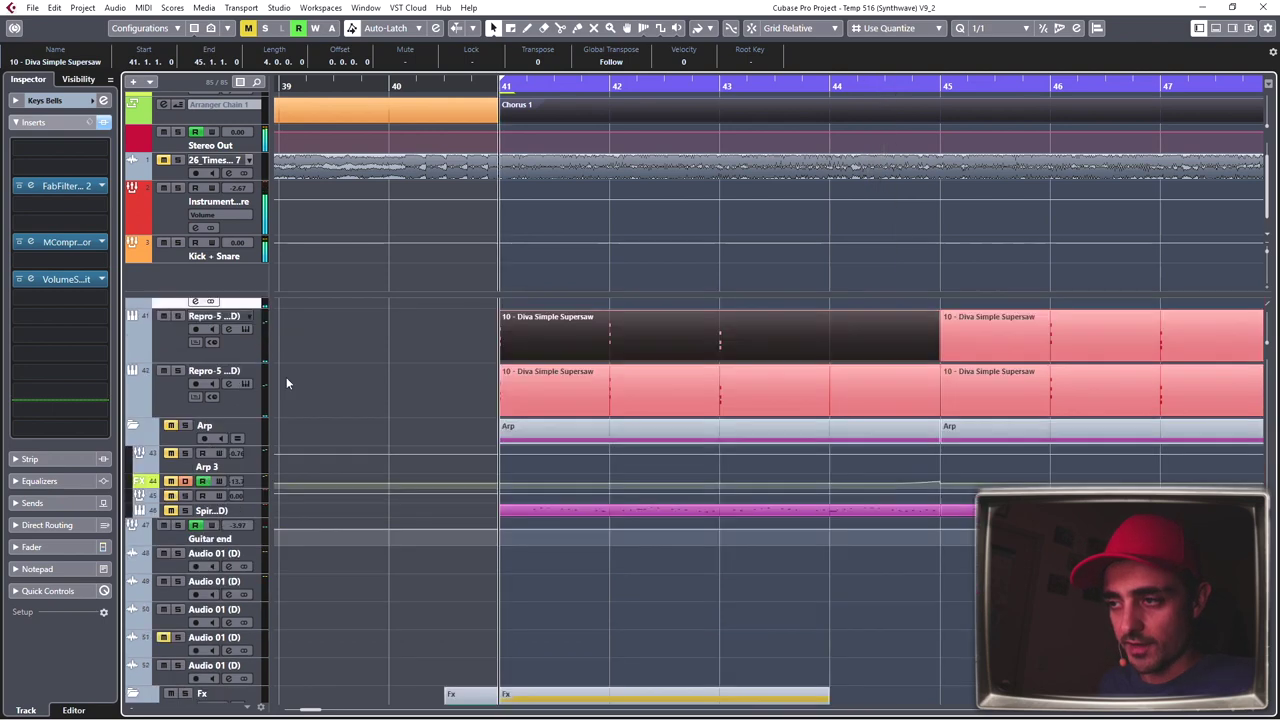
Step: Unmute the Arp folder, enlarge the arp tracks, play, and show the Delay/Reverb track's inserts
{"action": "left_click", "coordinate": [170, 426]}
{"action": "left_click", "coordinate": [262, 467]}
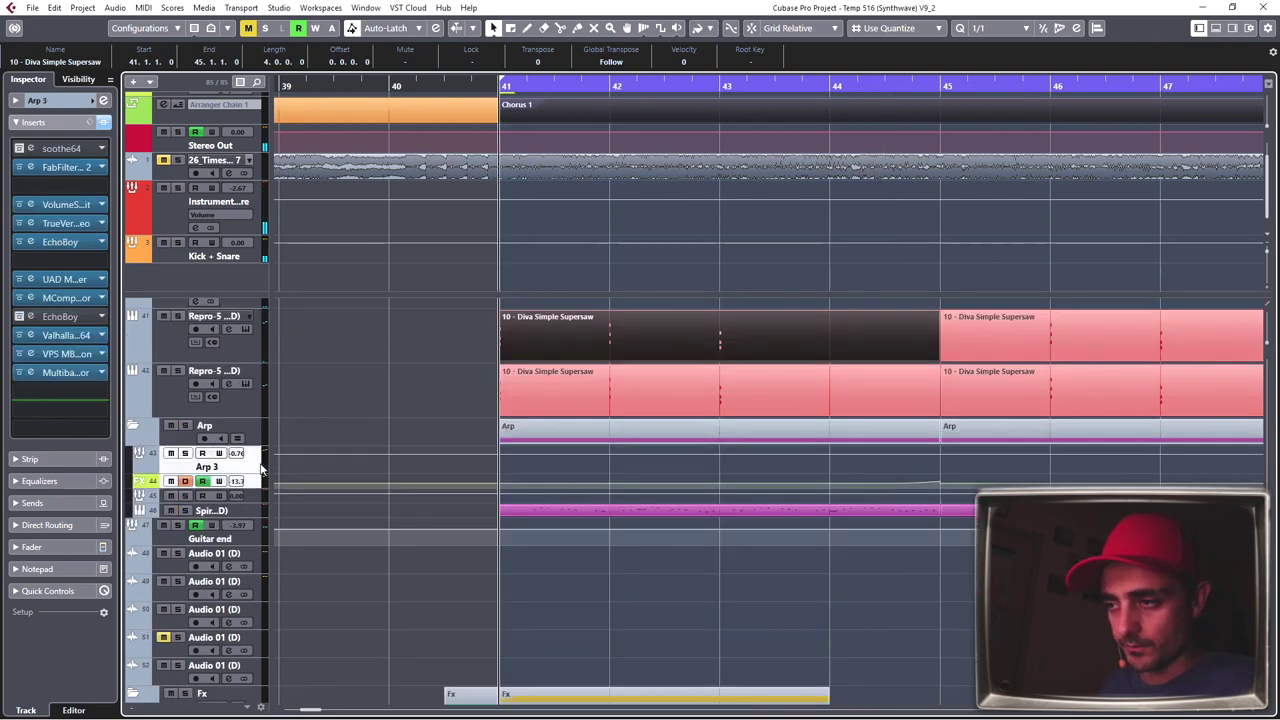
{"action": "key", "text": "shift+Down"}
{"action": "key", "text": "shift+Down"}
{"action": "key", "text": "shift+Down"}
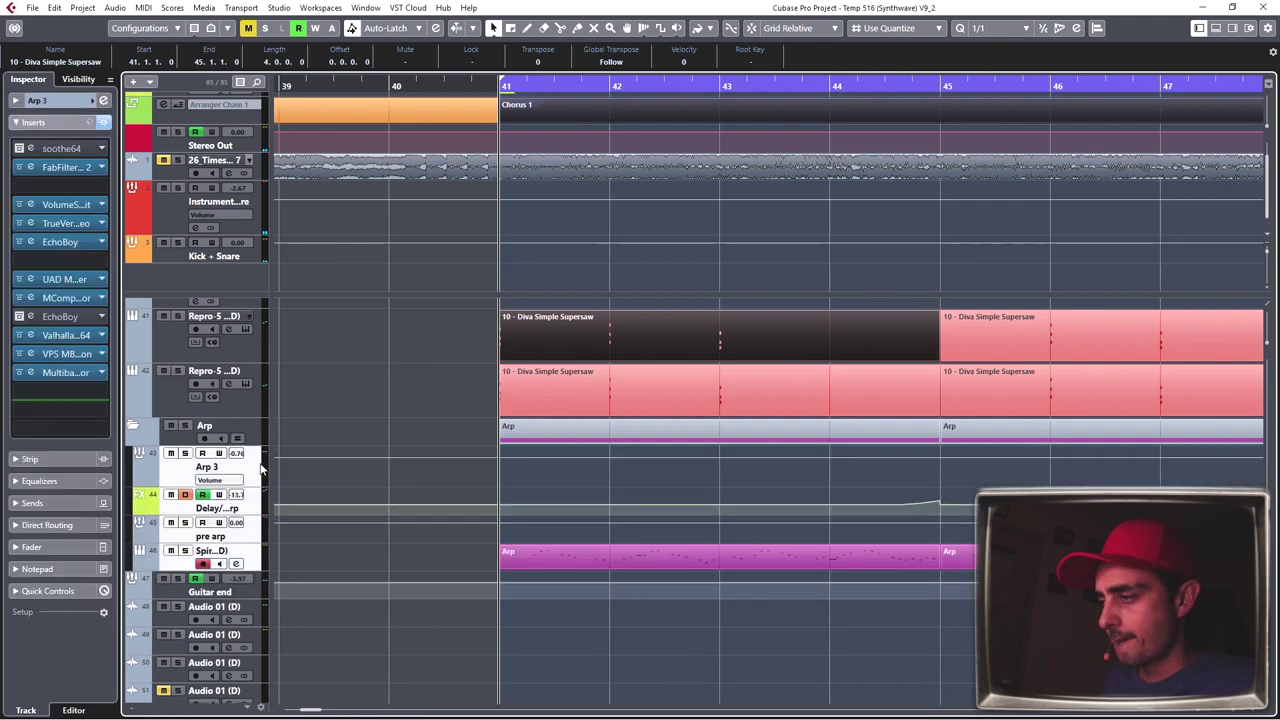
{"action": "scroll", "coordinate": [428, 437], "scroll_direction": "down", "scroll_amount": 3}
{"action": "scroll", "coordinate": [362, 575], "scroll_direction": "up", "scroll_amount": 2}
{"action": "scroll", "coordinate": [362, 575], "scroll_direction": "right", "scroll_amount": 1}
{"action": "key", "text": "space"}
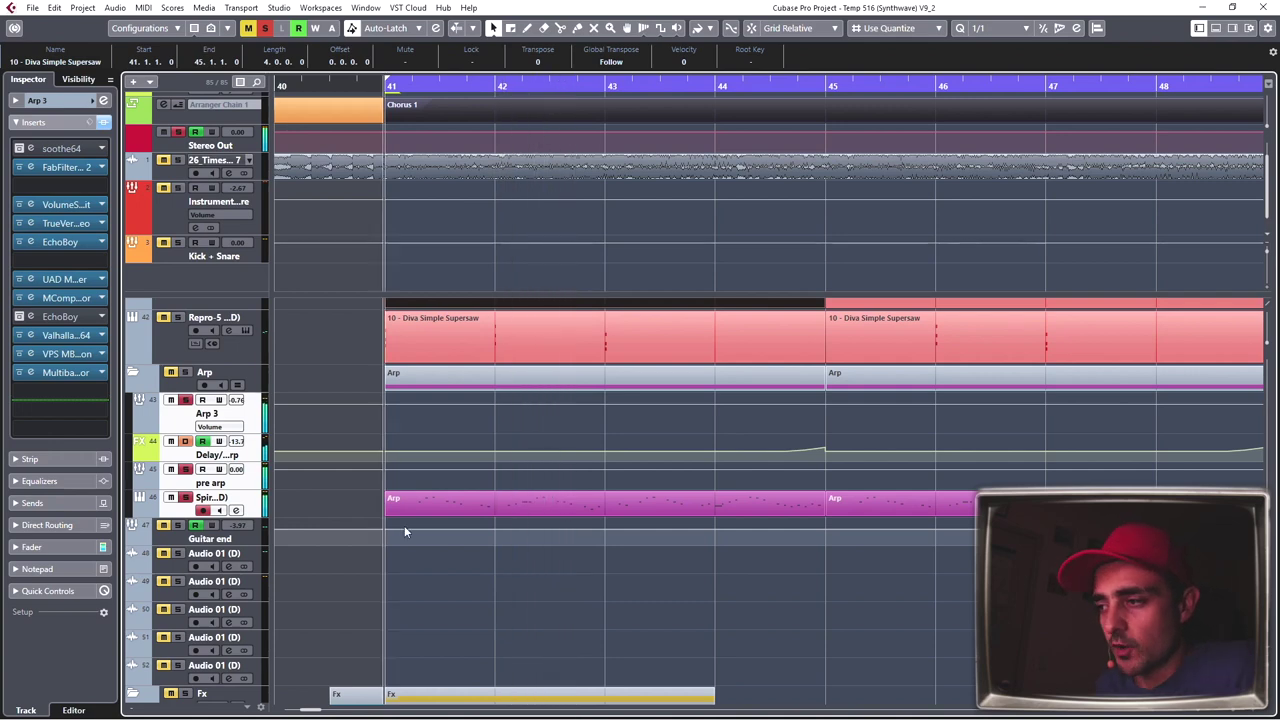
{"action": "left_click", "coordinate": [318, 460]}
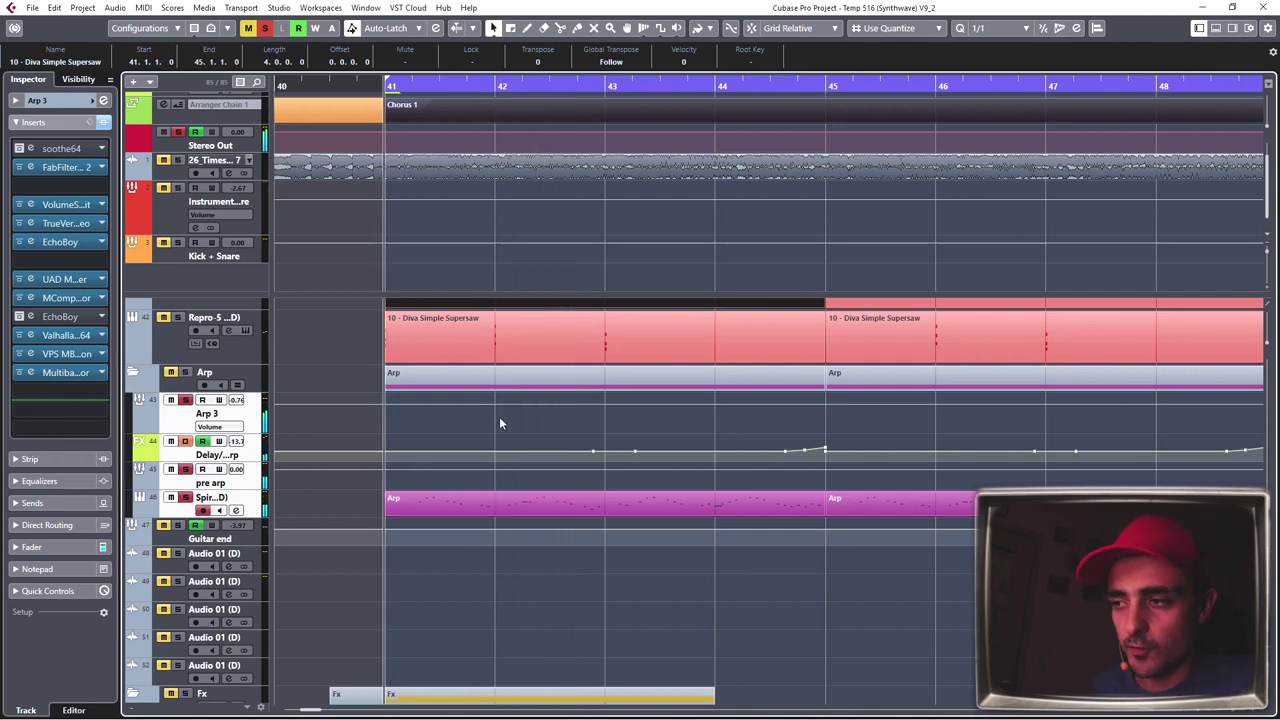
{"action": "left_click", "coordinate": [184, 462]}
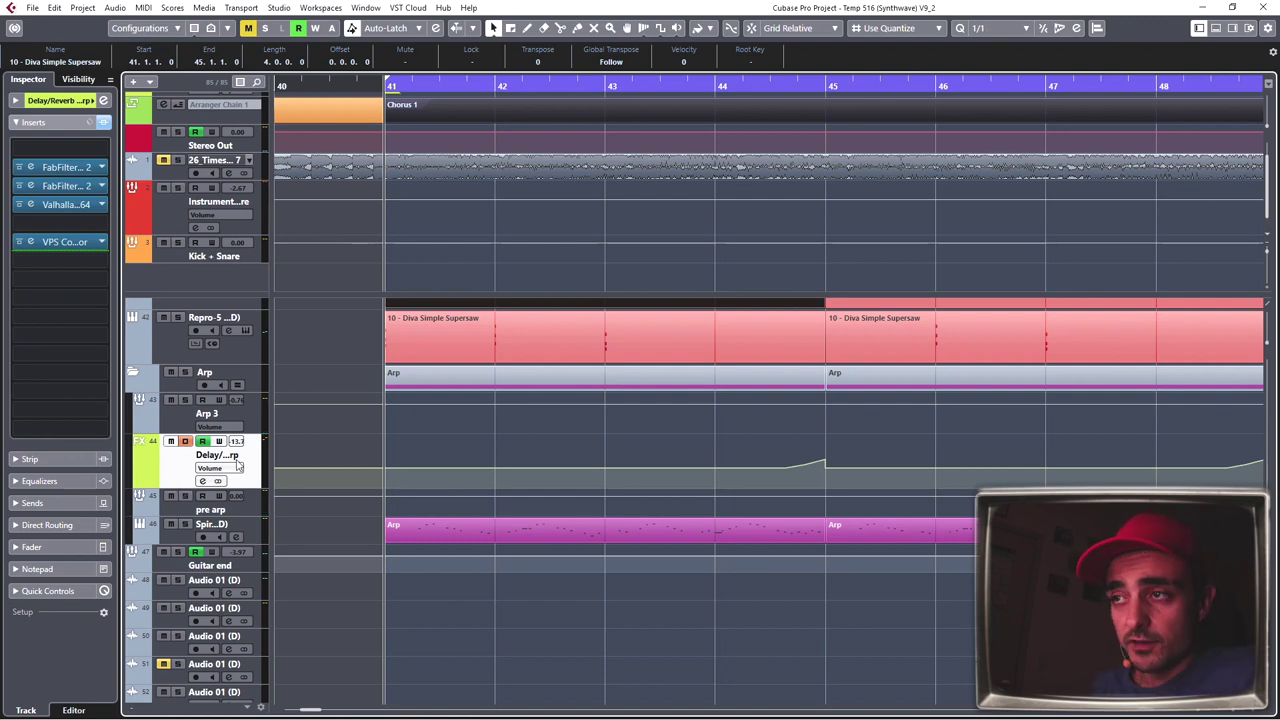
{"action": "left_click", "coordinate": [70, 241]}
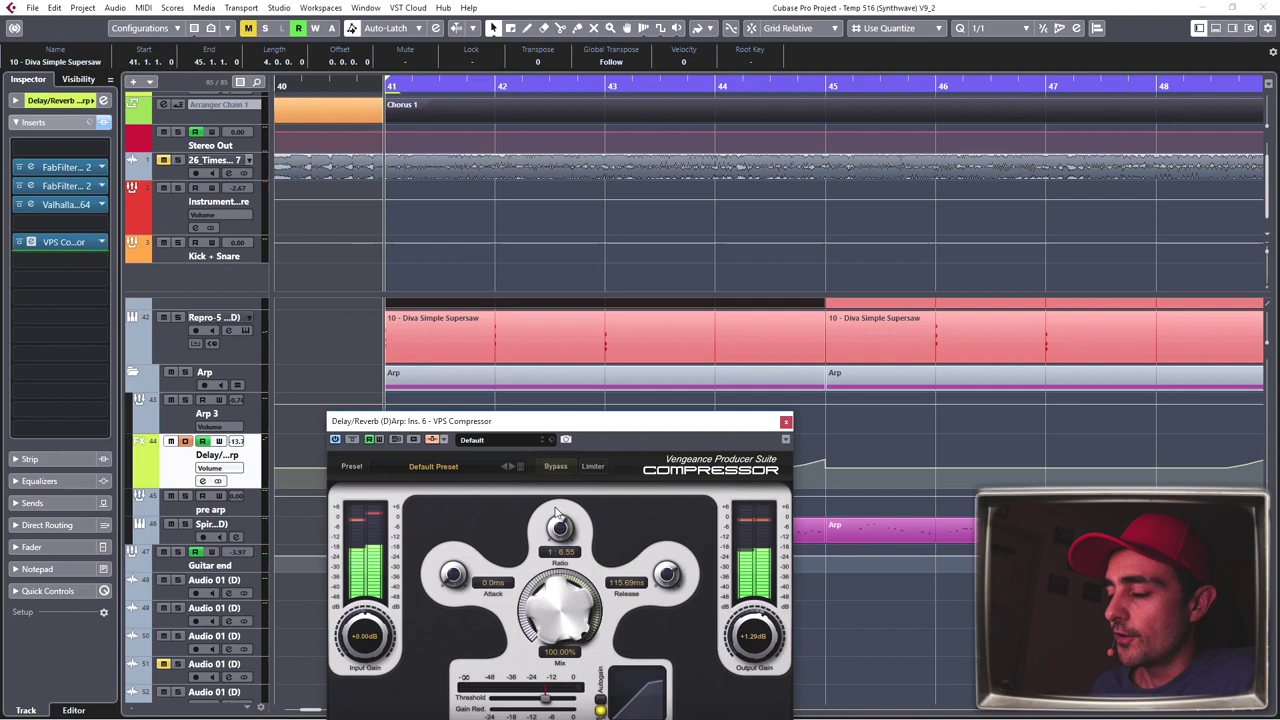
{"action": "left_click_drag", "start_coordinate": [496, 421], "coordinate": [759, 241]}
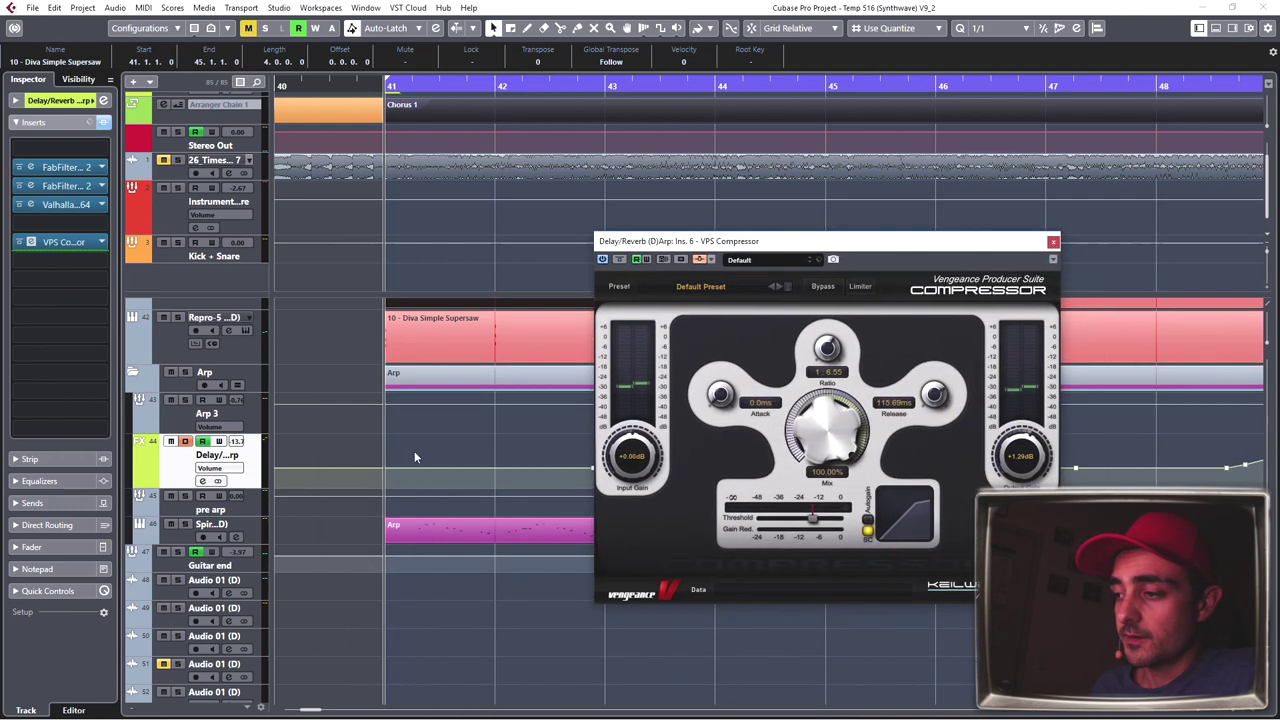
{"action": "left_click", "coordinate": [427, 522]}
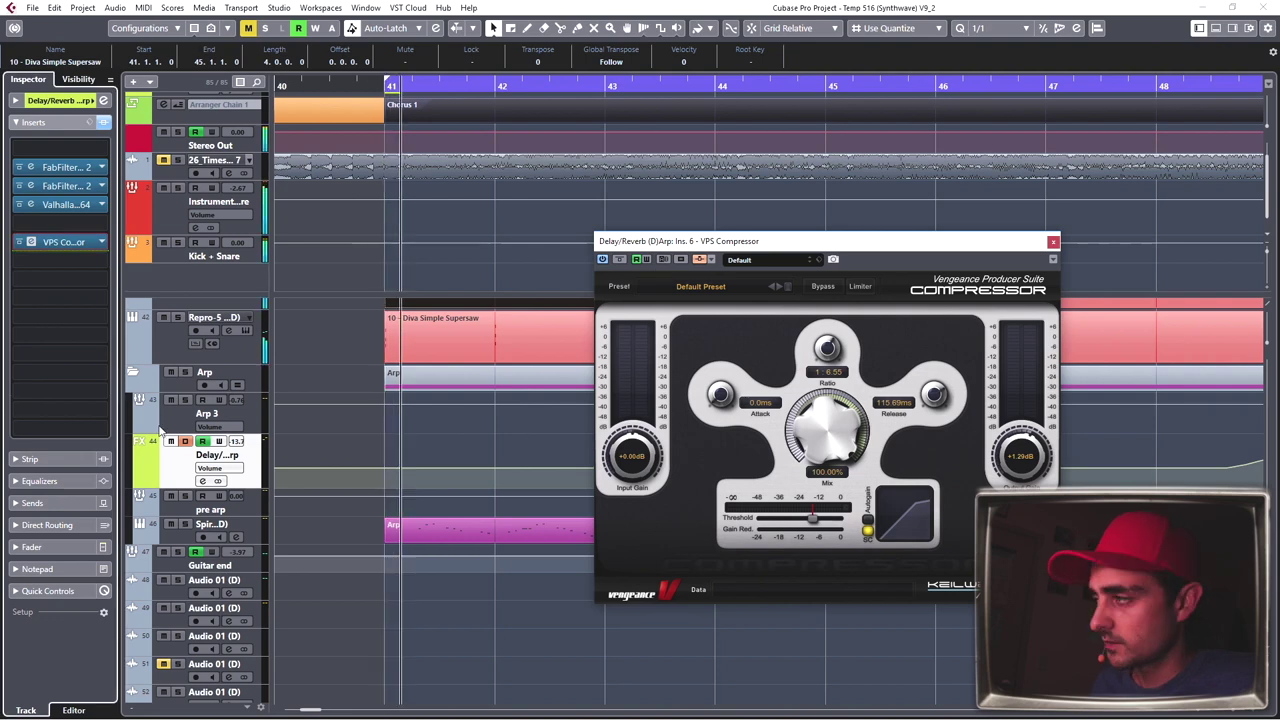
{"action": "left_click", "coordinate": [200, 418]}
{"action": "left_click_drag", "start_coordinate": [862, 246], "coordinate": [325, 95]}
{"action": "key", "text": "space"}
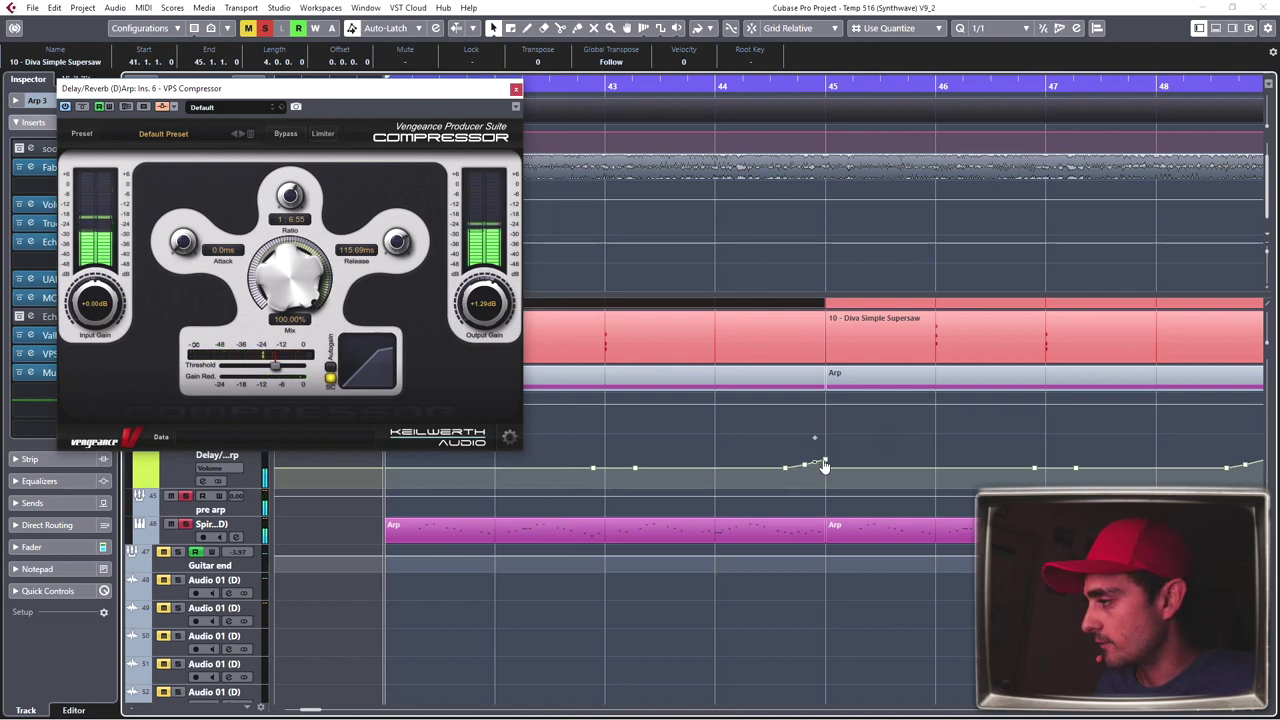
{"action": "left_click", "coordinate": [515, 91]}
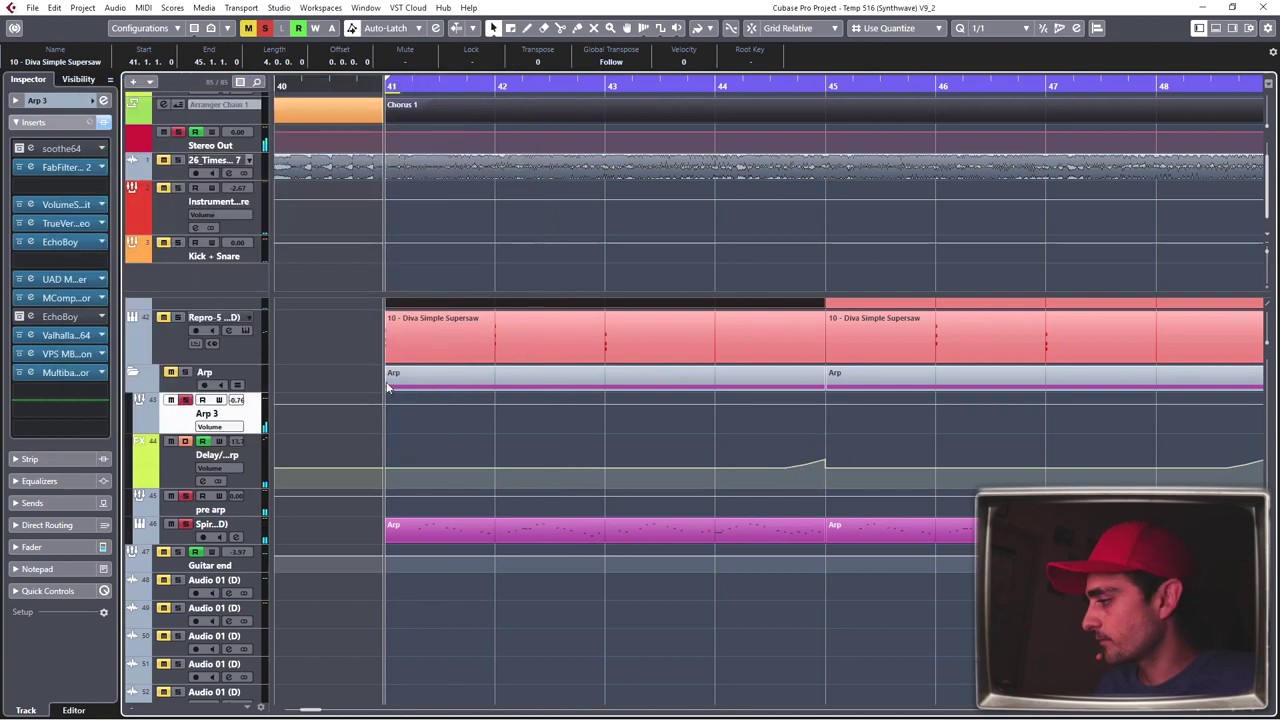
{"action": "scroll", "coordinate": [884, 598], "scroll_direction": "down", "scroll_amount": 3}
{"action": "scroll", "coordinate": [600, 540], "scroll_direction": "down", "scroll_amount": 2}
{"action": "scroll", "coordinate": [424, 506], "scroll_direction": "down", "scroll_amount": 2}
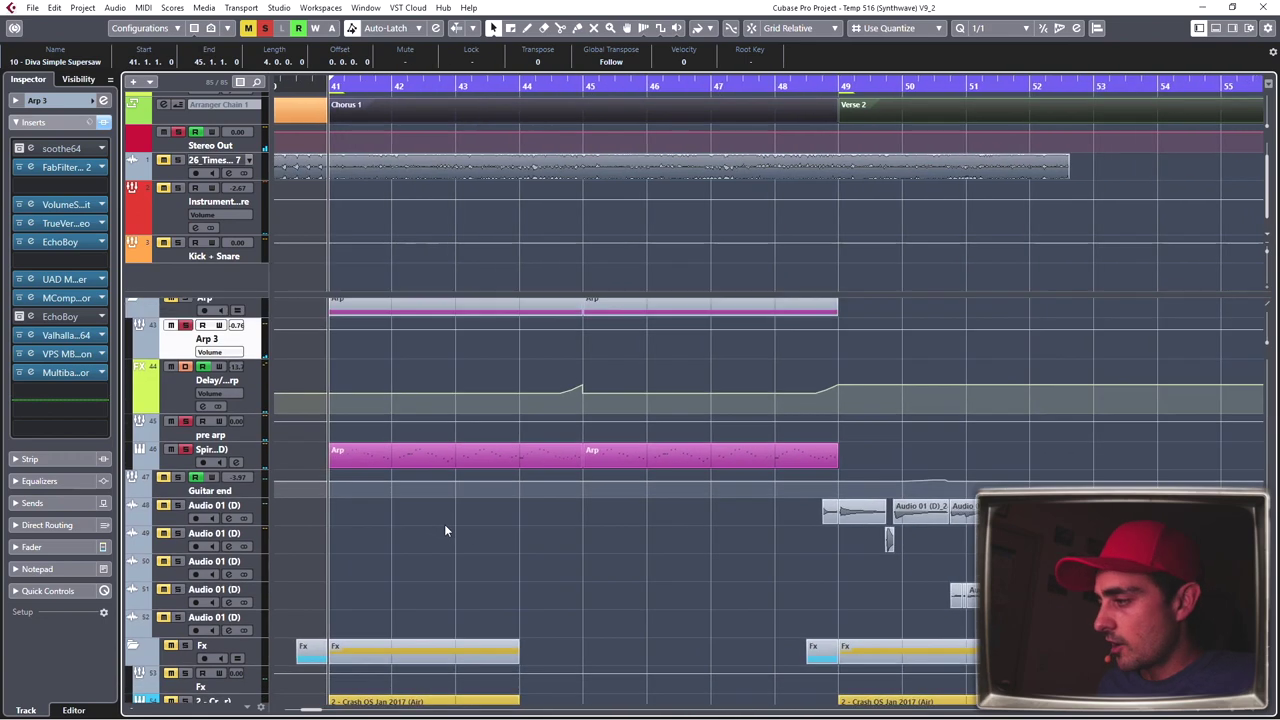
{"action": "left_click", "coordinate": [190, 460]}
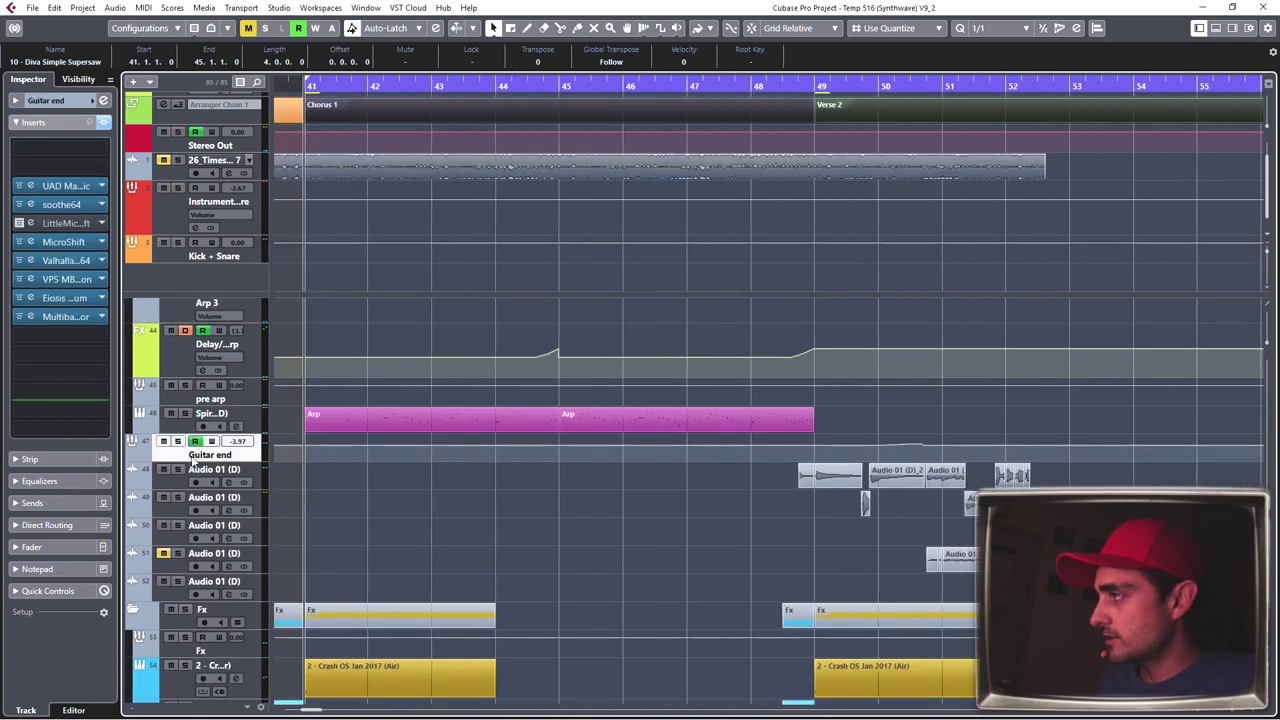
{"action": "left_click", "coordinate": [807, 87]}
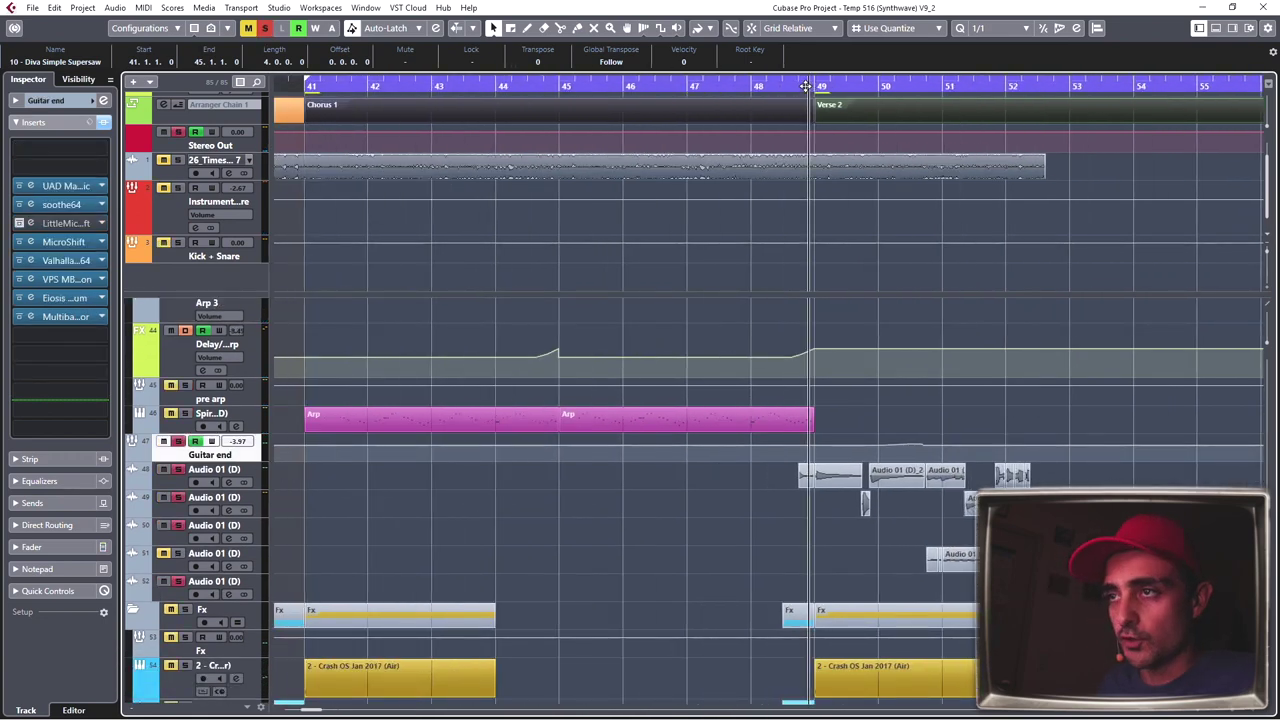
{"action": "left_click", "coordinate": [62, 186]}
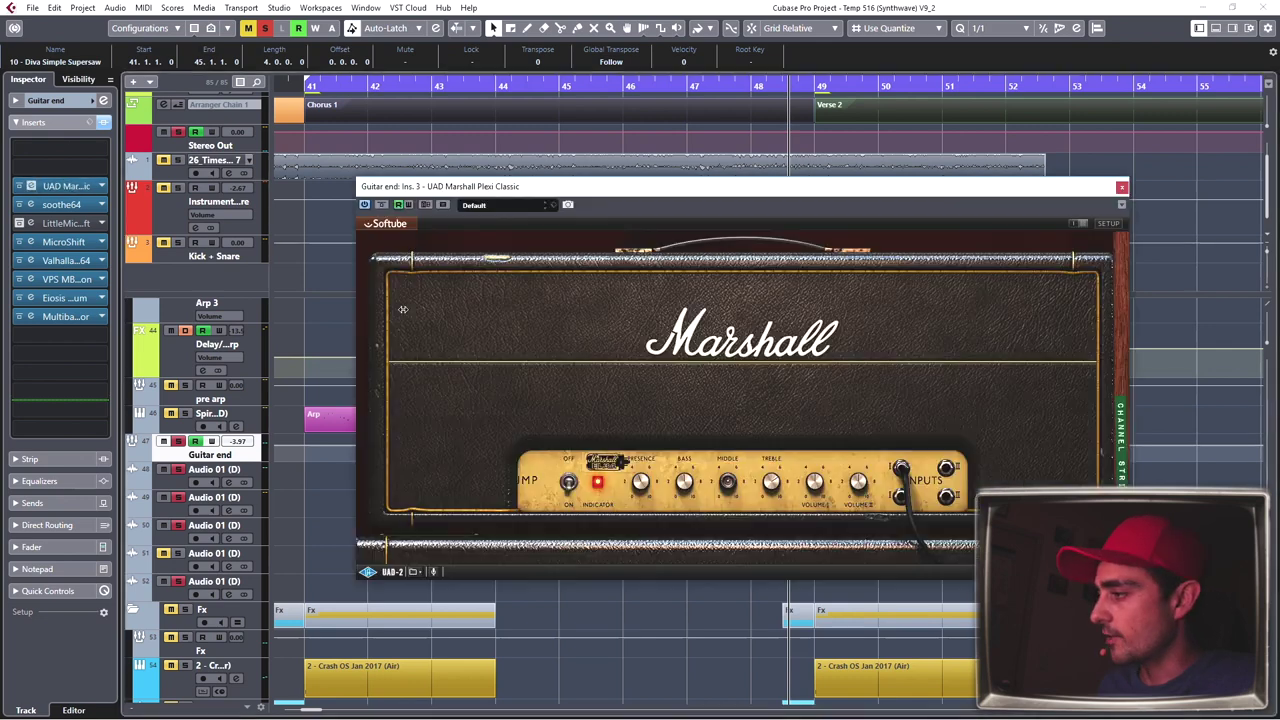
{"action": "left_click_drag", "start_coordinate": [722, 194], "coordinate": [575, 122]}
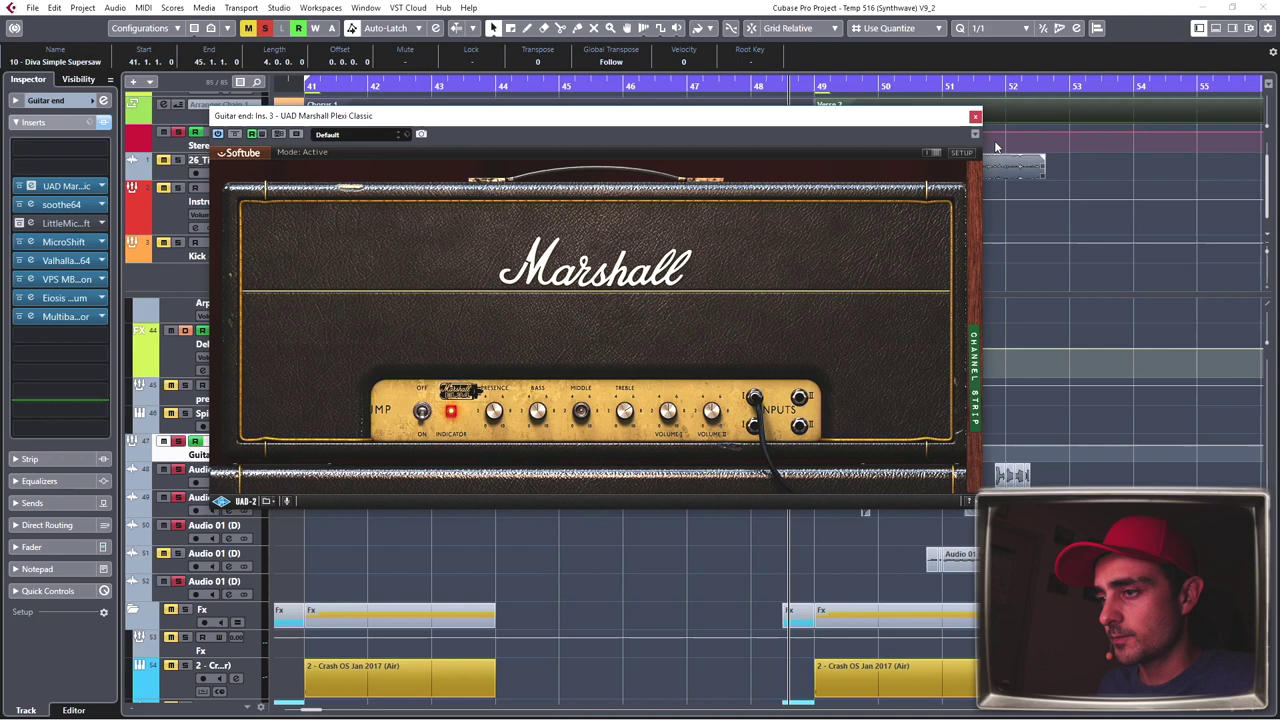
{"action": "left_click", "coordinate": [976, 117]}
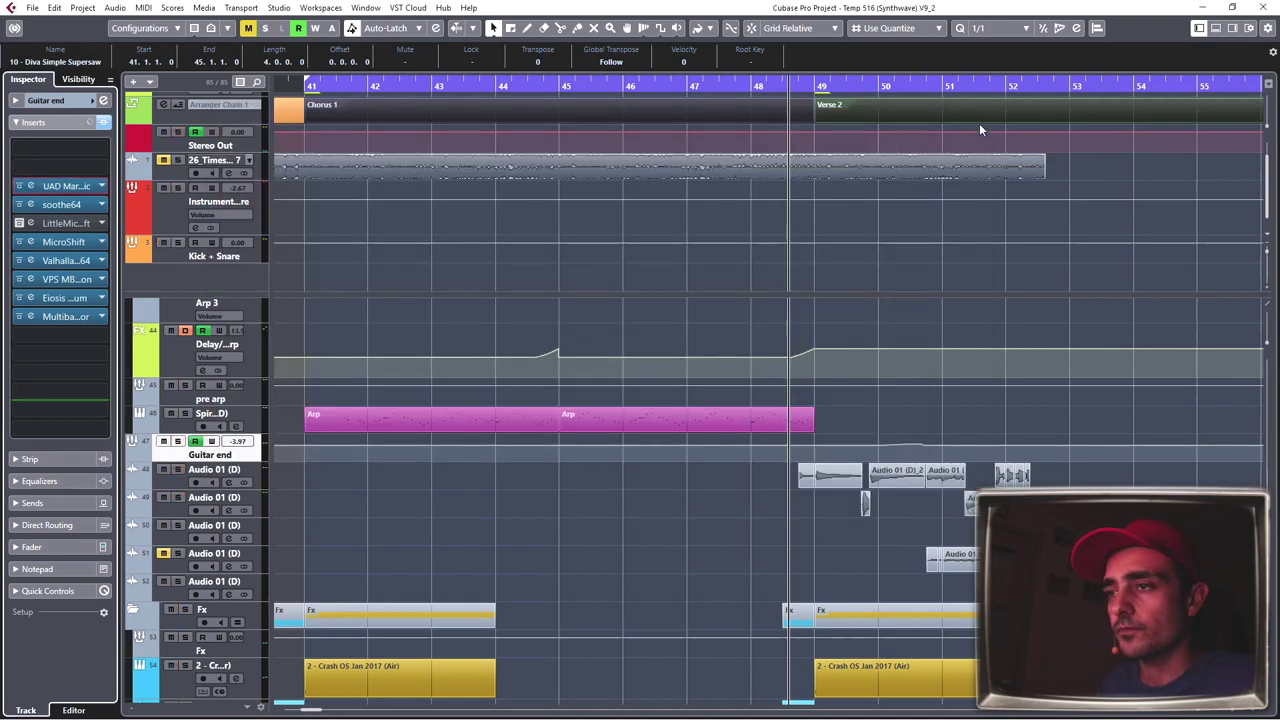
{"action": "key", "text": "space"}
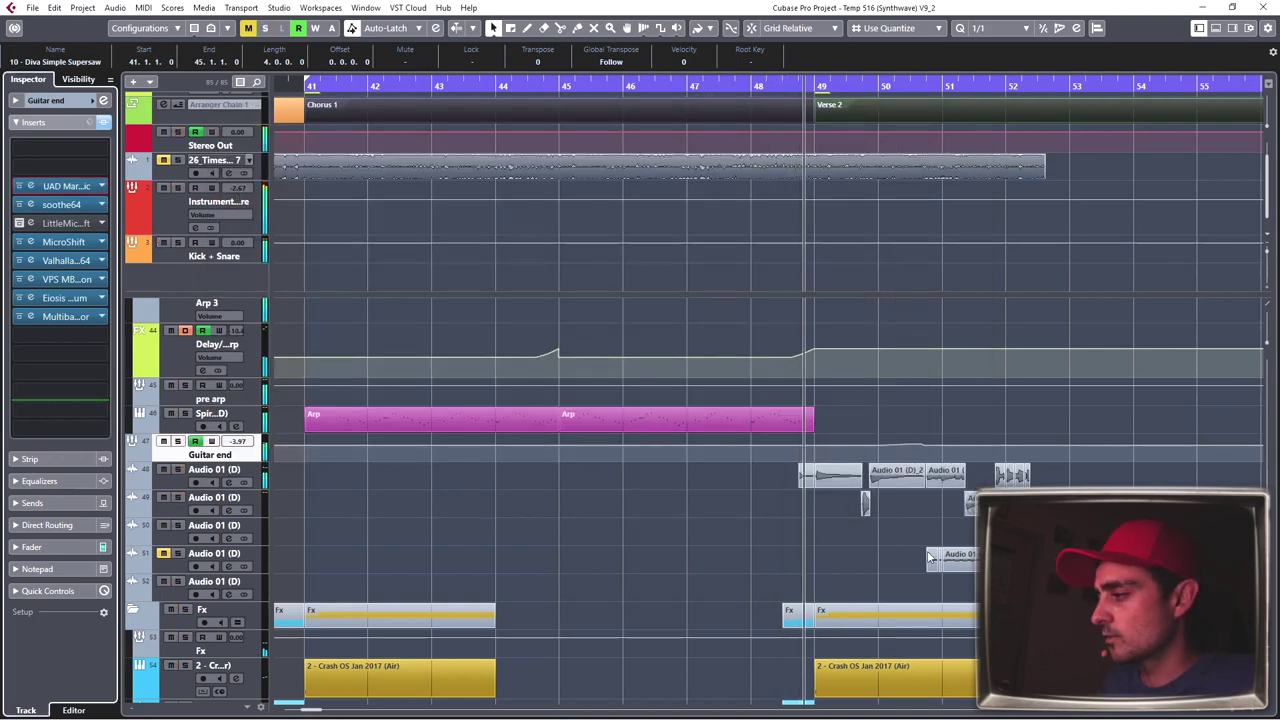
{"action": "scroll", "coordinate": [852, 538], "scroll_direction": "down", "scroll_amount": 2}
{"action": "scroll", "coordinate": [700, 500], "scroll_direction": "right", "scroll_amount": 4}
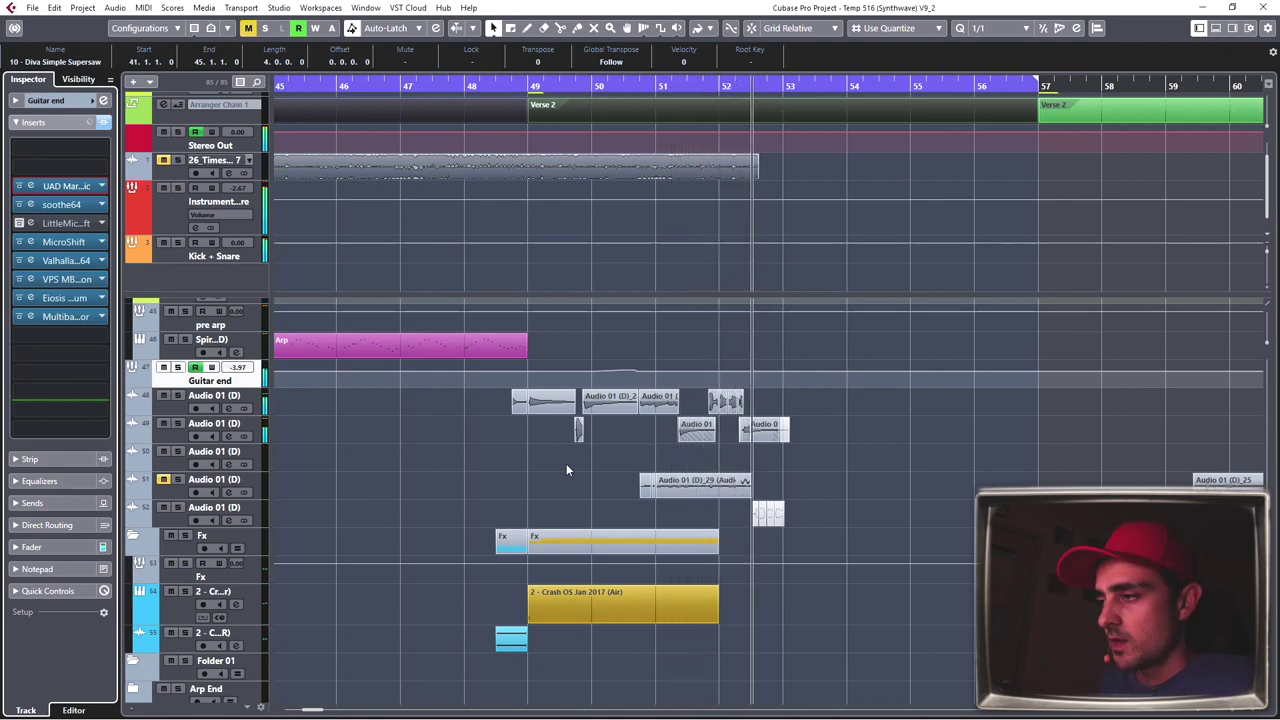
{"action": "key", "text": "space"}
{"action": "scroll", "coordinate": [602, 463], "scroll_direction": "left", "scroll_amount": 2}
{"action": "scroll", "coordinate": [602, 470], "scroll_direction": "left", "scroll_amount": 1}
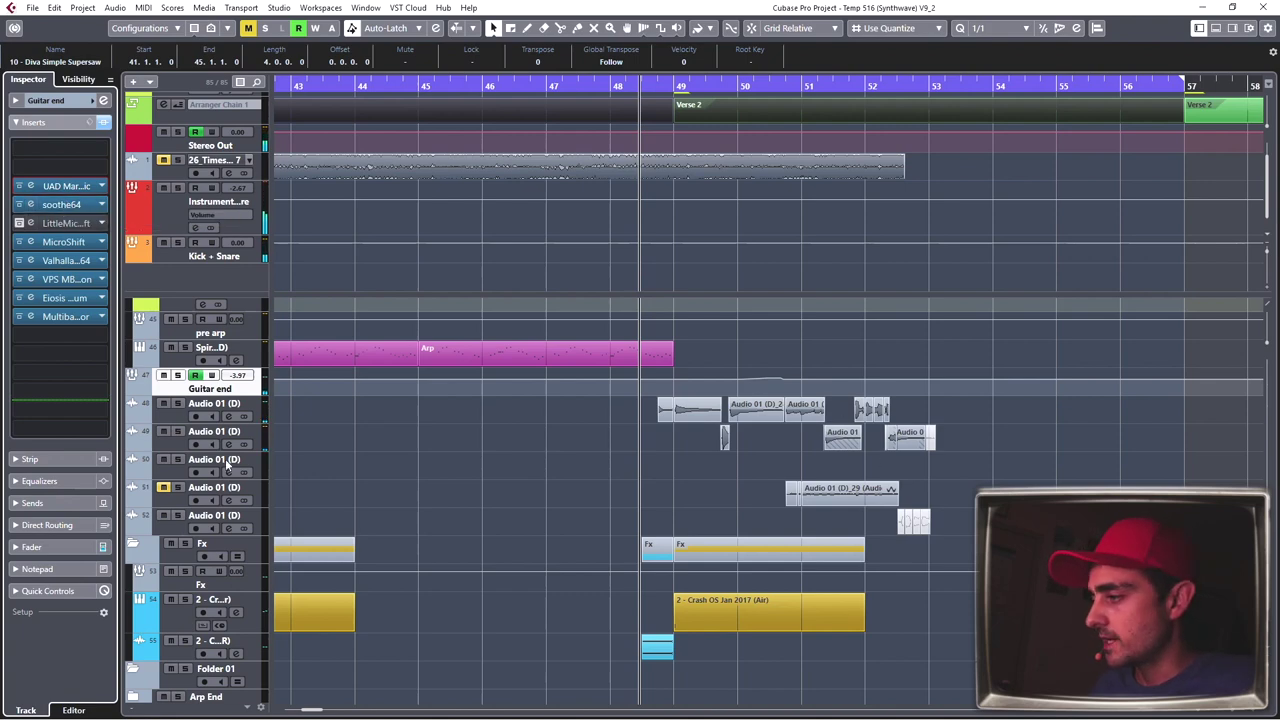
{"action": "scroll", "coordinate": [723, 420], "scroll_direction": "left", "scroll_amount": 4}
{"action": "scroll", "coordinate": [723, 420], "scroll_direction": "down", "scroll_amount": 1}
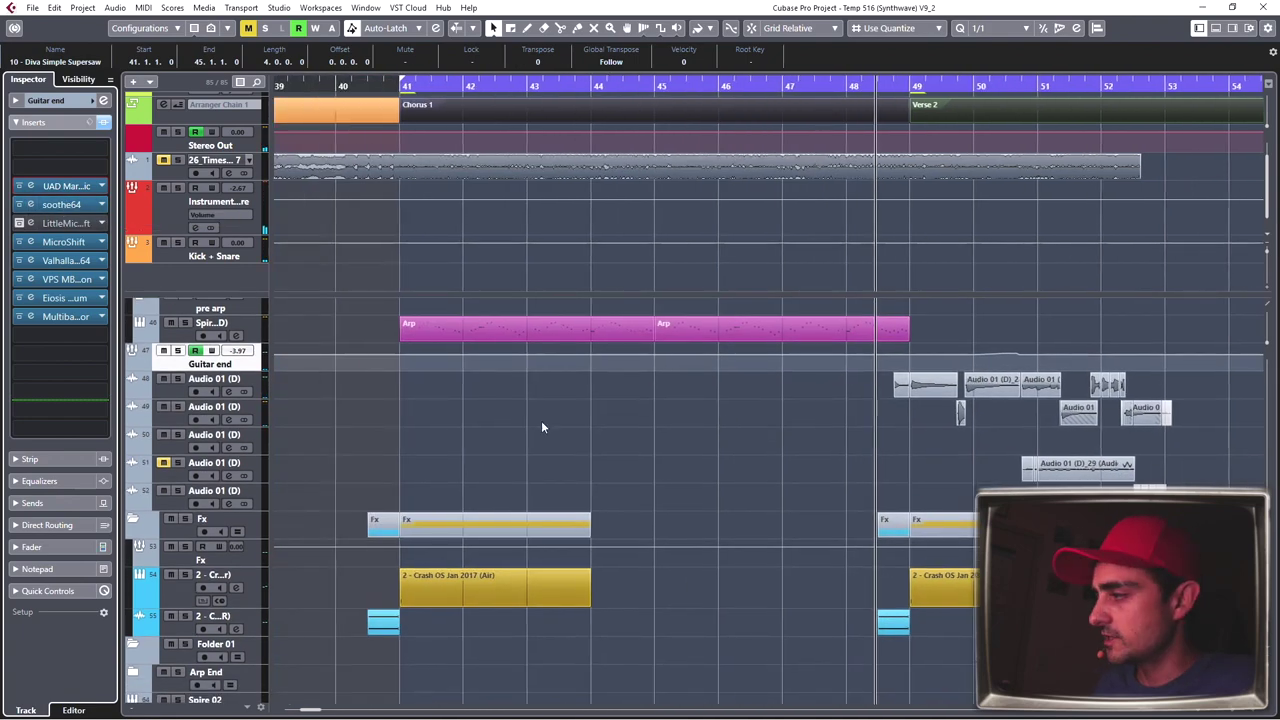
{"action": "scroll", "coordinate": [666, 407], "scroll_direction": "down", "scroll_amount": 1}
{"action": "scroll", "coordinate": [666, 407], "scroll_direction": "left", "scroll_amount": 1}
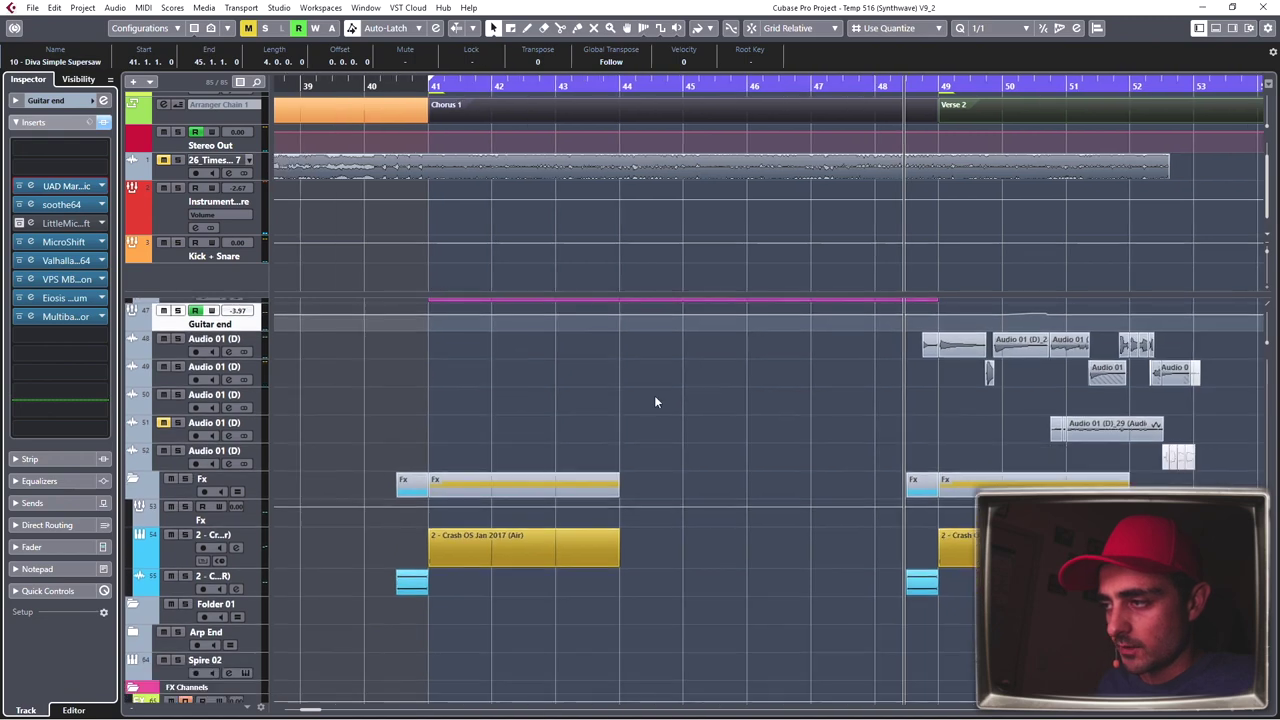
{"action": "scroll", "coordinate": [400, 400], "scroll_direction": "down", "scroll_amount": 3}
{"action": "scroll", "coordinate": [400, 400], "scroll_direction": "left", "scroll_amount": 1}
Step: Select the 2 - Crash OS Jan 2017 (Air) track, zoom to Chorus 1, and open its Phalanx sampler
{"action": "left_click", "coordinate": [210, 460]}
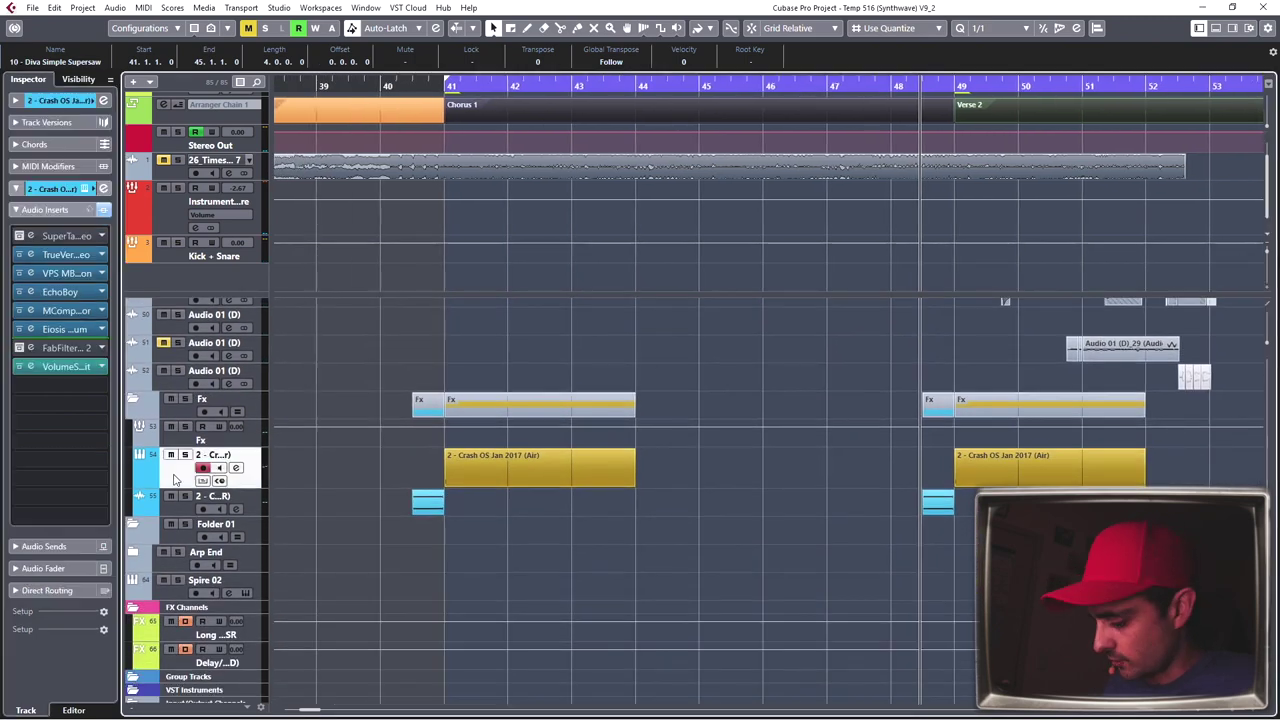
{"action": "key", "text": "g"}
{"action": "key", "text": "h"}
{"action": "key", "text": "h"}
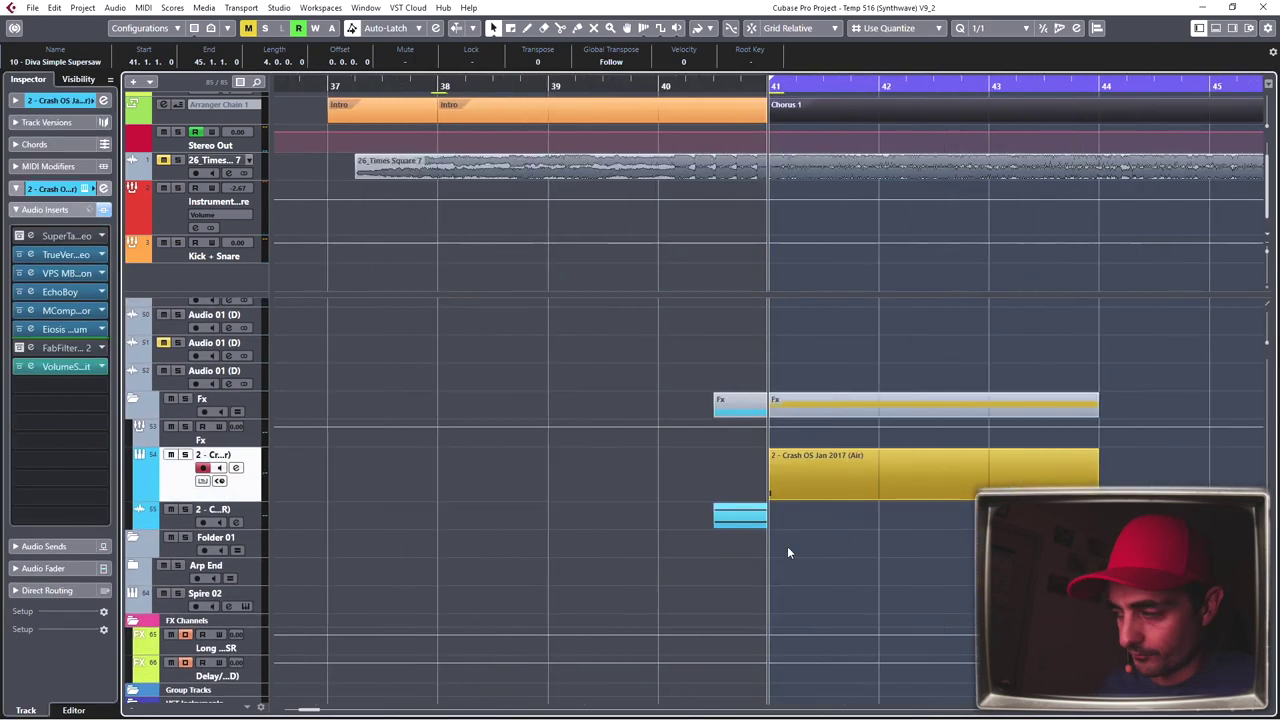
{"action": "scroll", "coordinate": [632, 497], "scroll_direction": "left", "scroll_amount": 3}
{"action": "scroll", "coordinate": [632, 497], "scroll_direction": "down", "scroll_amount": 1}
{"action": "scroll", "coordinate": [895, 466], "scroll_direction": "up", "scroll_amount": 2}
{"action": "scroll", "coordinate": [423, 349], "scroll_direction": "right", "scroll_amount": 5}
{"action": "scroll", "coordinate": [423, 349], "scroll_direction": "down", "scroll_amount": 3}
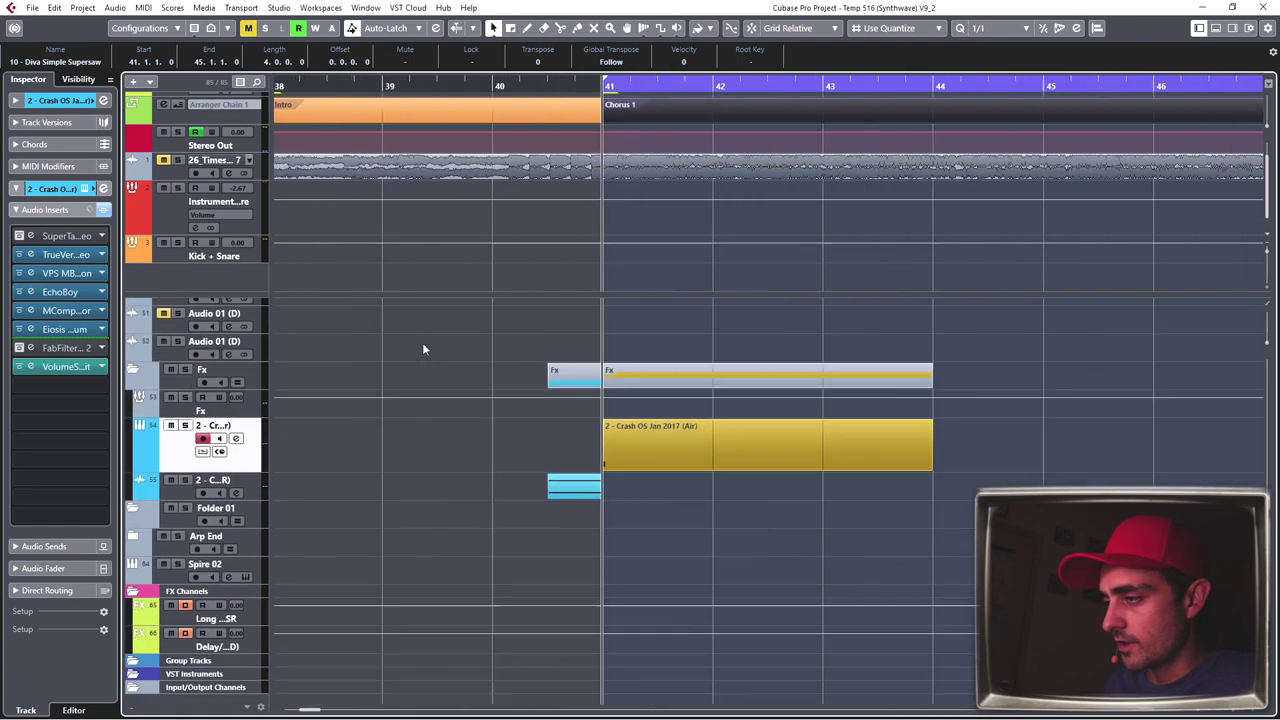
{"action": "scroll", "coordinate": [506, 404], "scroll_direction": "right", "scroll_amount": 1}
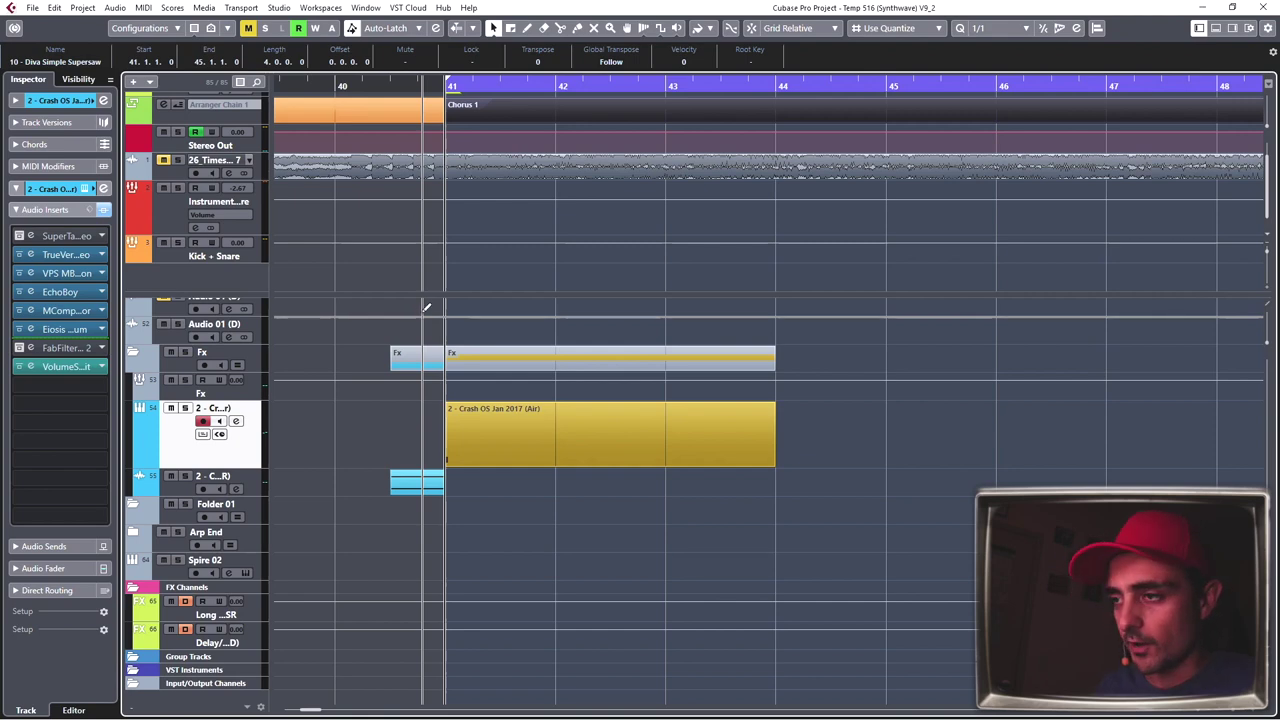
{"action": "key", "text": "Return"}
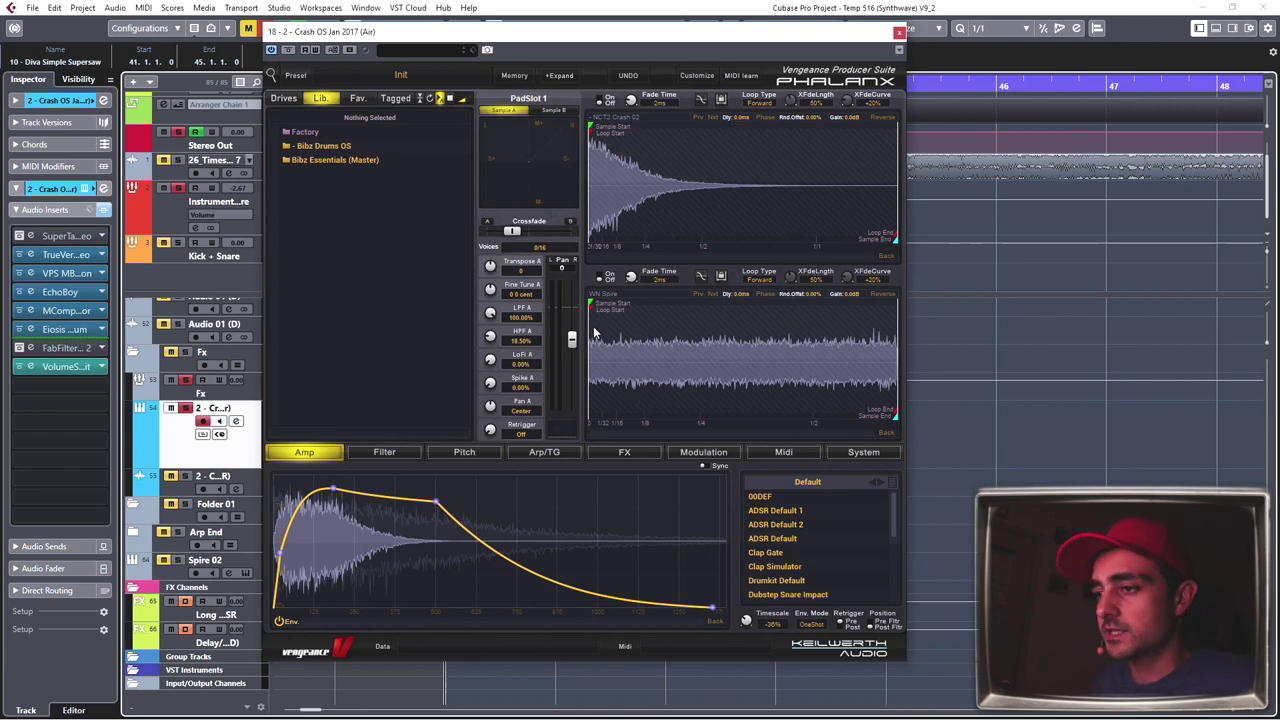
Step: Sweep the Phalanx sample crossfade from -100% to +100%, then settle it near -45%
{"action": "left_click_drag", "start_coordinate": [512, 230], "coordinate": [381, 241]}
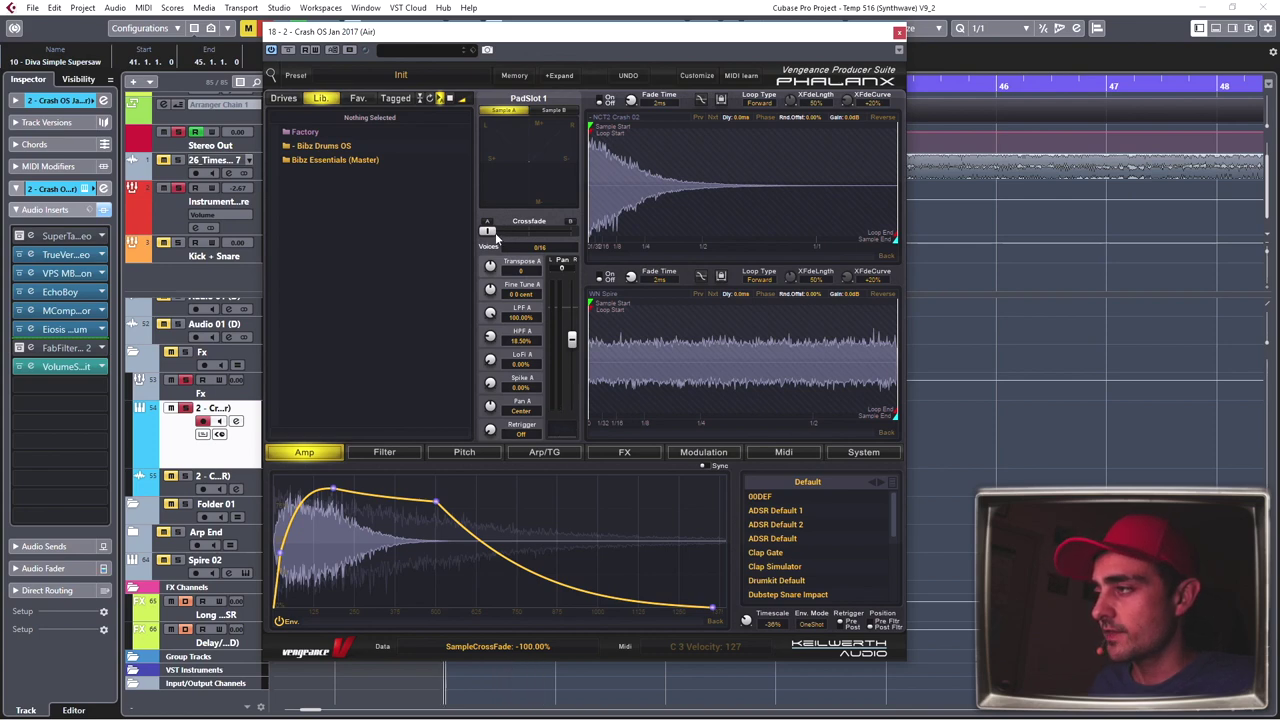
{"action": "left_click_drag", "start_coordinate": [490, 231], "coordinate": [698, 230]}
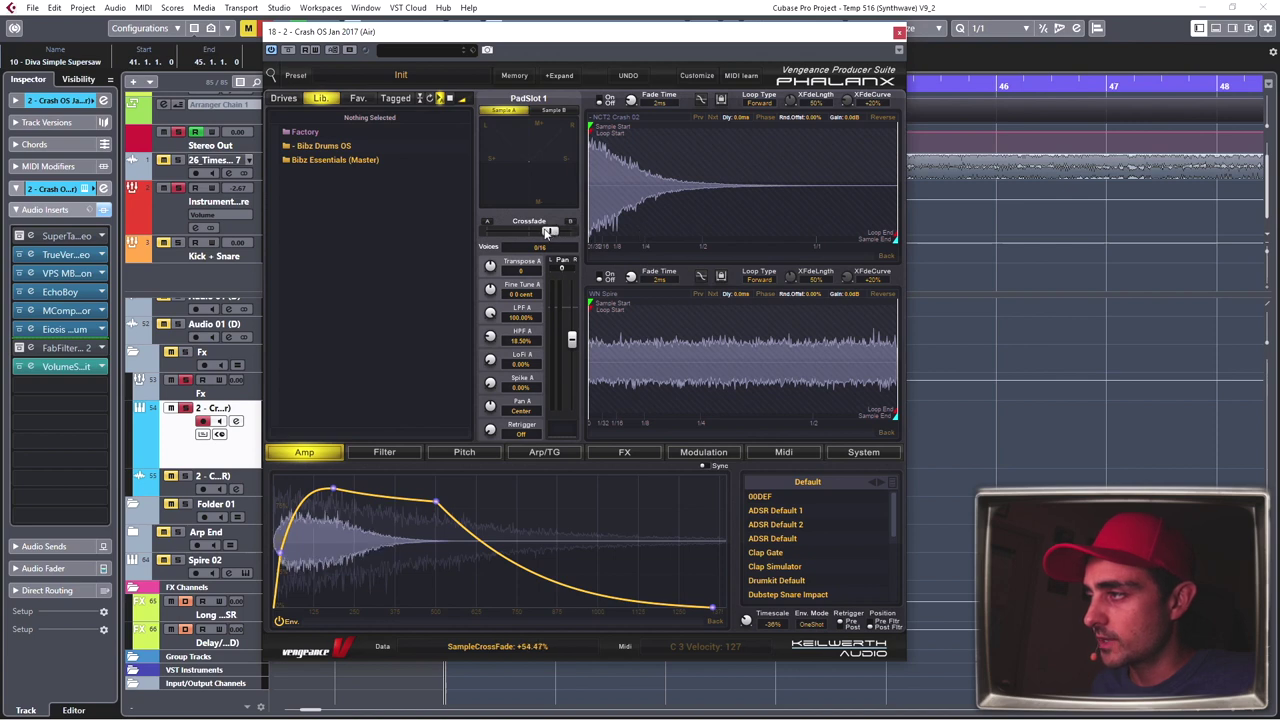
{"action": "left_click_drag", "start_coordinate": [568, 232], "coordinate": [510, 233]}
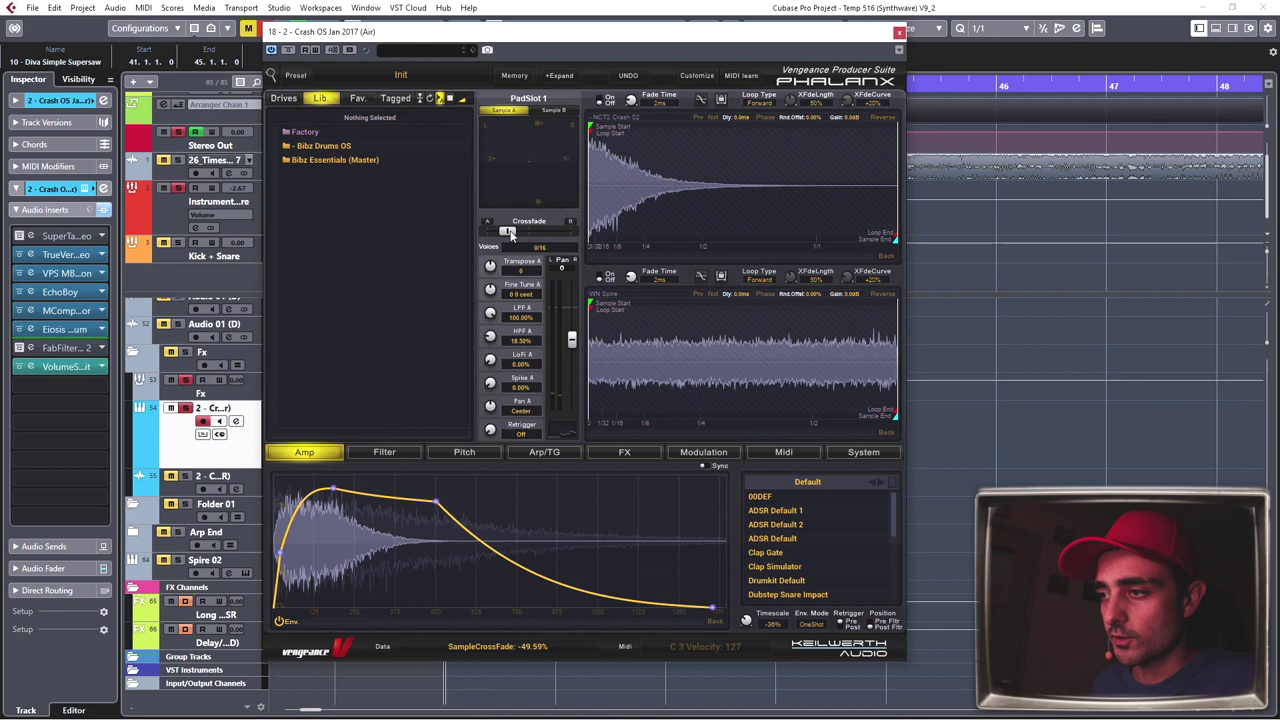